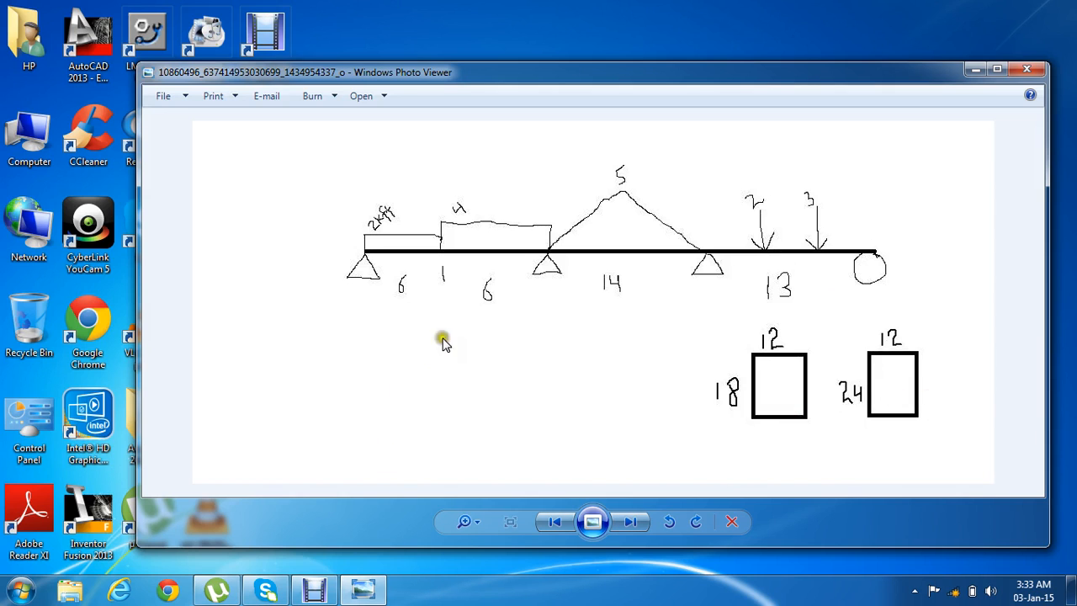
Move the beam sketch aside, launch SAP2000 and dismiss the tip of the day.
{"action": "left_click_drag", "start_coordinate": [462, 74], "coordinate": [631, 73]}
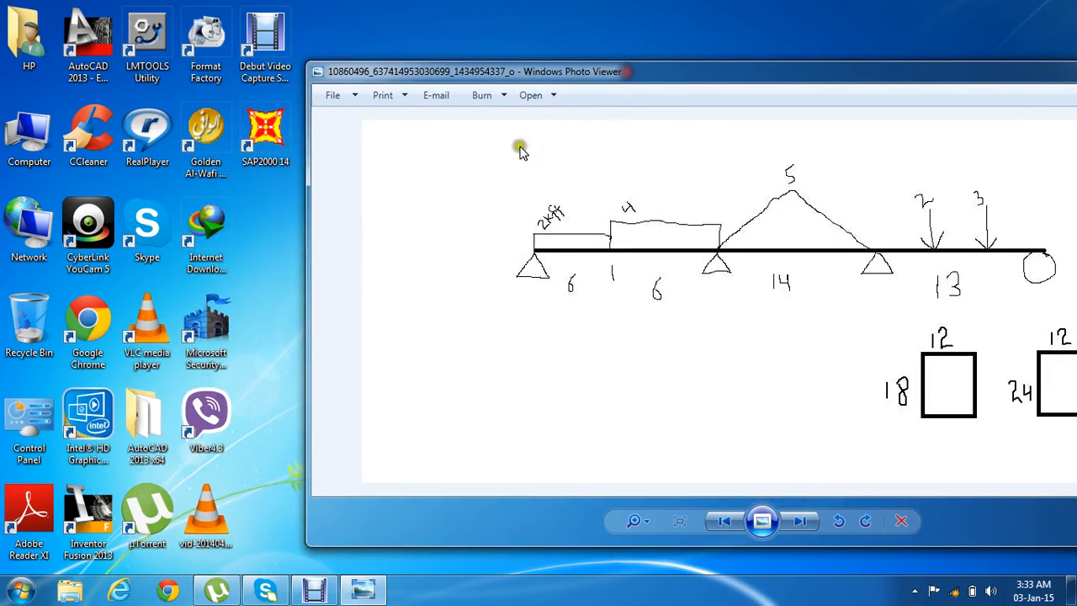
{"action": "left_click", "coordinate": [274, 157]}
{"action": "double_click", "coordinate": [274, 156]}
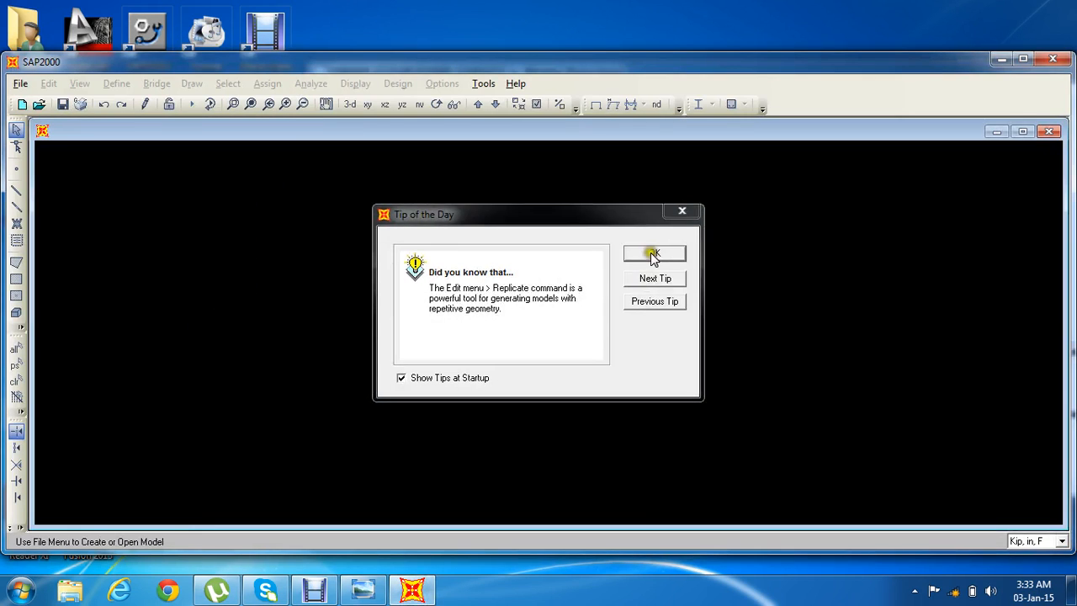
{"action": "left_click", "coordinate": [654, 254]}
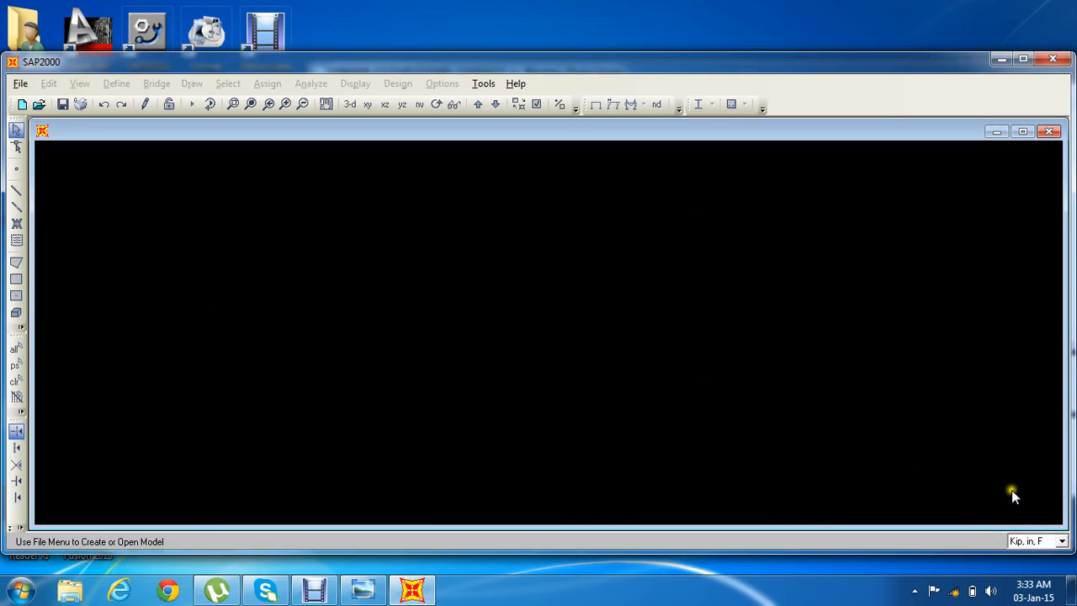
Set the program units to Kip, ft, F and maximize the program window.
{"action": "left_click", "coordinate": [1027, 541]}
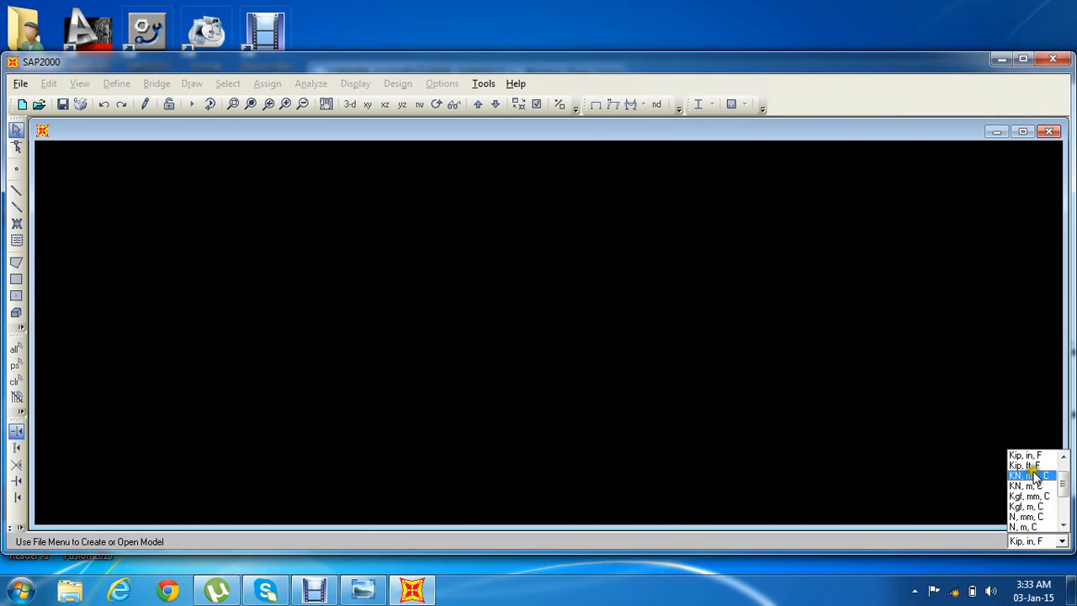
{"action": "left_click", "coordinate": [1028, 467]}
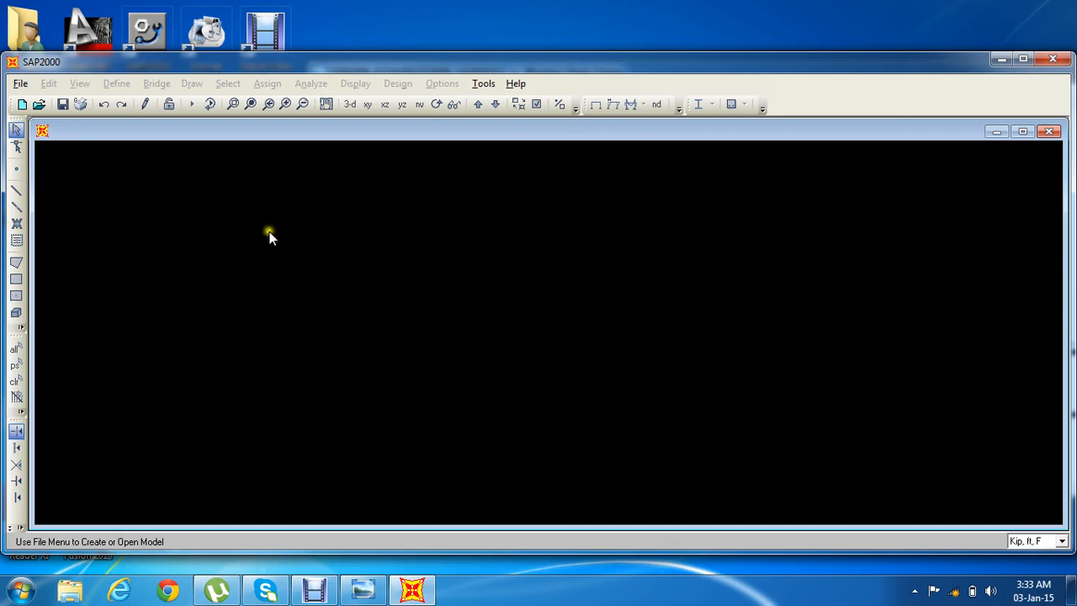
{"action": "double_click", "coordinate": [566, 51]}
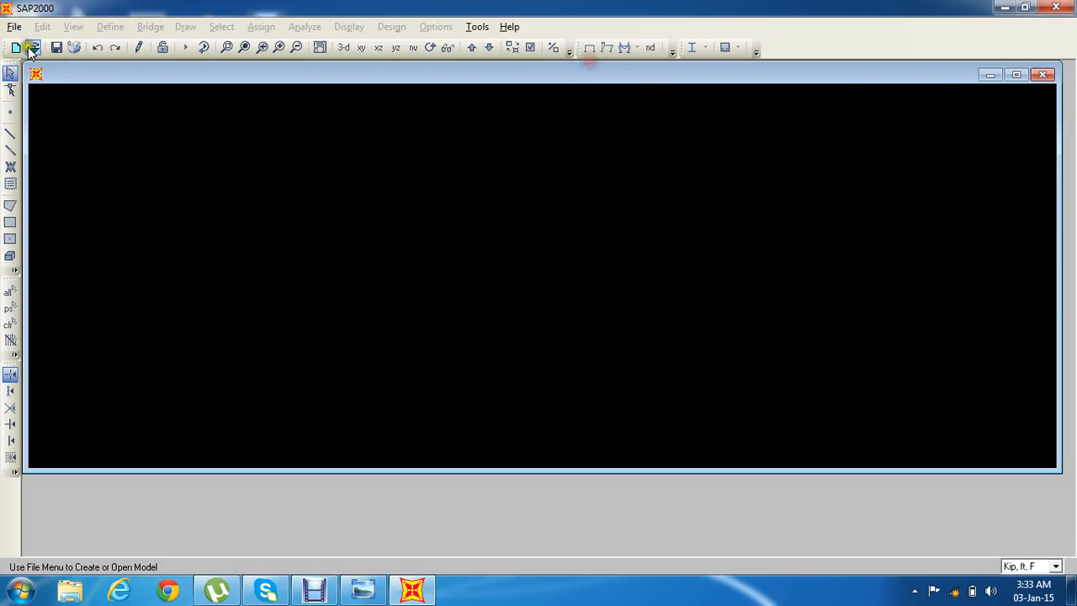
Start a new model from the Beam template with 3 spans and custom grid spacing enabled.
{"action": "left_click", "coordinate": [14, 26]}
{"action": "left_click", "coordinate": [34, 44]}
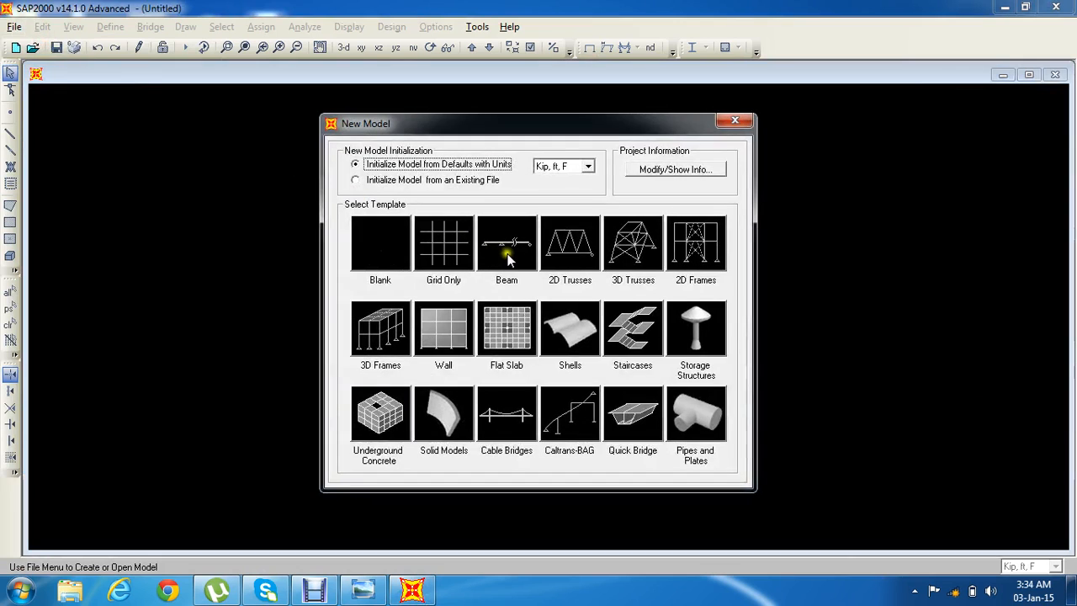
{"action": "left_click", "coordinate": [514, 257]}
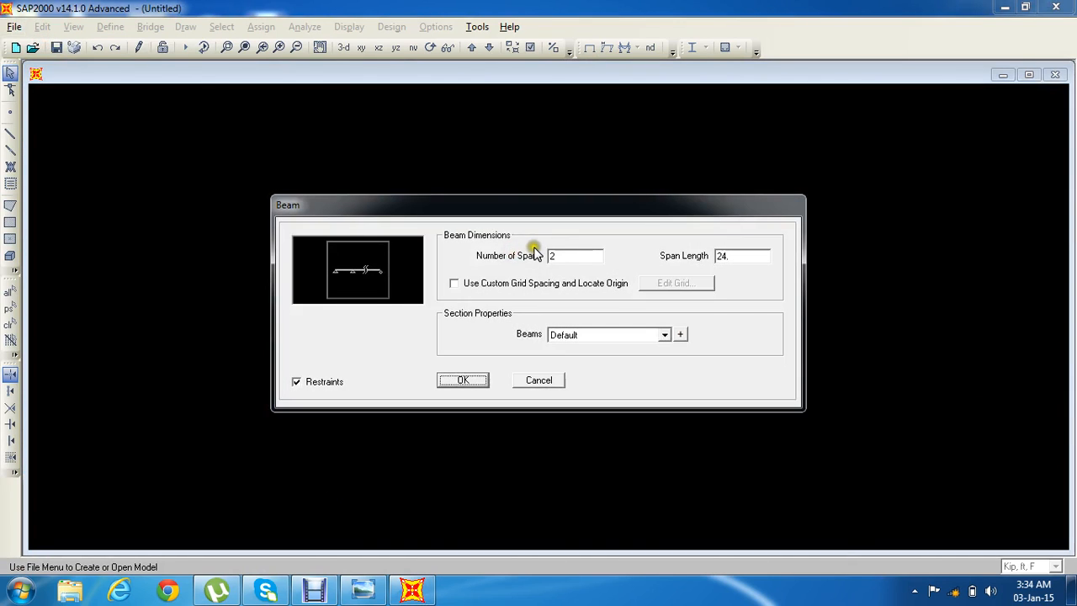
{"action": "double_click", "coordinate": [554, 257]}
{"action": "type", "text": "3"}
{"action": "left_click", "coordinate": [482, 286]}
Edit the beam's X grid following the sketched spans, setting ordinate A to -19 and ordinate B to -7.
{"action": "left_click", "coordinate": [682, 284]}
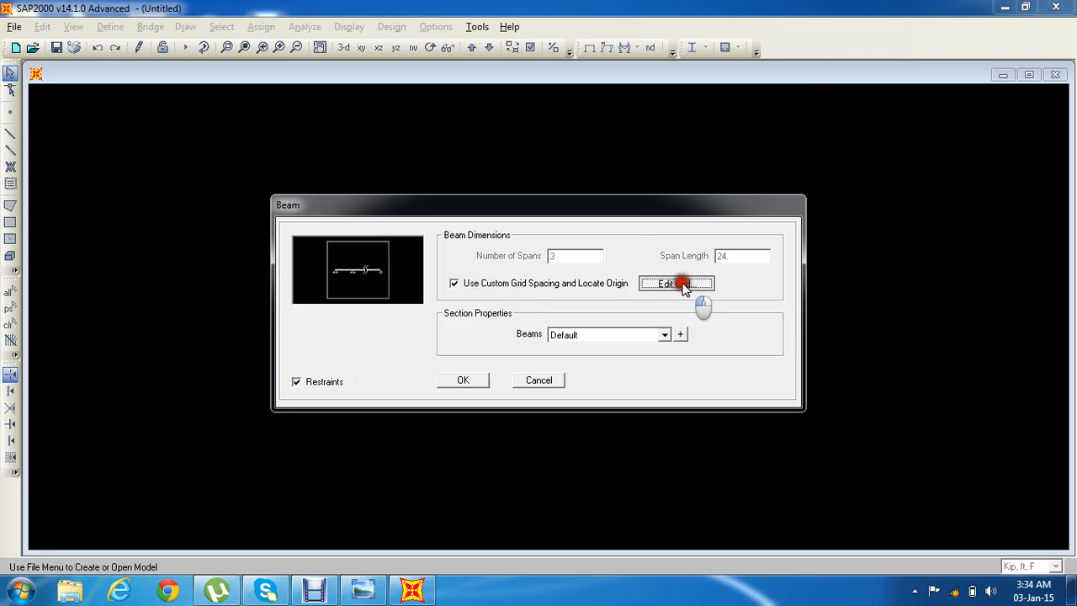
{"action": "left_click", "coordinate": [363, 589]}
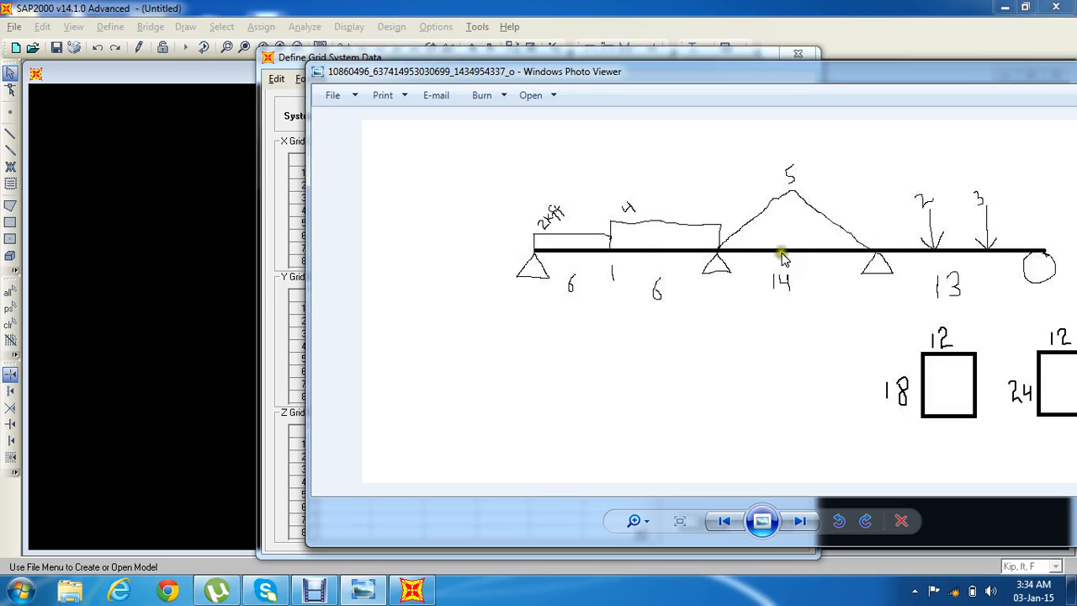
{"action": "left_click", "coordinate": [267, 345]}
{"action": "left_click", "coordinate": [400, 186]}
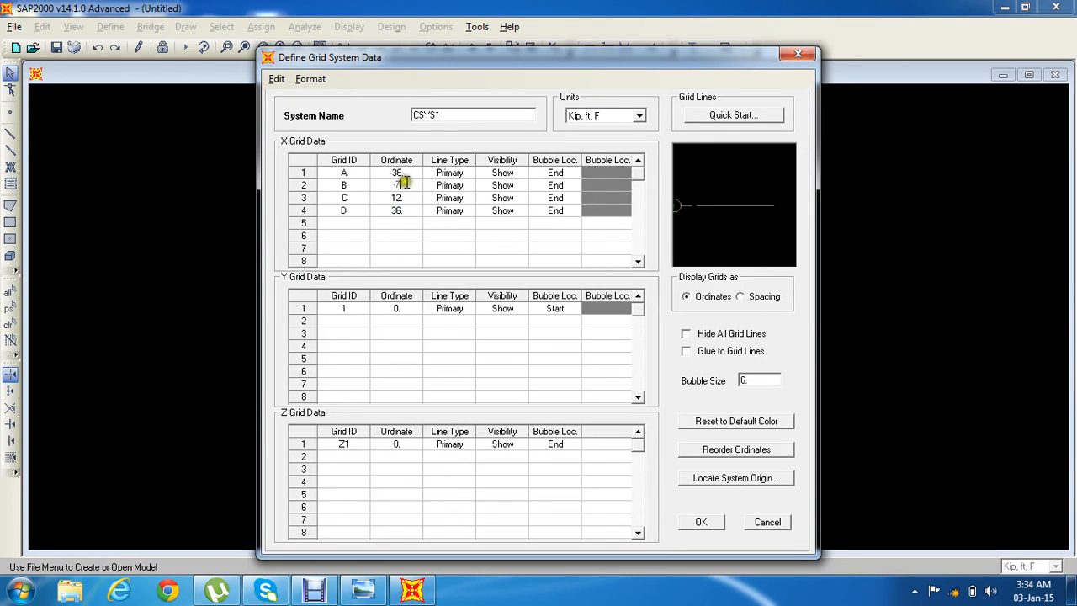
{"action": "left_click", "coordinate": [369, 589]}
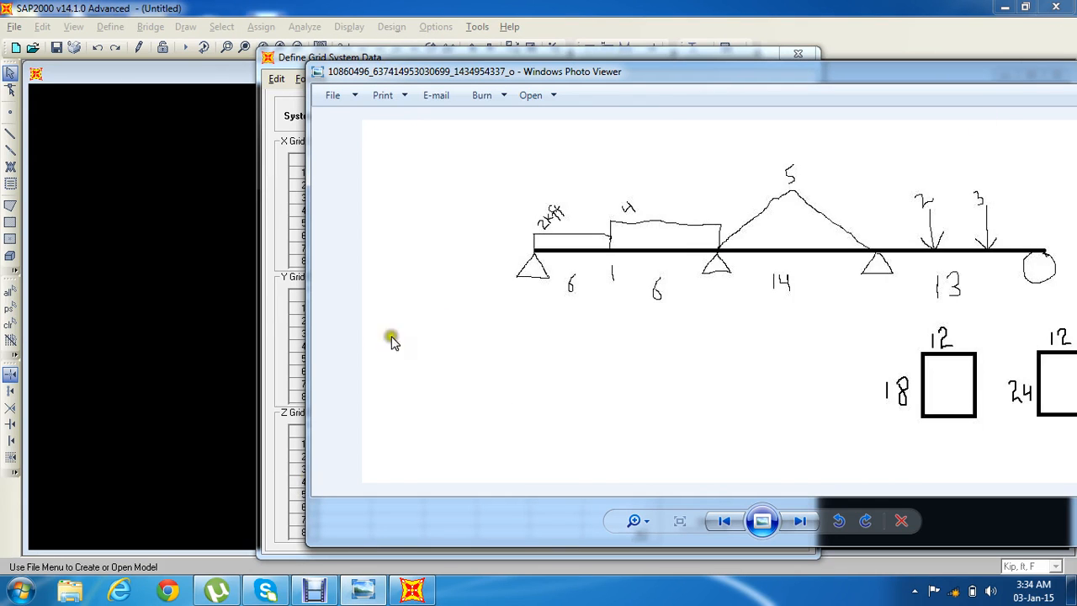
{"action": "left_click", "coordinate": [278, 313]}
{"action": "left_click", "coordinate": [407, 173]}
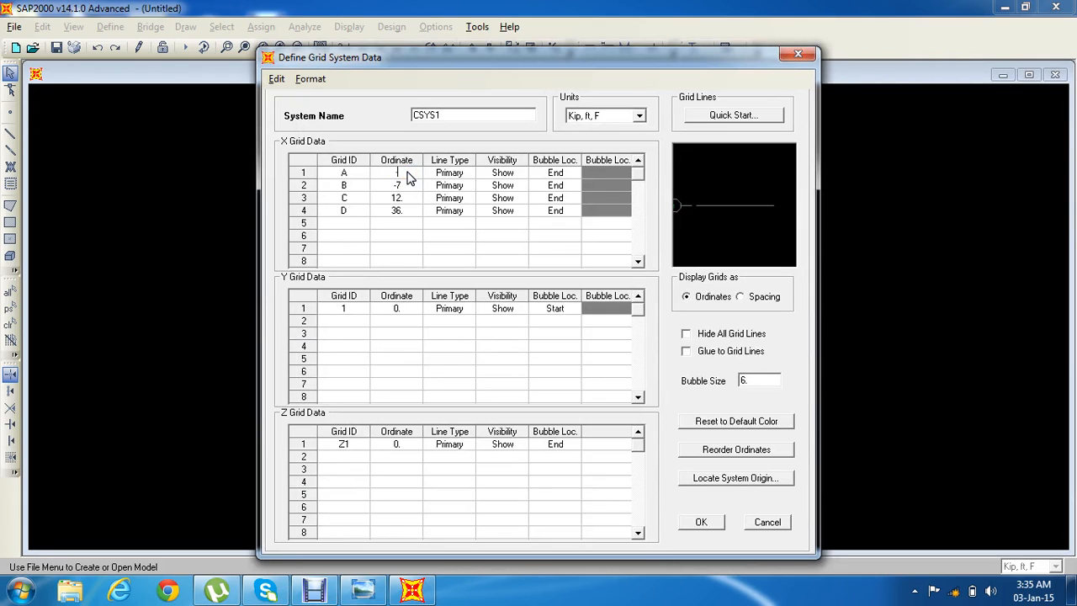
{"action": "type", "text": "-19"}
Set X grid ordinate C to 7 and D to 20 from the sketch, and generate the beam model.
{"action": "left_click", "coordinate": [408, 199]}
{"action": "type", "text": "7"}
{"action": "left_click", "coordinate": [358, 576]}
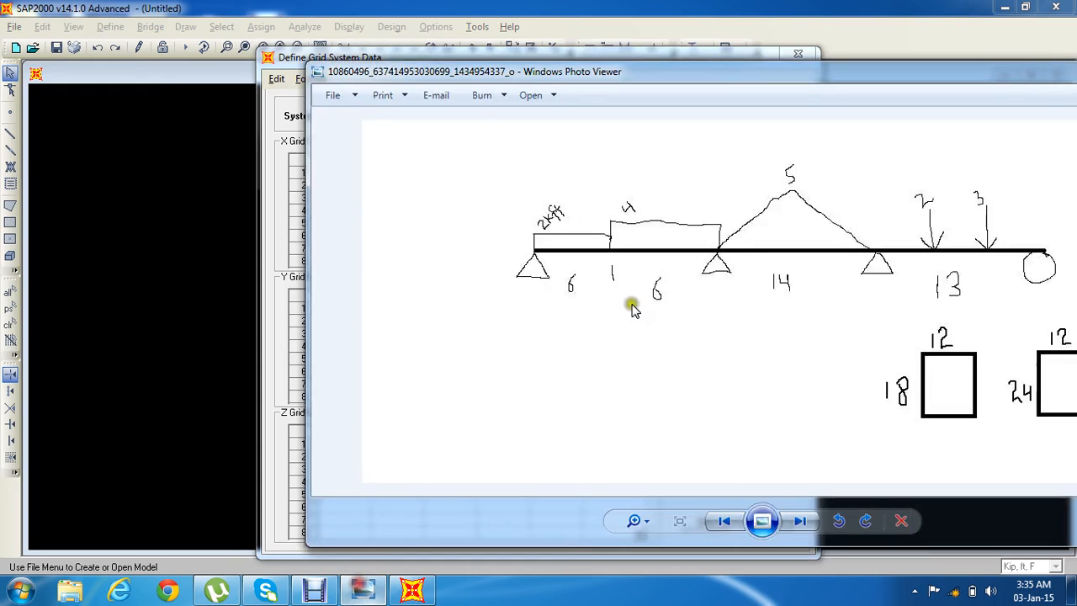
{"action": "left_click", "coordinate": [364, 590]}
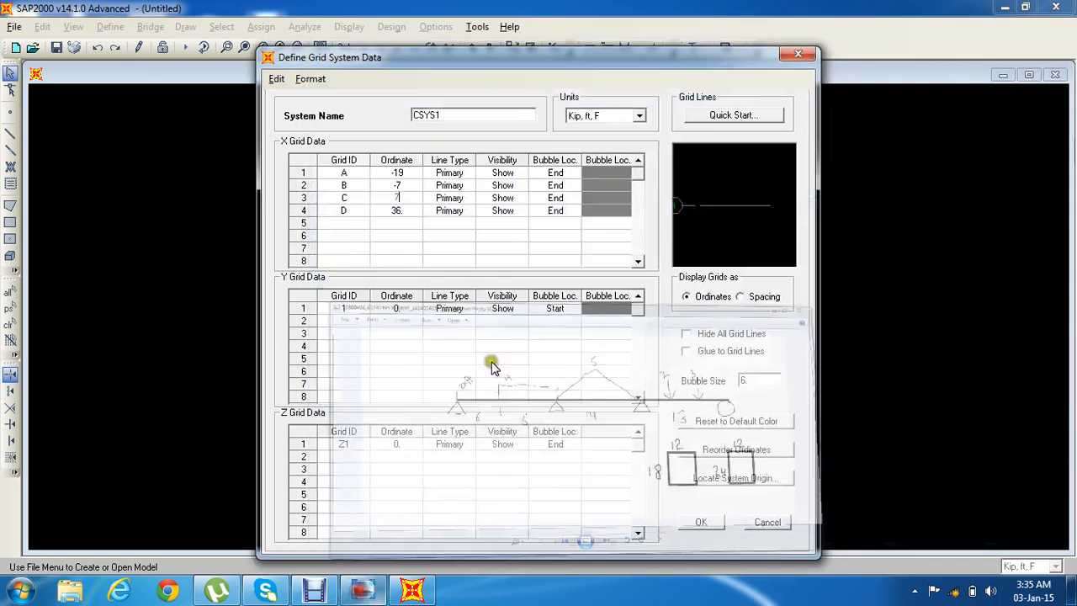
{"action": "left_click", "coordinate": [396, 210]}
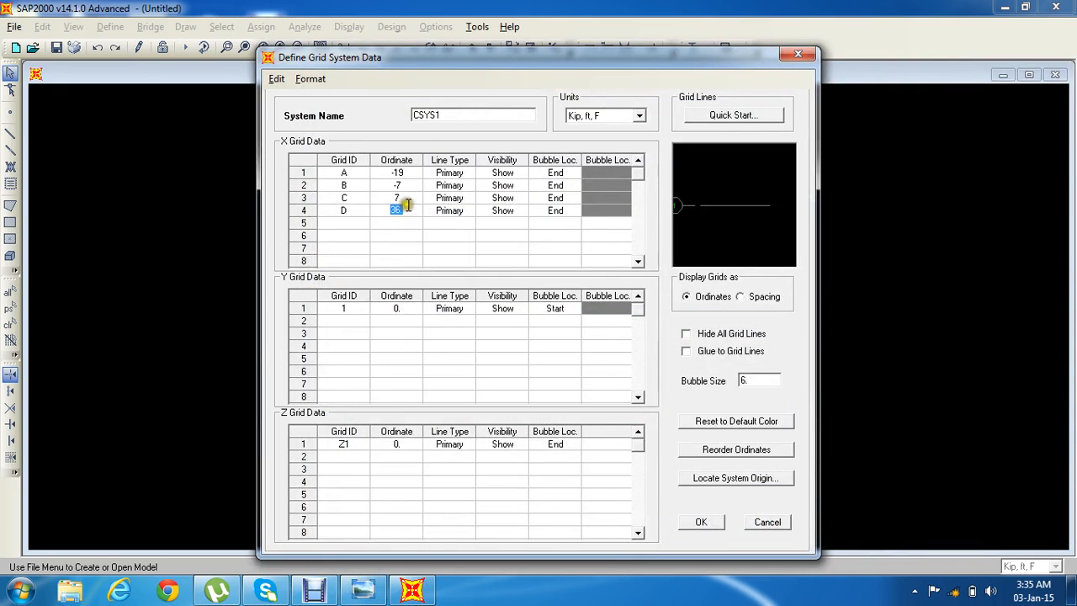
{"action": "type", "text": "20"}
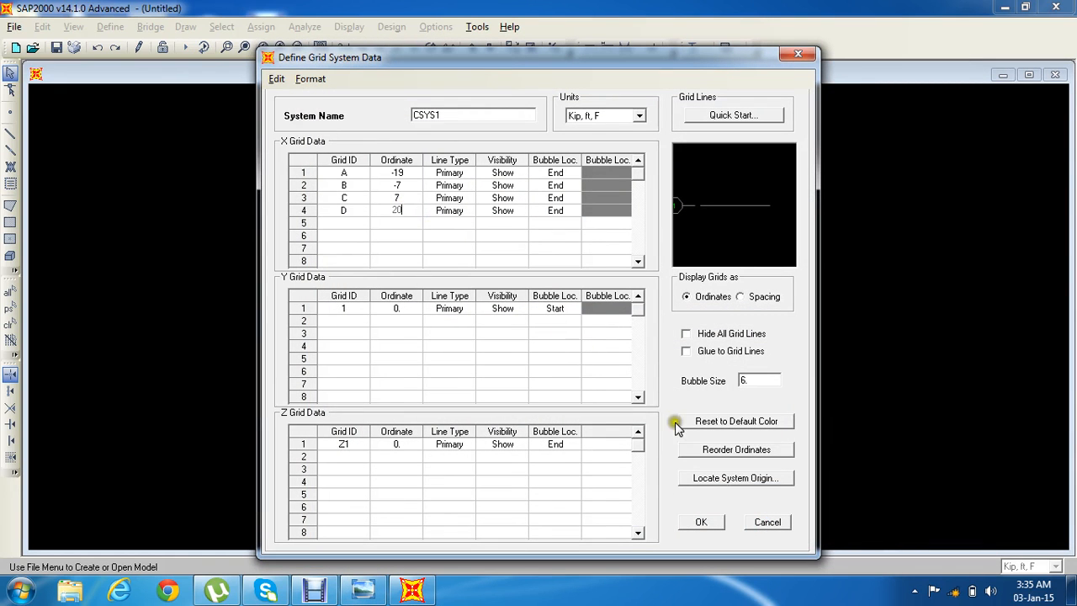
{"action": "left_click", "coordinate": [690, 523]}
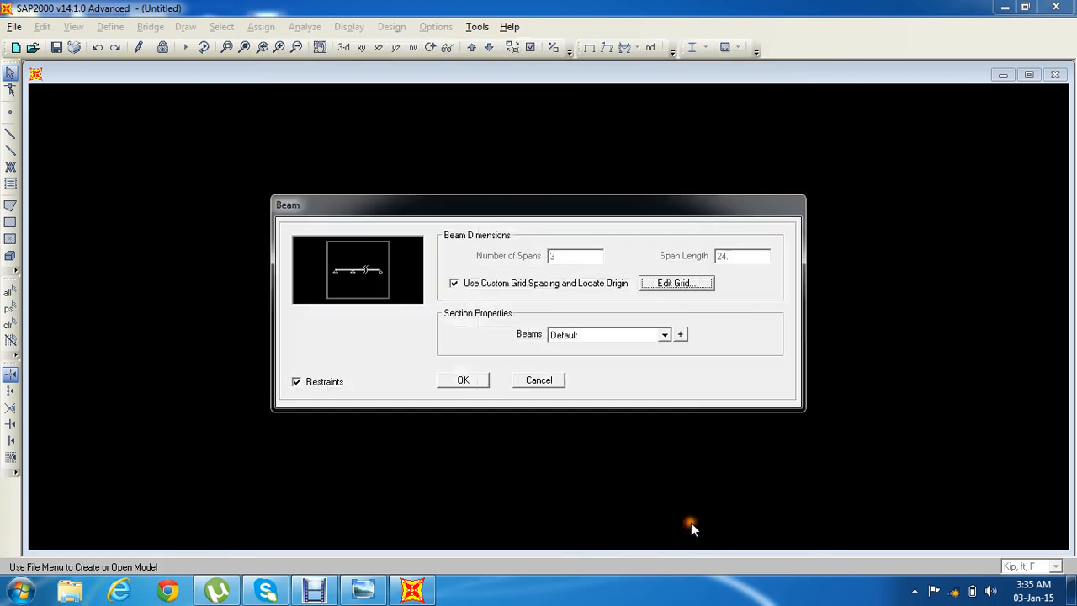
{"action": "left_click", "coordinate": [480, 379]}
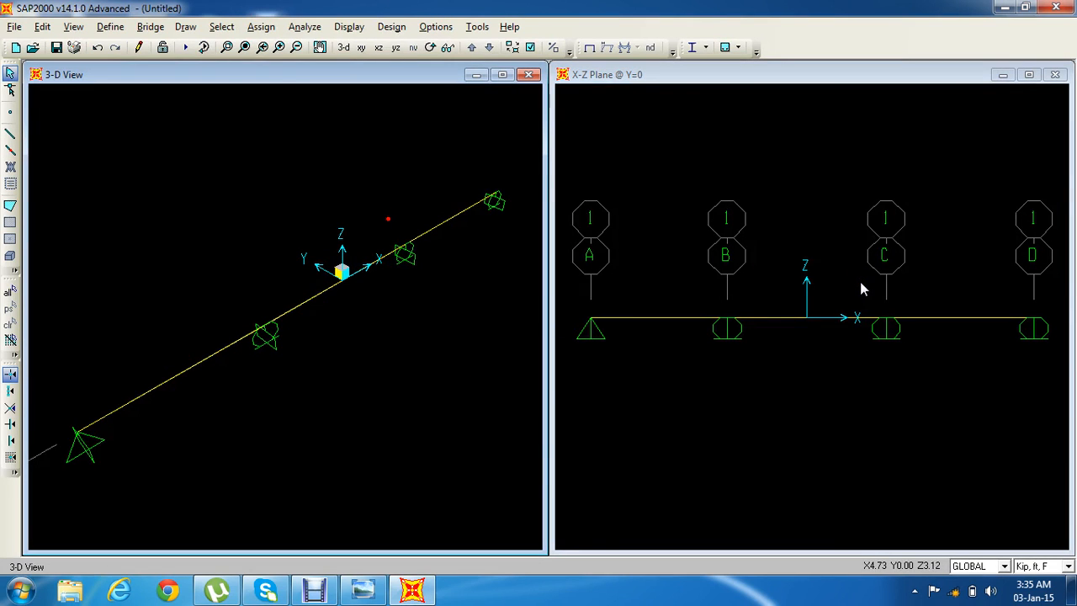
Close the 3-D view so that only the X-Z plane view of the beam remains.
{"action": "left_click", "coordinate": [706, 365]}
{"action": "left_click", "coordinate": [524, 77]}
{"action": "left_click", "coordinate": [525, 78]}
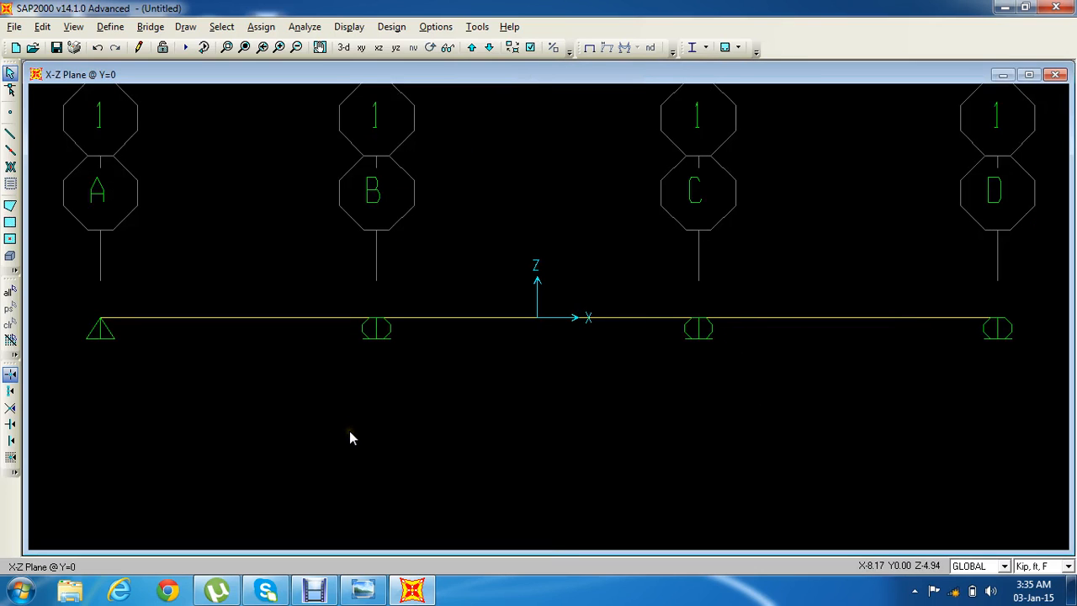
{"action": "left_click", "coordinate": [16, 47]}
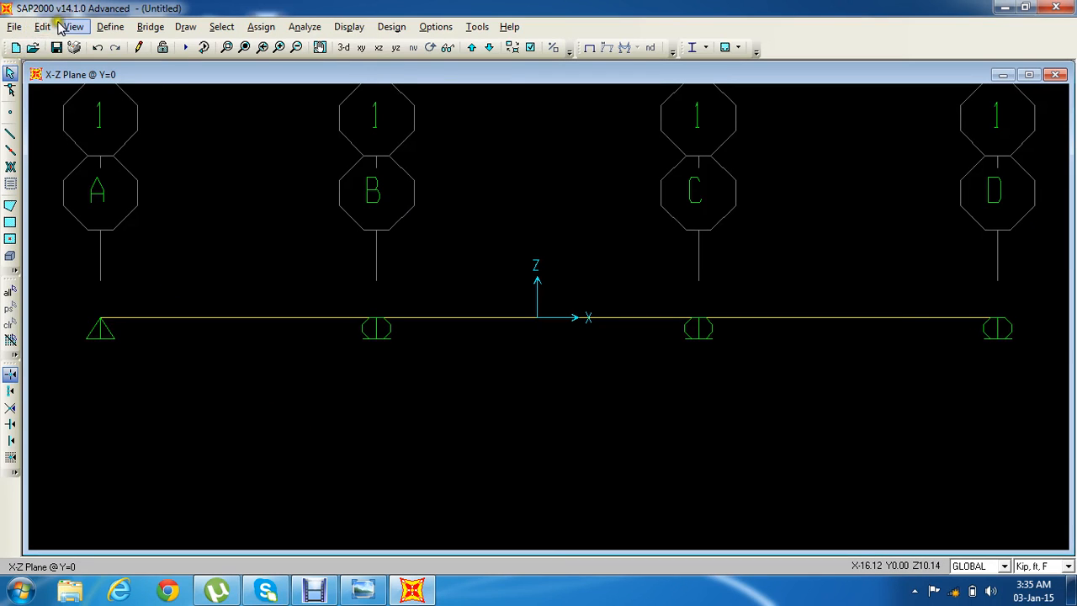
Delete the 4000Psi material from the material definitions.
{"action": "left_click", "coordinate": [116, 29]}
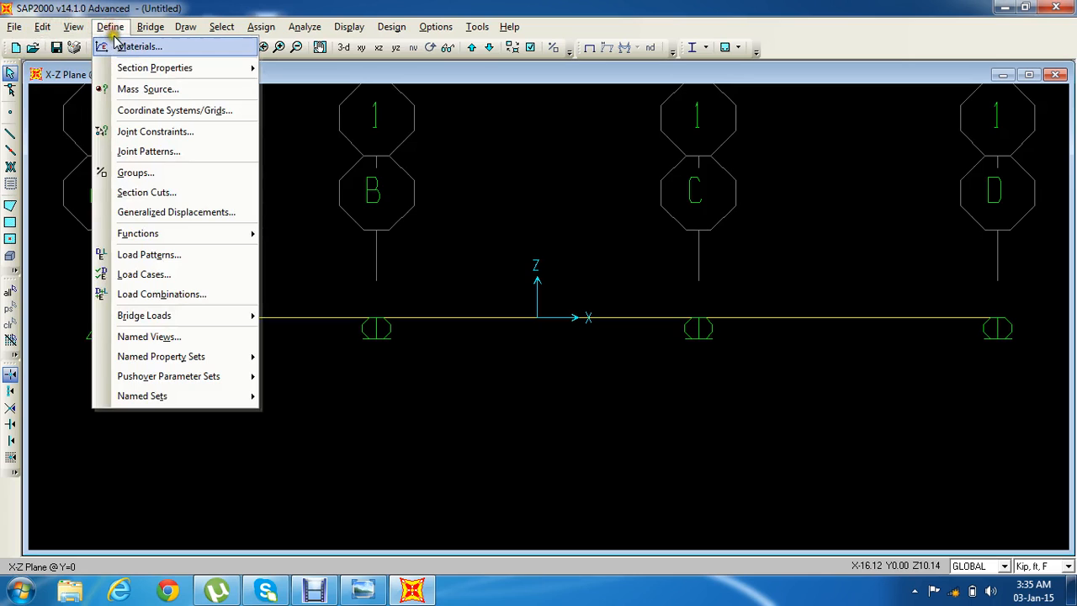
{"action": "left_click", "coordinate": [125, 46]}
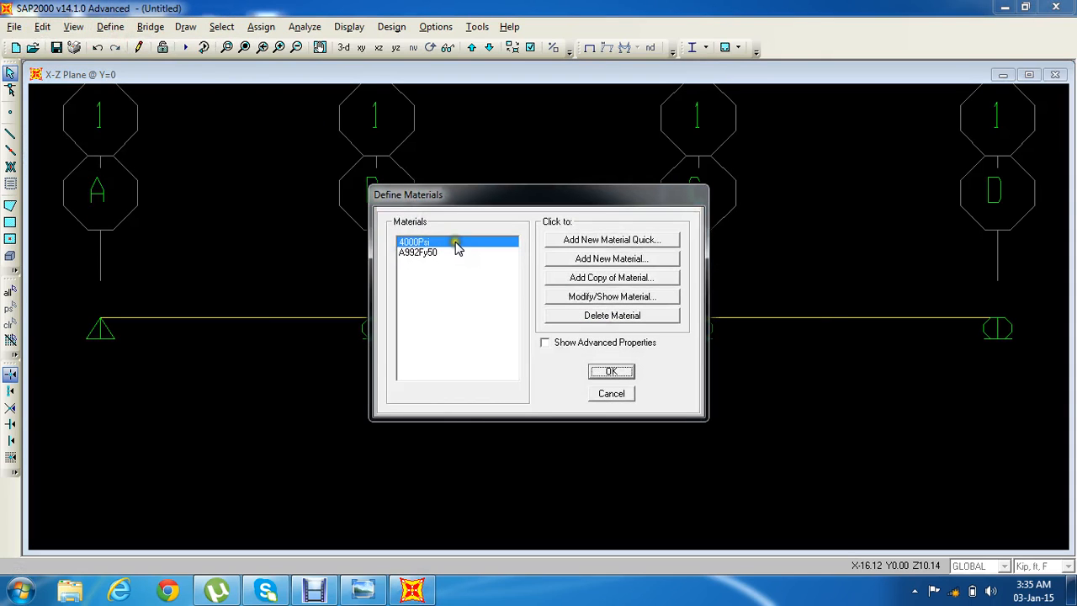
{"action": "left_click", "coordinate": [560, 315]}
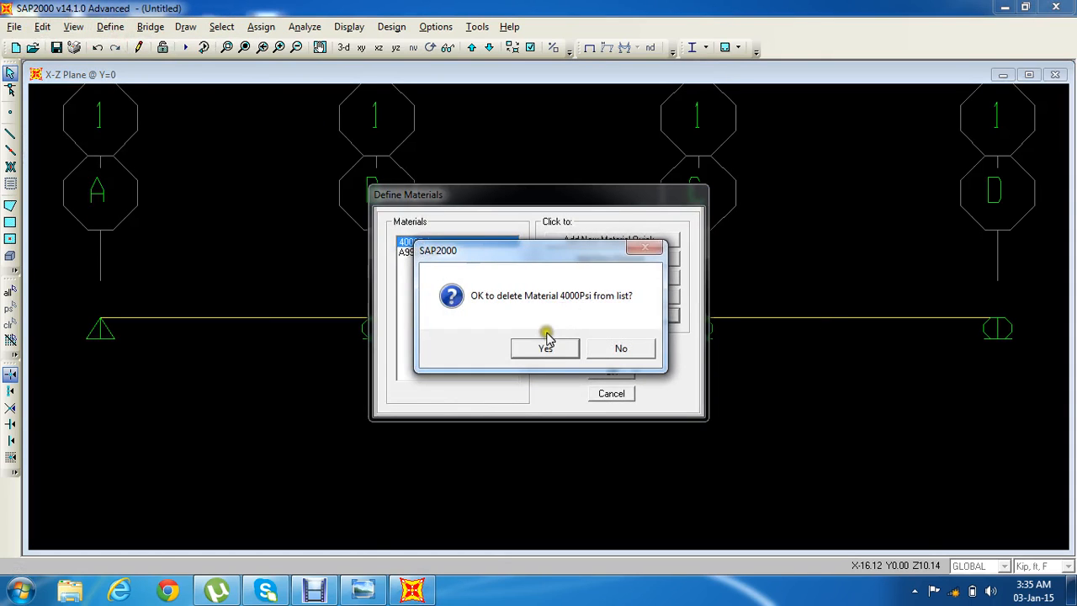
{"action": "left_click", "coordinate": [547, 345]}
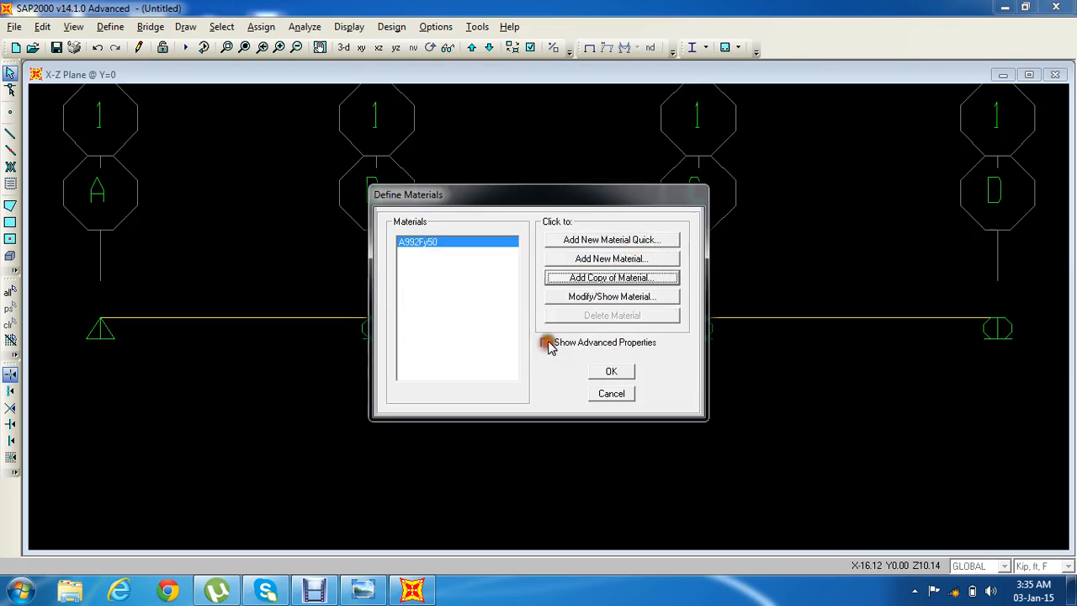
Add a quick material of type Rebar with the specification ASTM A615 Grade 40.
{"action": "left_click", "coordinate": [595, 242]}
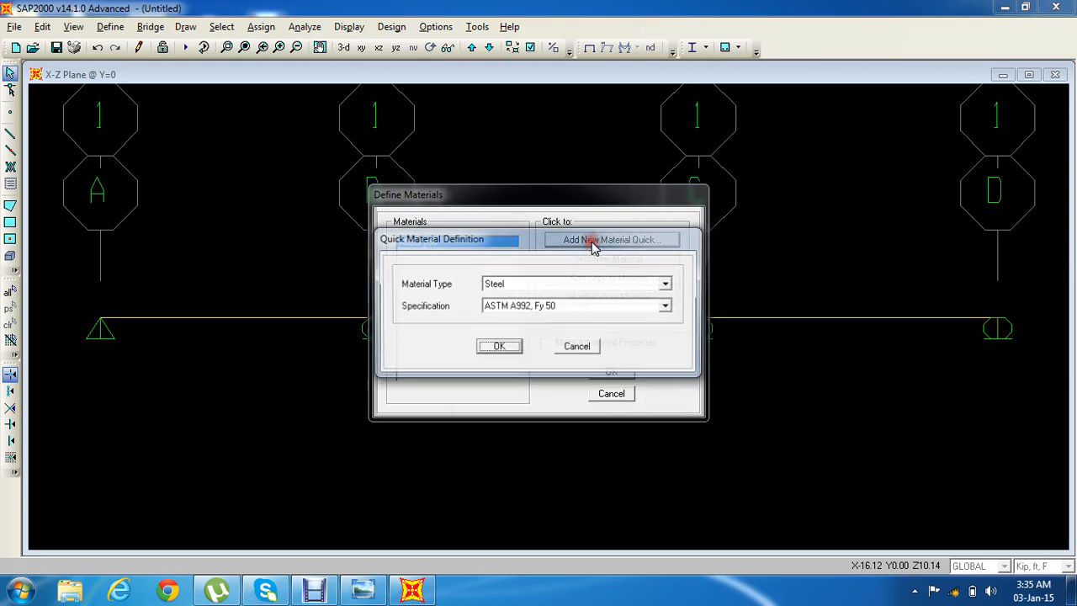
{"action": "left_click", "coordinate": [575, 287]}
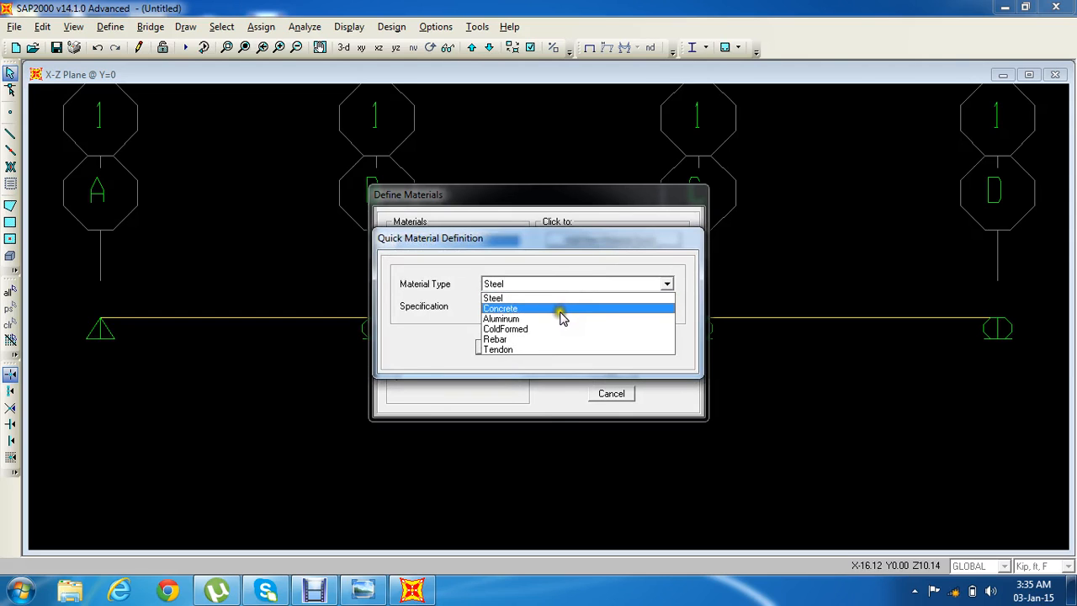
{"action": "left_click", "coordinate": [559, 340]}
{"action": "left_click", "coordinate": [564, 306]}
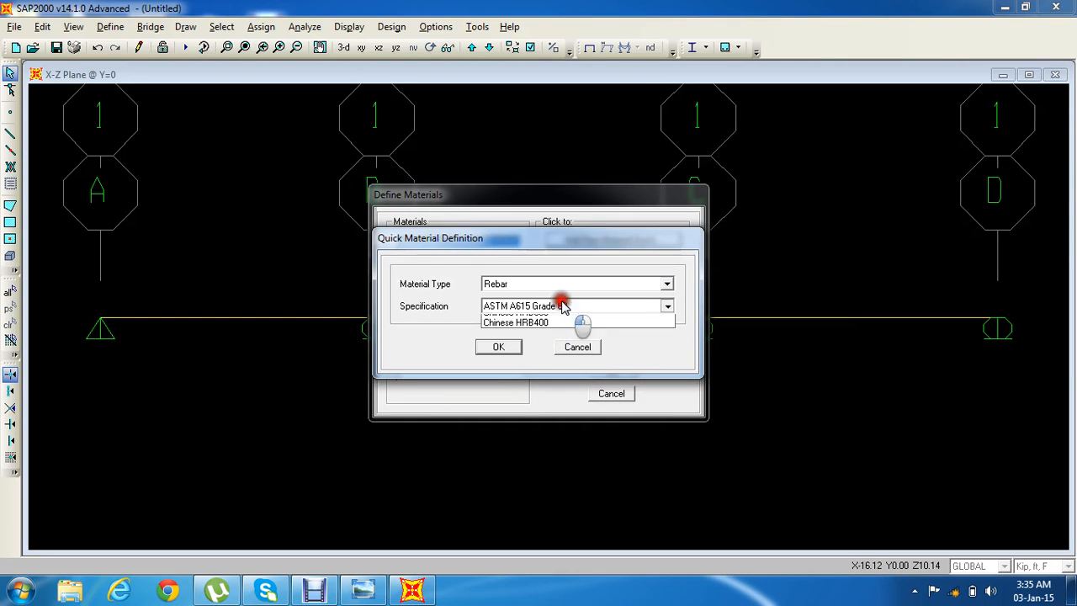
{"action": "left_click", "coordinate": [558, 316]}
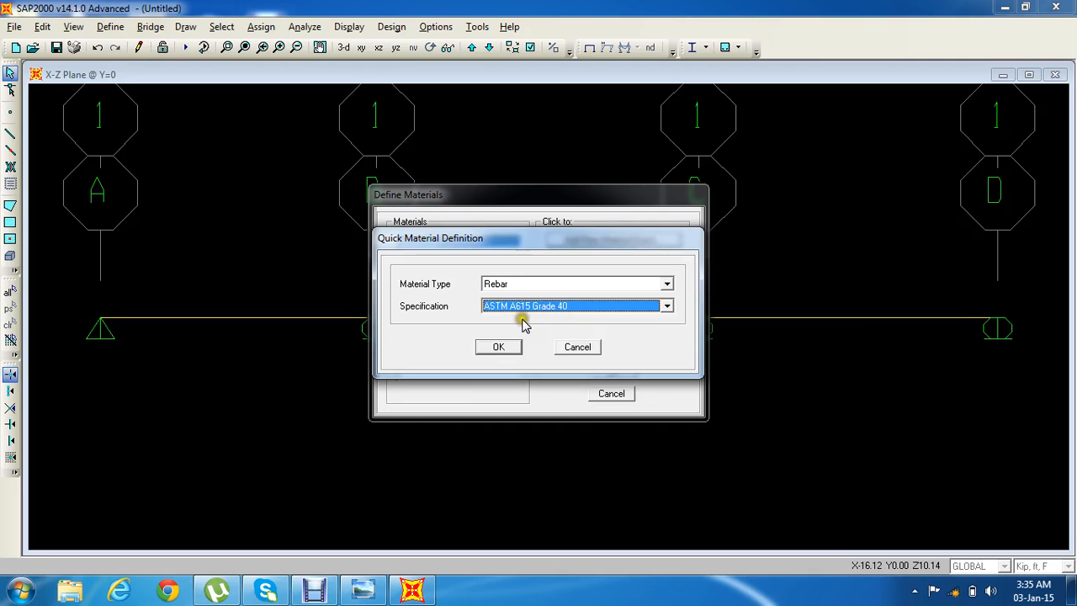
{"action": "left_click", "coordinate": [509, 346]}
Add a quick material of type Concrete with the specification f'c 3000 psi and accept the material definitions.
{"action": "left_click", "coordinate": [566, 242]}
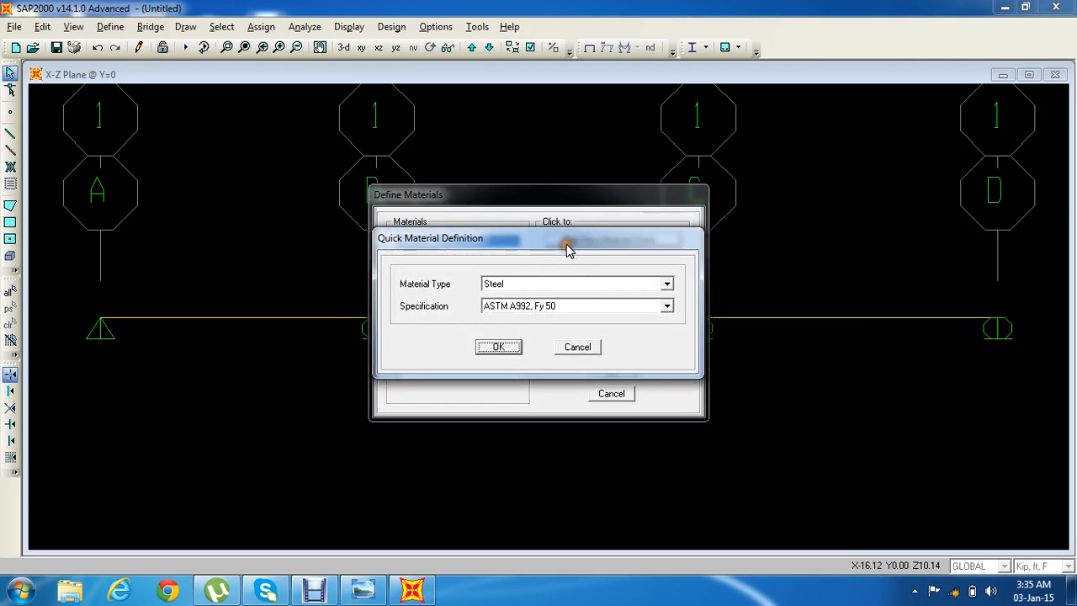
{"action": "left_click", "coordinate": [548, 283]}
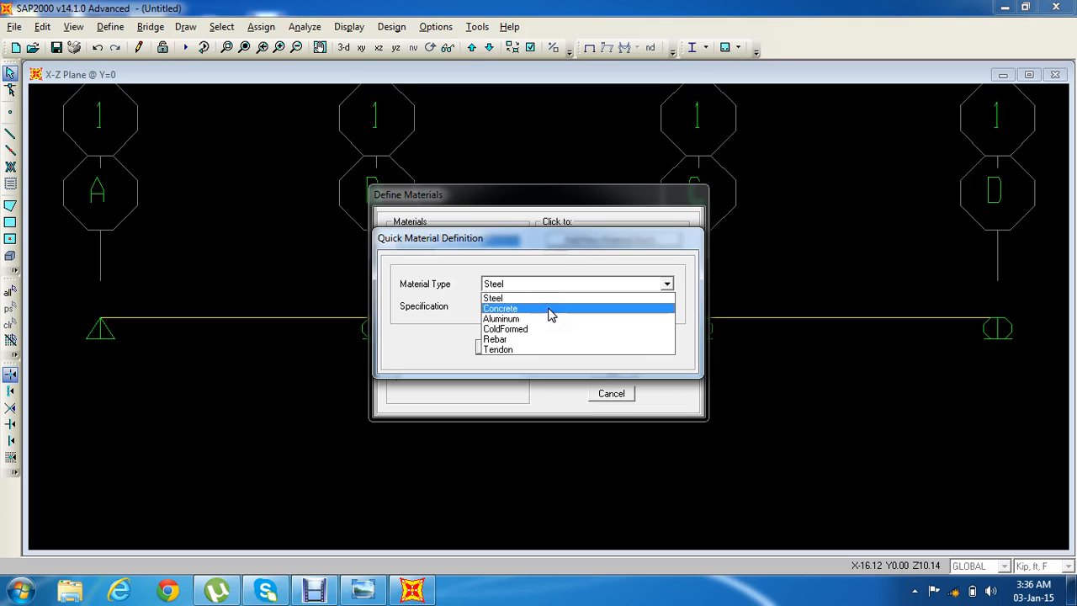
{"action": "left_click", "coordinate": [549, 309]}
{"action": "left_click", "coordinate": [548, 305]}
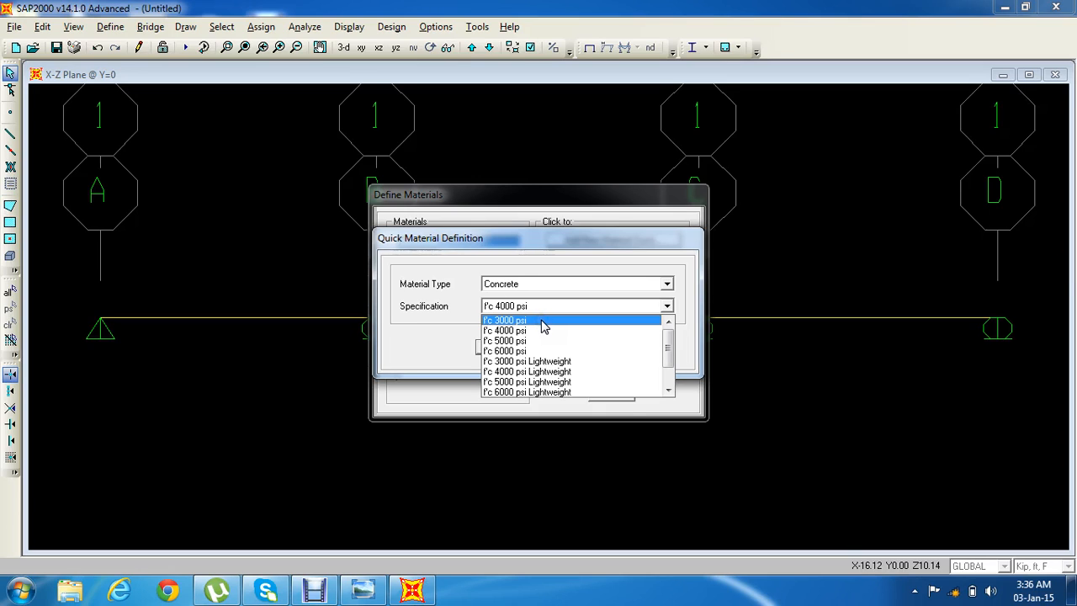
{"action": "left_click", "coordinate": [543, 320]}
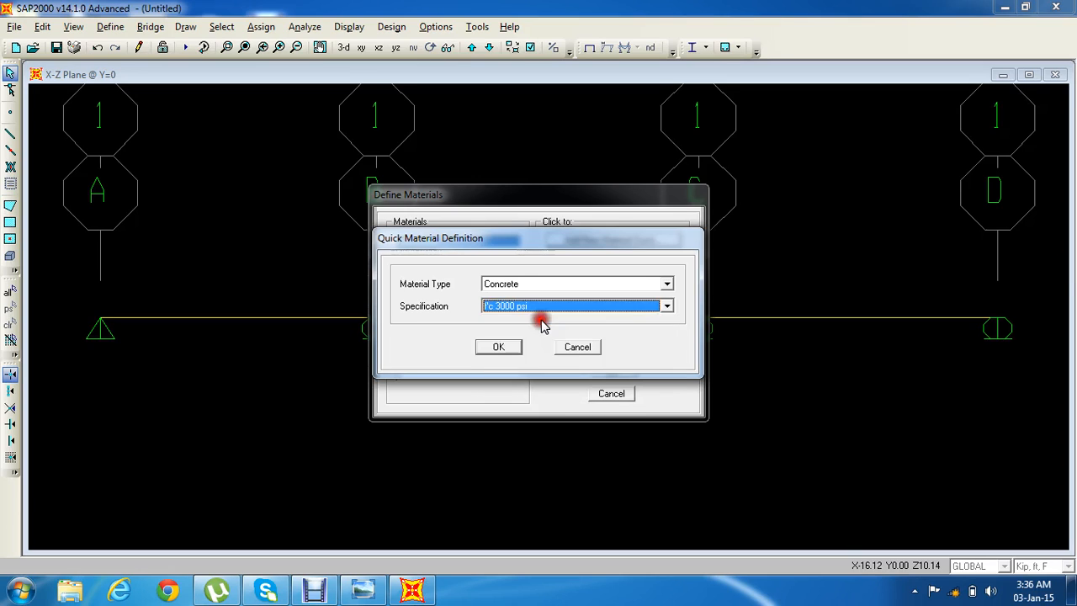
{"action": "left_click", "coordinate": [505, 347]}
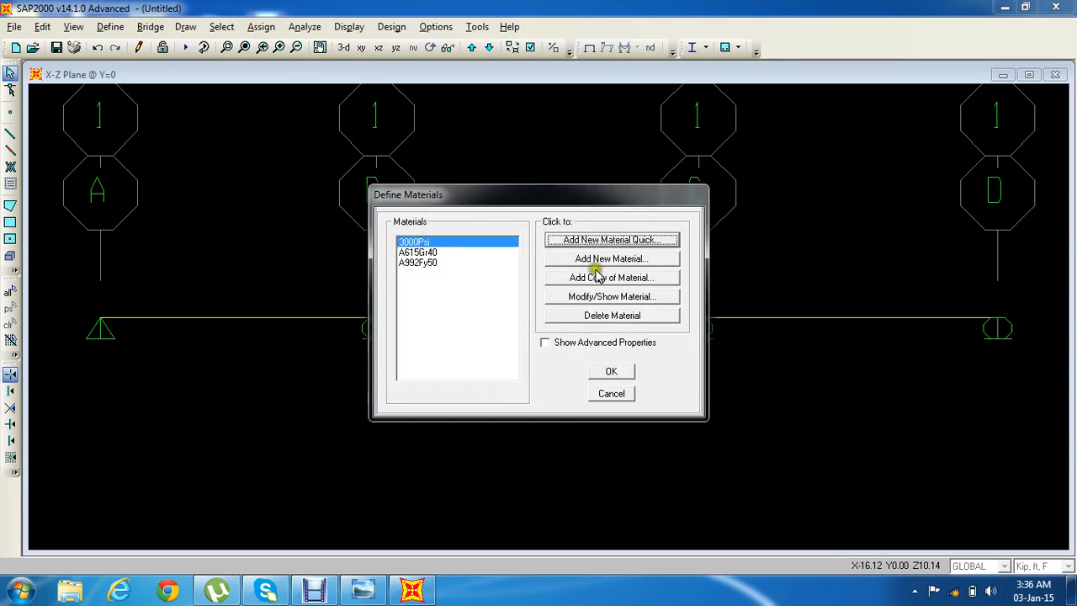
{"action": "left_click", "coordinate": [599, 372]}
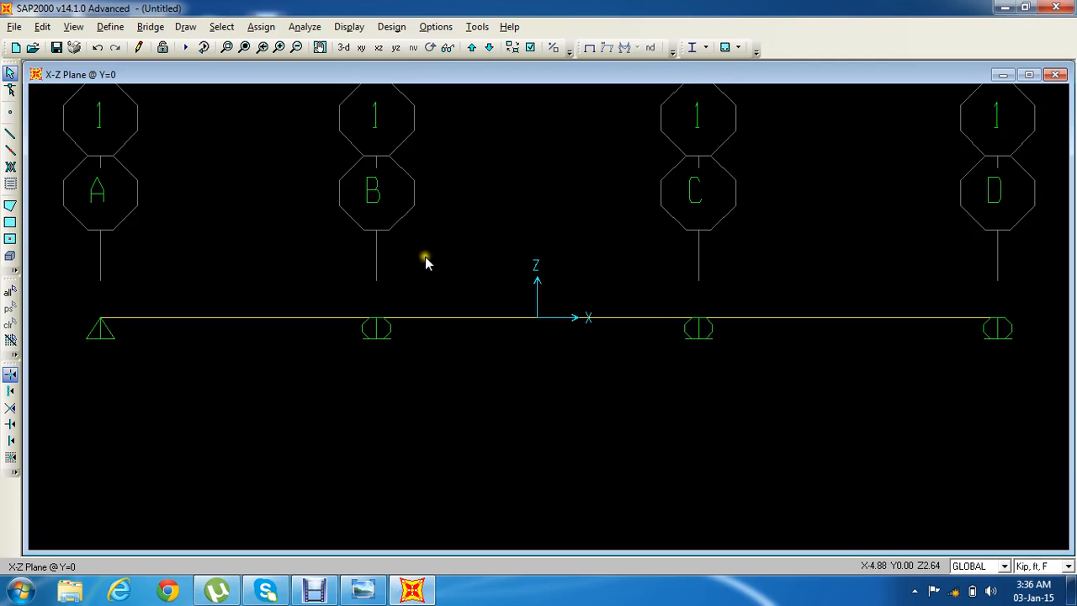
Set the model units to Kip, in, F.
{"action": "left_click", "coordinate": [1029, 567]}
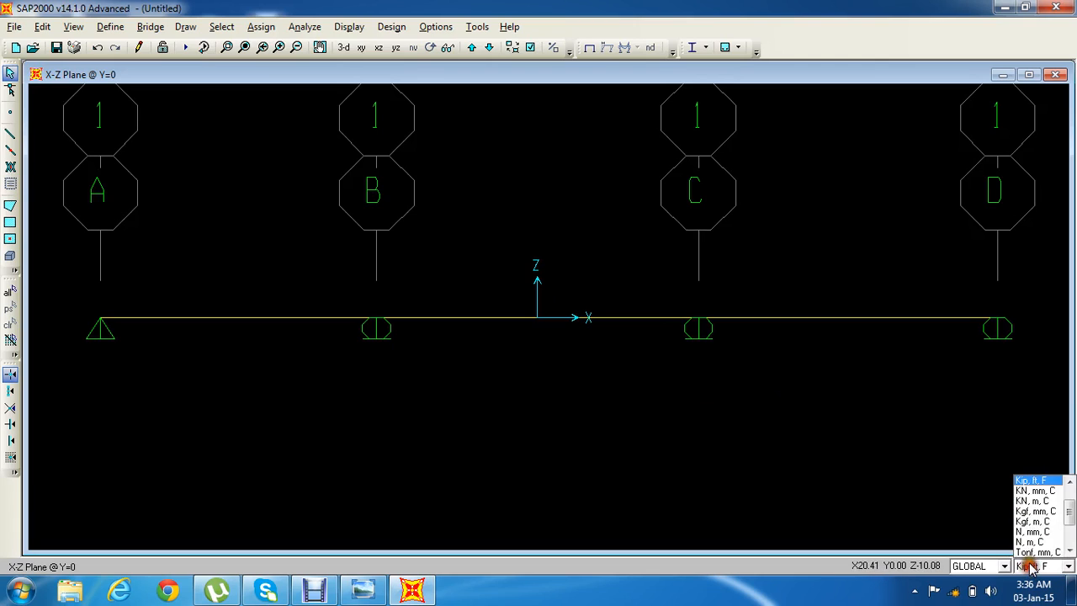
{"action": "scroll", "coordinate": [1035, 490], "scroll_direction": "up", "scroll_amount": 1}
{"action": "left_click", "coordinate": [1035, 500]}
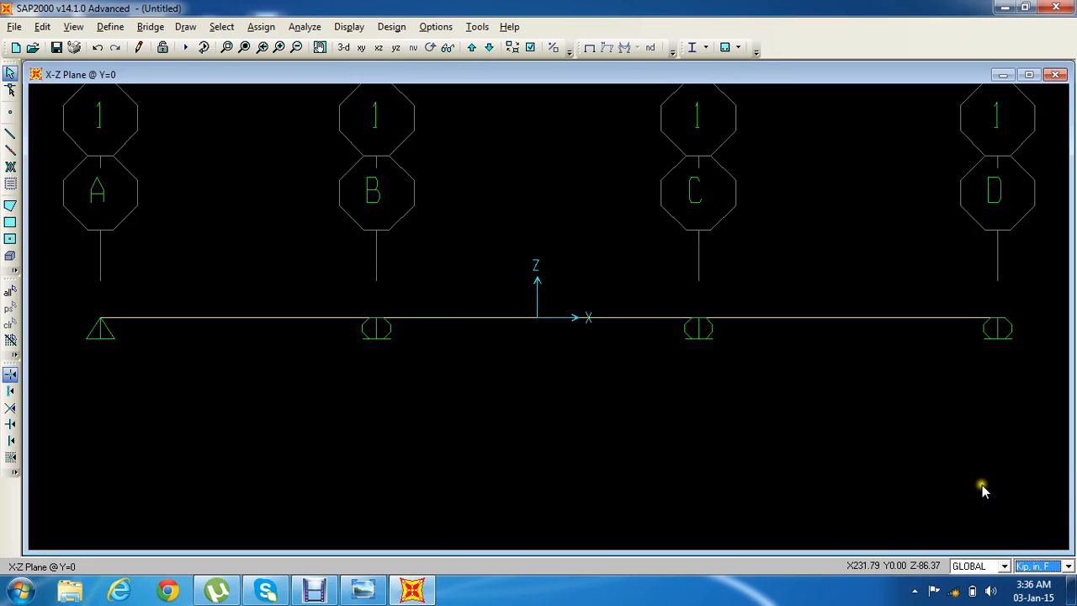
Start a new frame section property of type Concrete with a Rectangular shape.
{"action": "left_click", "coordinate": [124, 26]}
{"action": "mouse_move", "coordinate": [138, 68]}
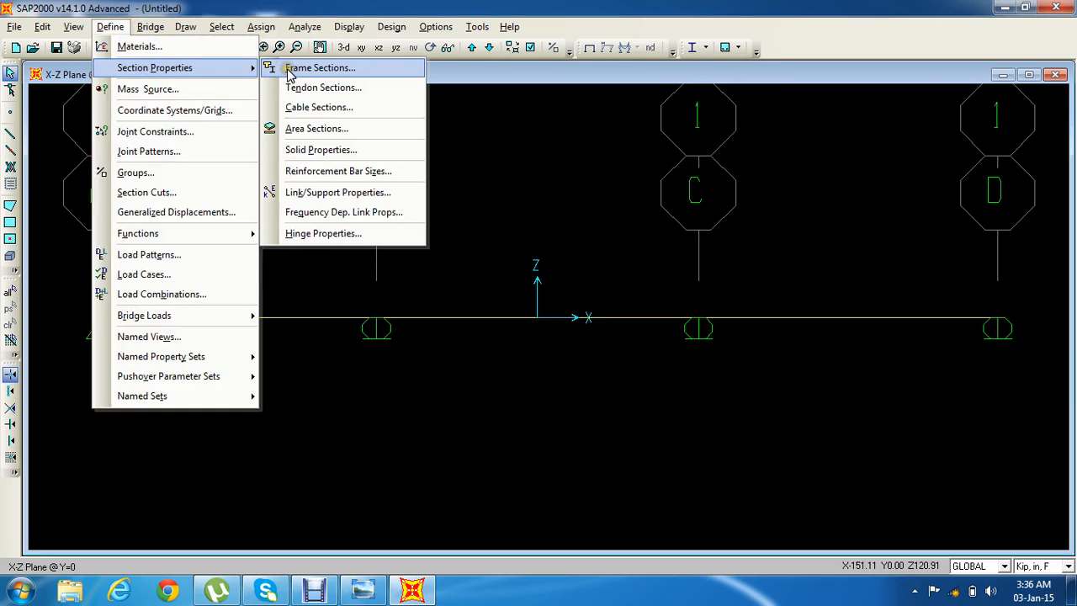
{"action": "left_click", "coordinate": [320, 67]}
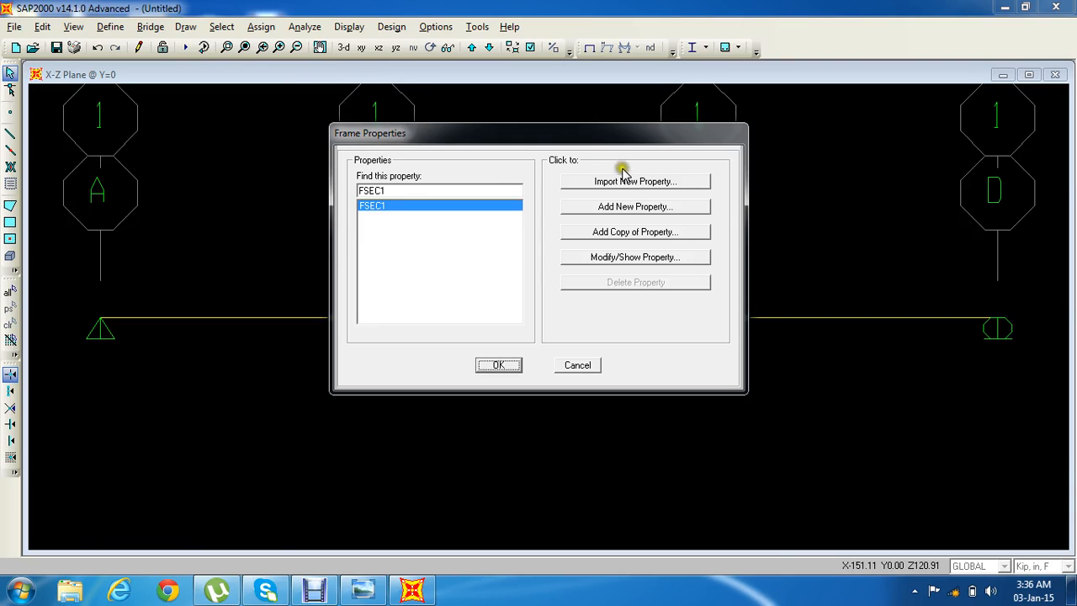
{"action": "left_click", "coordinate": [648, 211]}
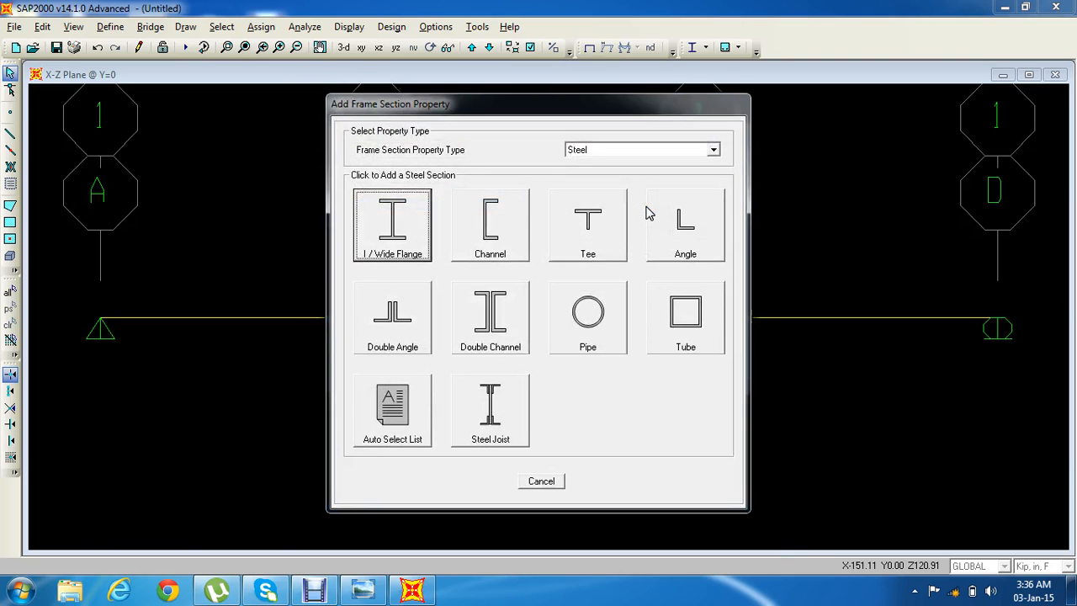
{"action": "left_click", "coordinate": [644, 149]}
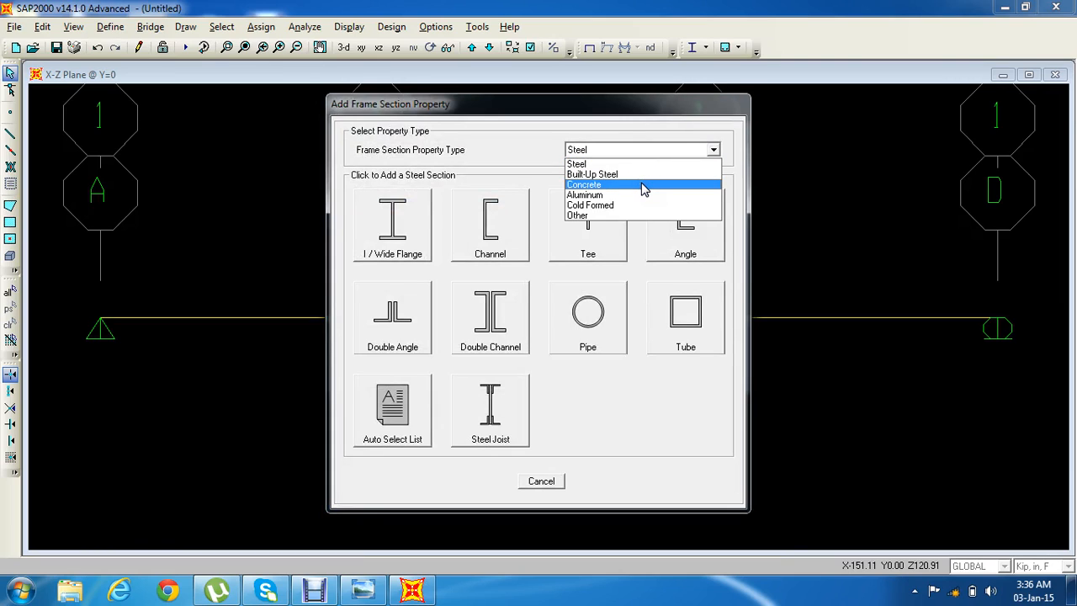
{"action": "left_click", "coordinate": [642, 183]}
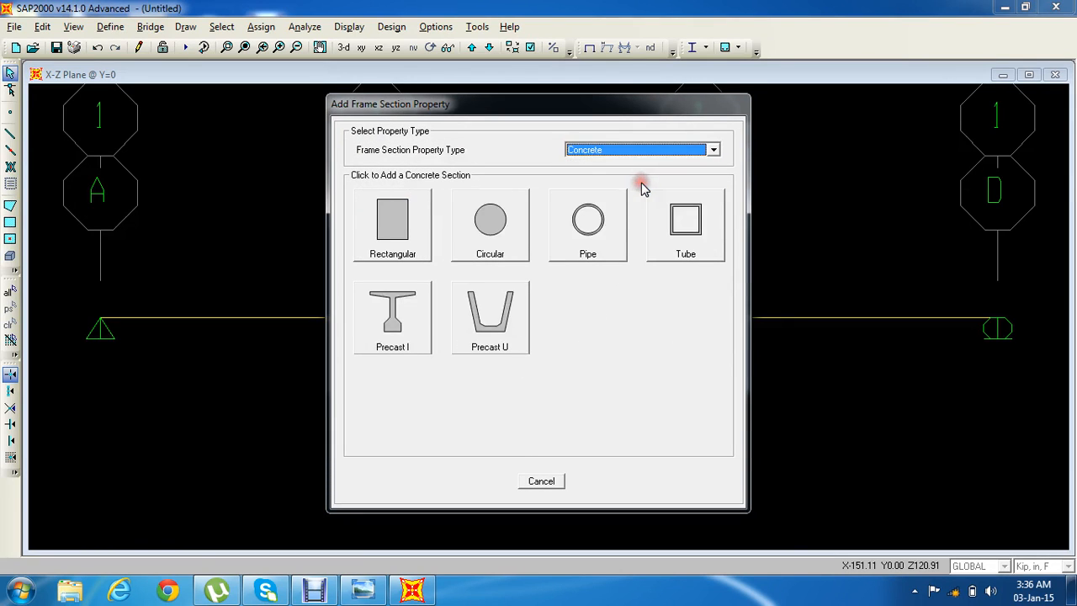
{"action": "left_click", "coordinate": [389, 220]}
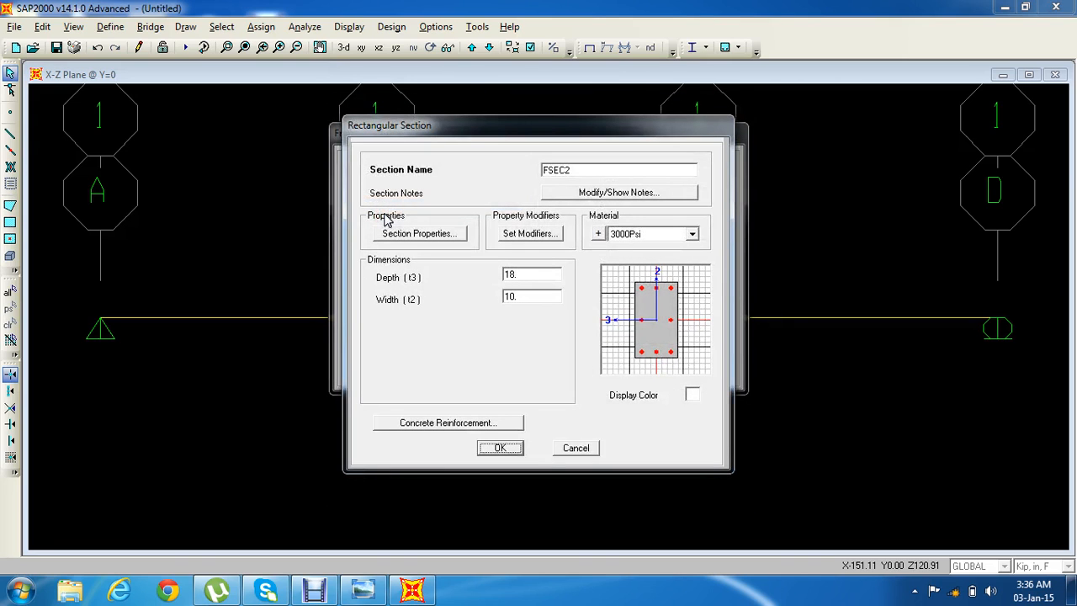
Name the rectangular section B12X18 and set its width to 12 in.
{"action": "left_click", "coordinate": [535, 171]}
{"action": "left_click_drag", "start_coordinate": [582, 171], "coordinate": [497, 173]}
{"action": "double_click", "coordinate": [525, 300]}
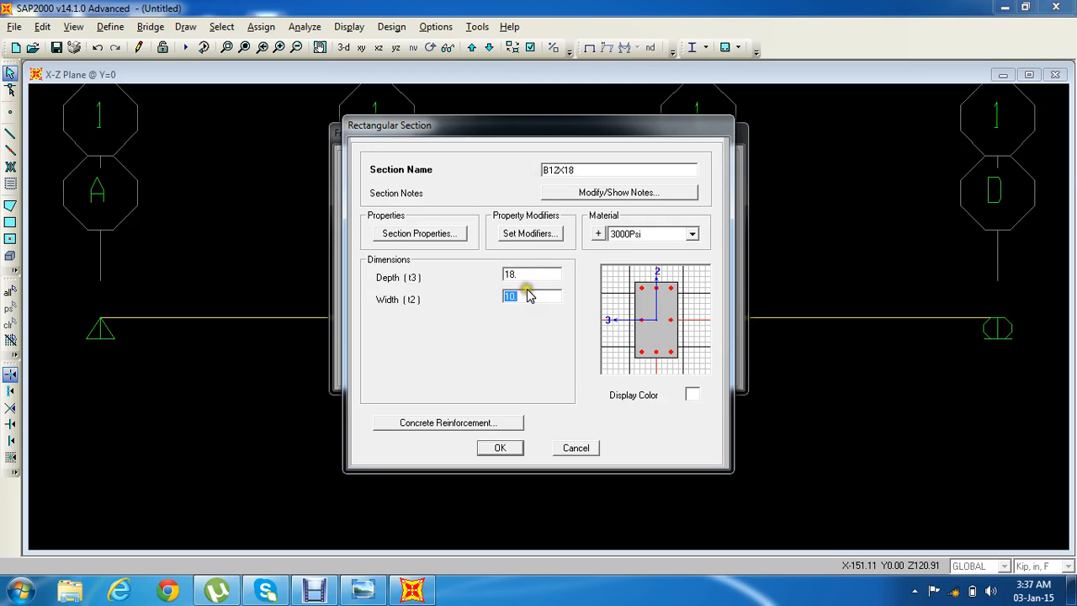
Set the B12X18 section's reinforcement design type to Beam (M3 Design Only) and accept the section.
{"action": "left_click", "coordinate": [462, 423]}
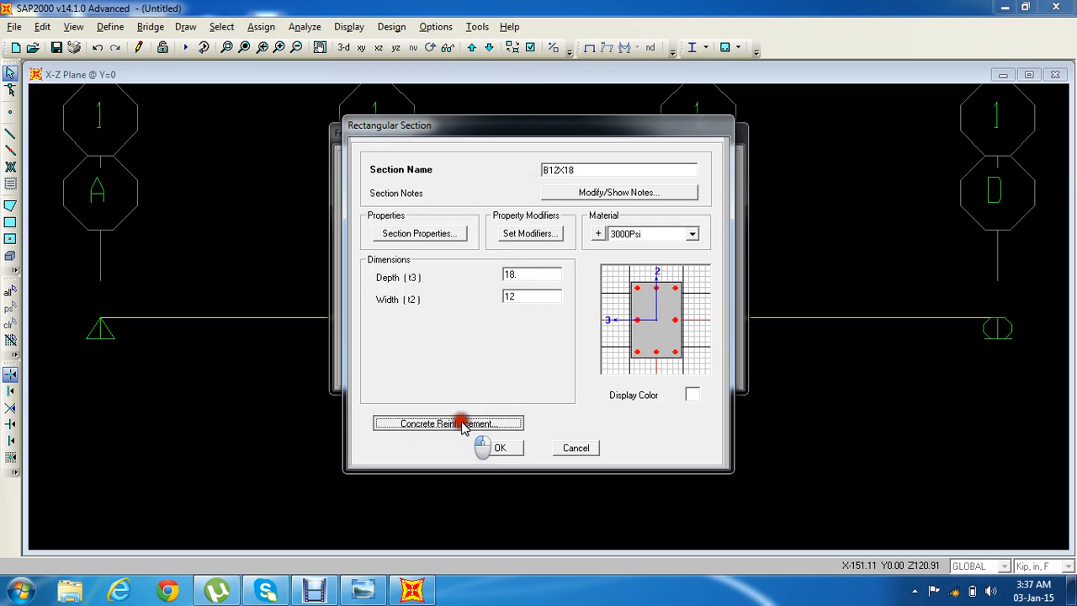
{"action": "left_click", "coordinate": [427, 198]}
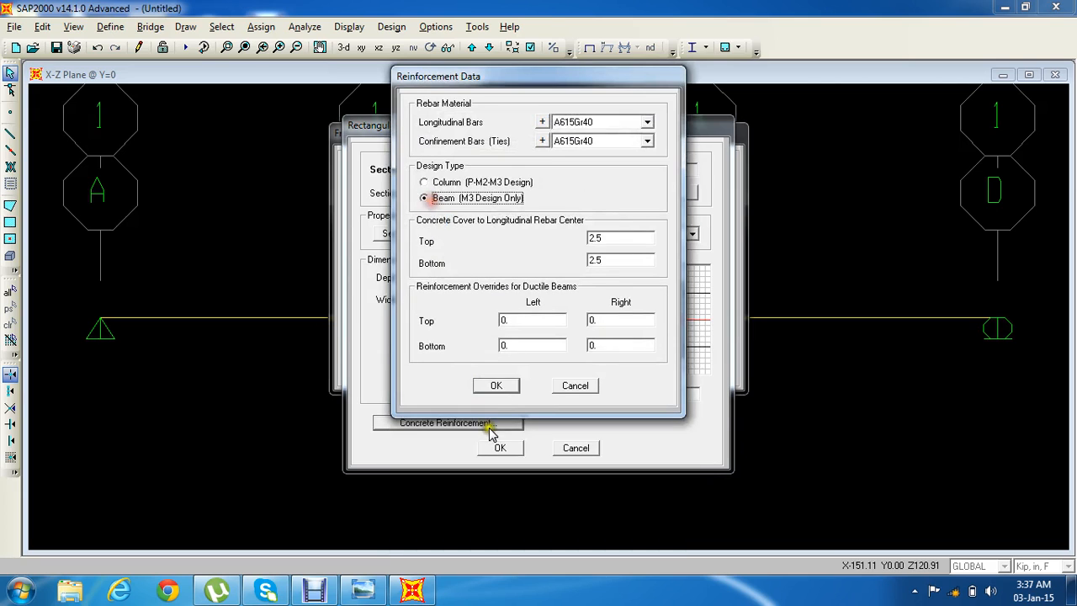
{"action": "left_click", "coordinate": [501, 385]}
{"action": "left_click", "coordinate": [500, 448]}
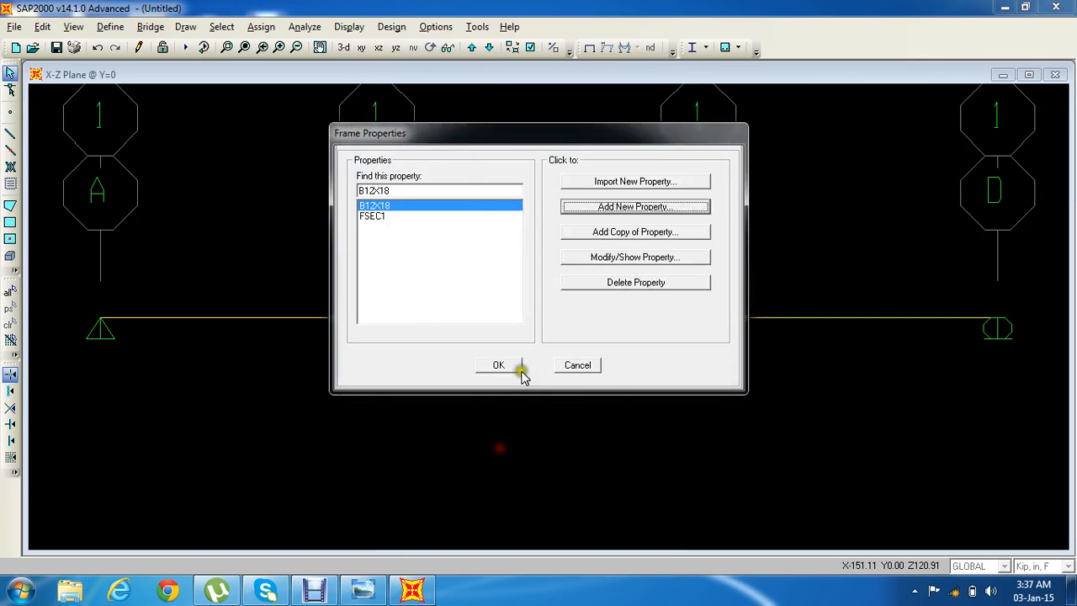
Check the beam sketch and add a rectangular concrete section named B12X24, 24 in deep and 12 in wide.
{"action": "left_click", "coordinate": [363, 591]}
{"action": "left_click_drag", "start_coordinate": [740, 72], "coordinate": [582, 60]}
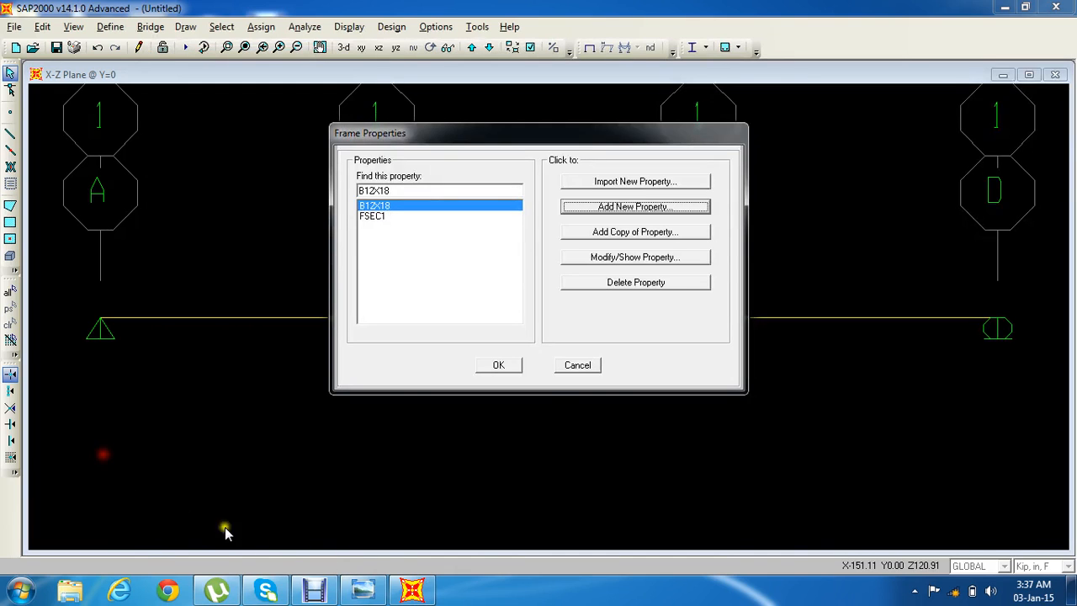
{"action": "left_click", "coordinate": [671, 218]}
{"action": "left_click", "coordinate": [437, 241]}
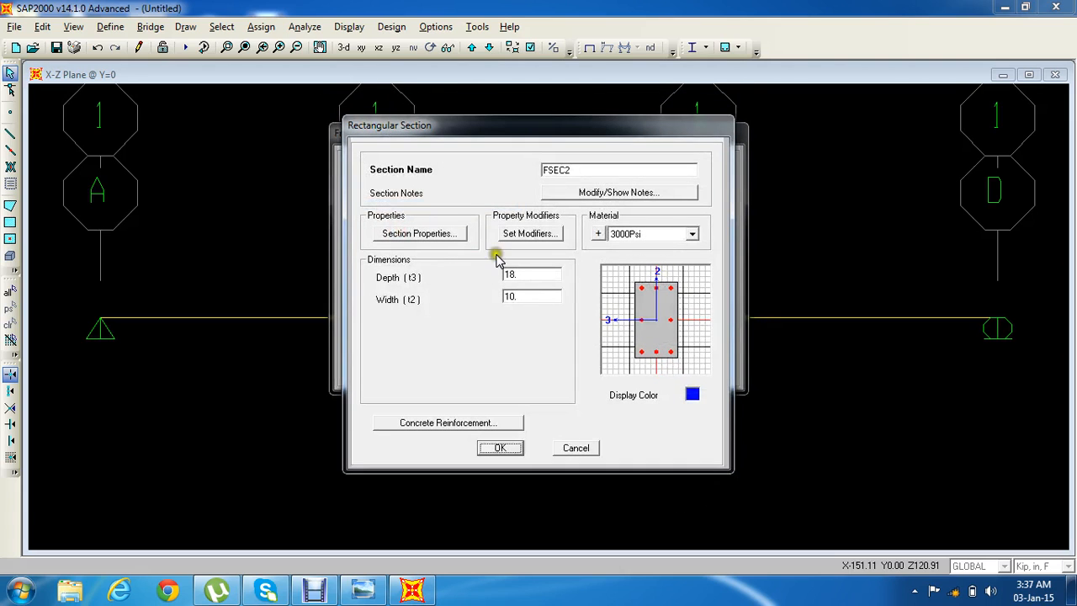
{"action": "left_click_drag", "start_coordinate": [599, 166], "coordinate": [400, 172]}
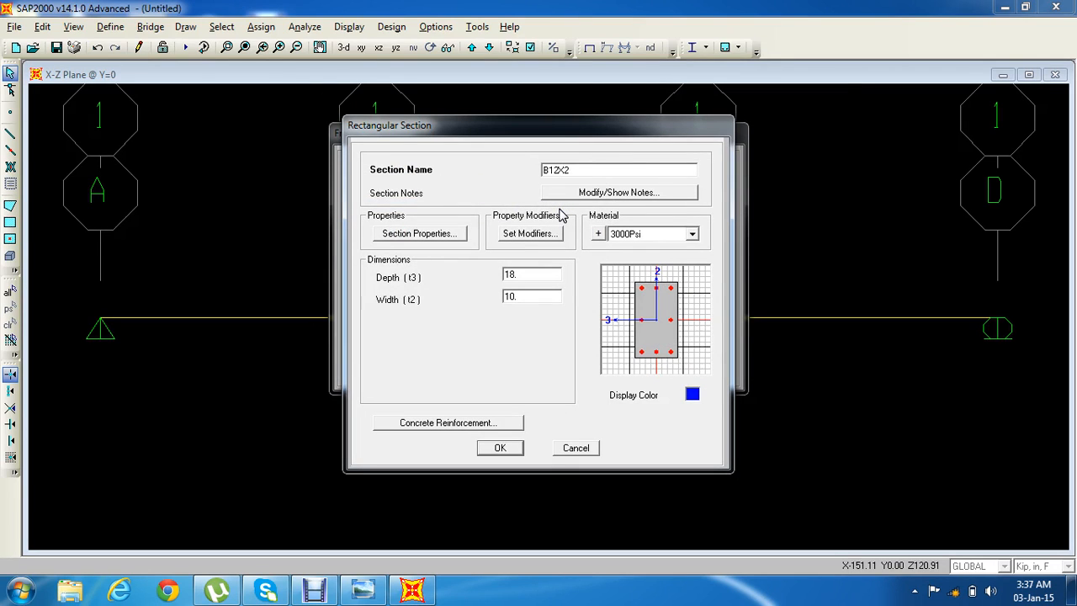
{"action": "double_click", "coordinate": [525, 272]}
{"action": "type", "text": "24"}
{"action": "double_click", "coordinate": [532, 296]}
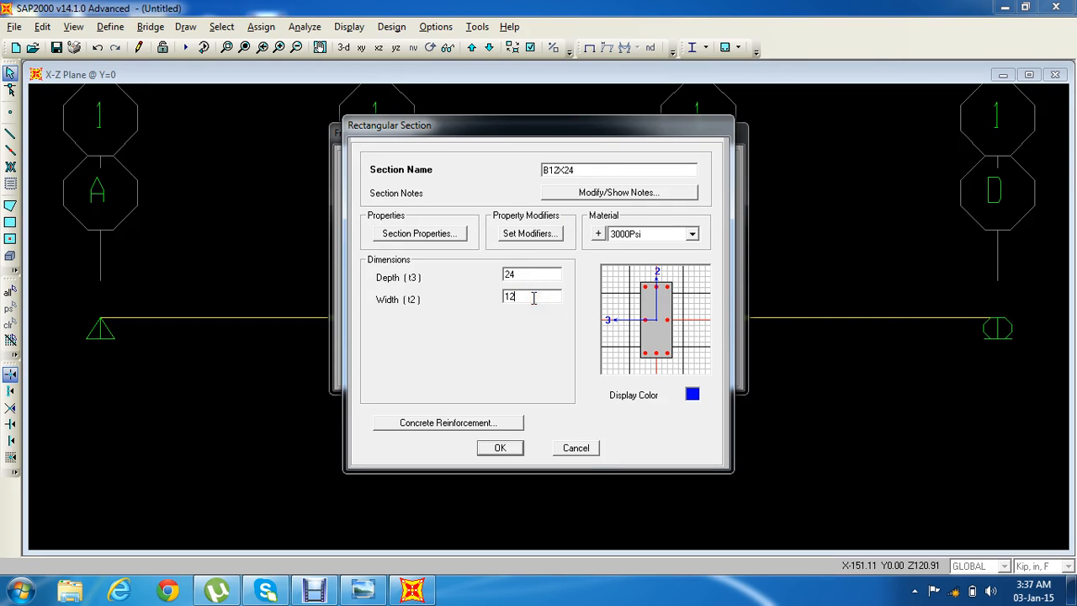
Set the B12X24 section's reinforcement design type to Beam (M3 Design Only) and accept the frame properties.
{"action": "left_click", "coordinate": [470, 425]}
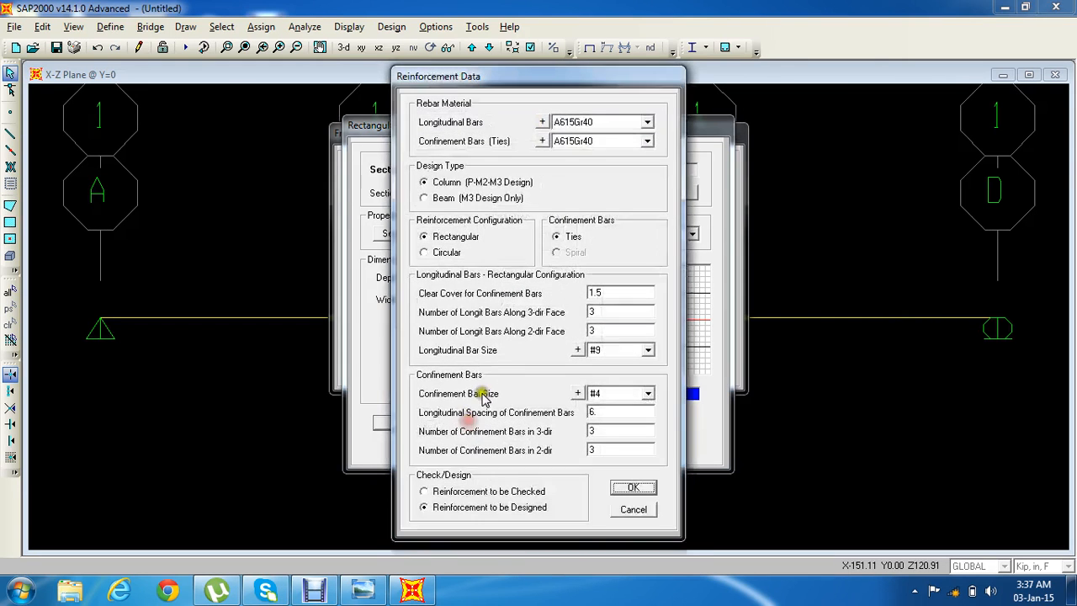
{"action": "left_click", "coordinate": [443, 202]}
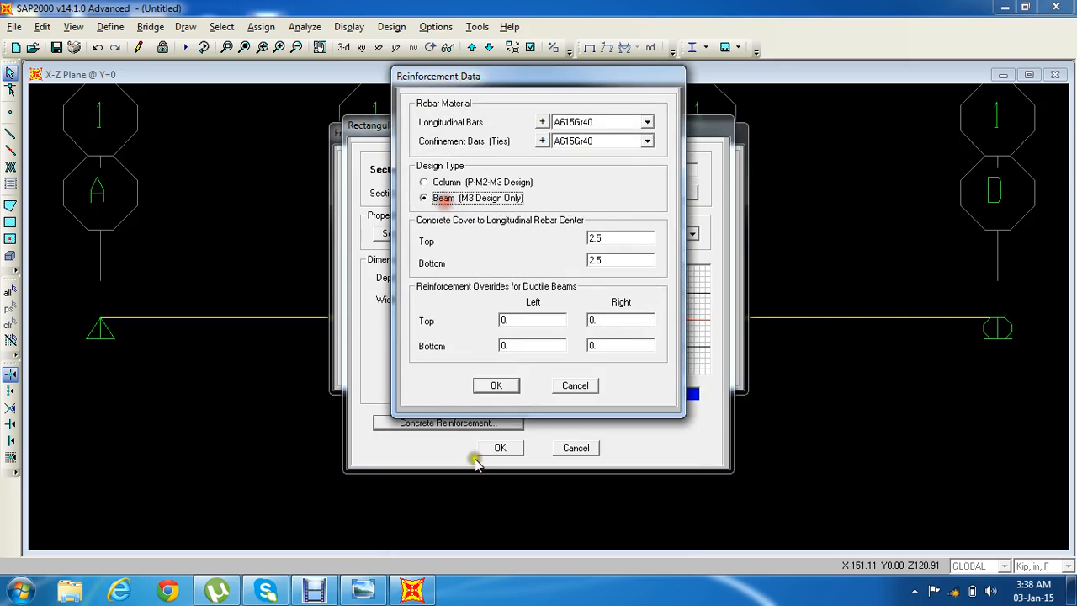
{"action": "left_click", "coordinate": [485, 381]}
{"action": "left_click", "coordinate": [498, 448]}
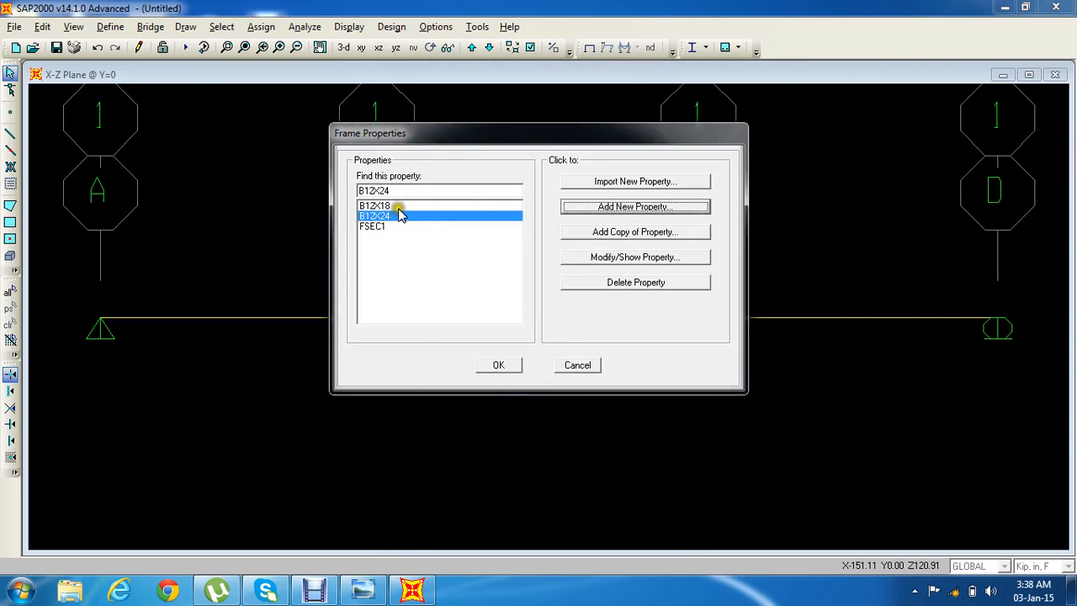
{"action": "left_click", "coordinate": [499, 366]}
Add a load pattern named Live of type LIVE with self weight multiplier 0 and accept the load patterns.
{"action": "left_click", "coordinate": [110, 26]}
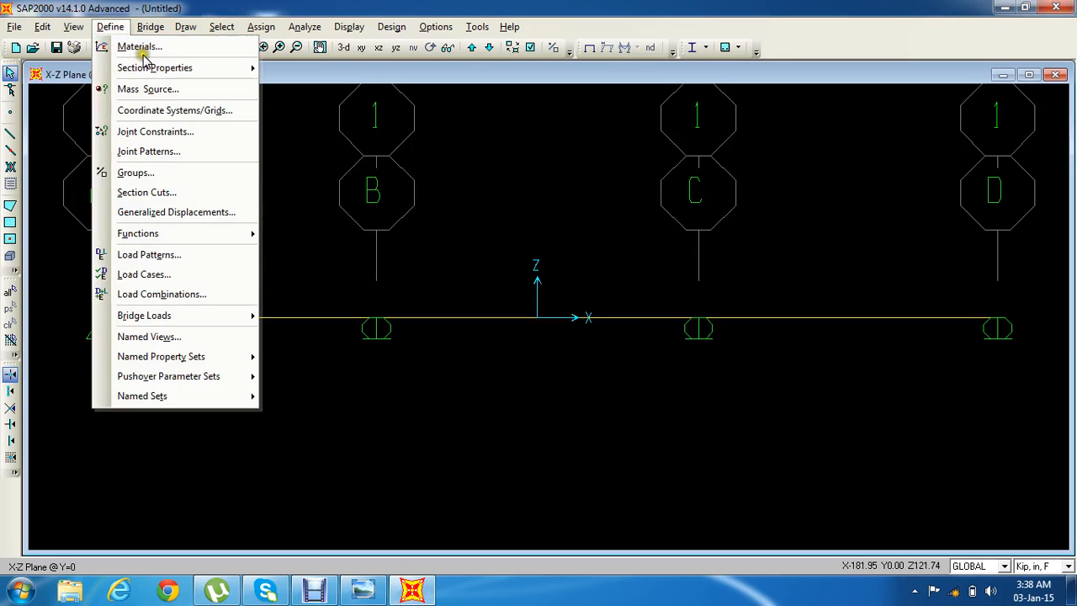
{"action": "left_click", "coordinate": [250, 254]}
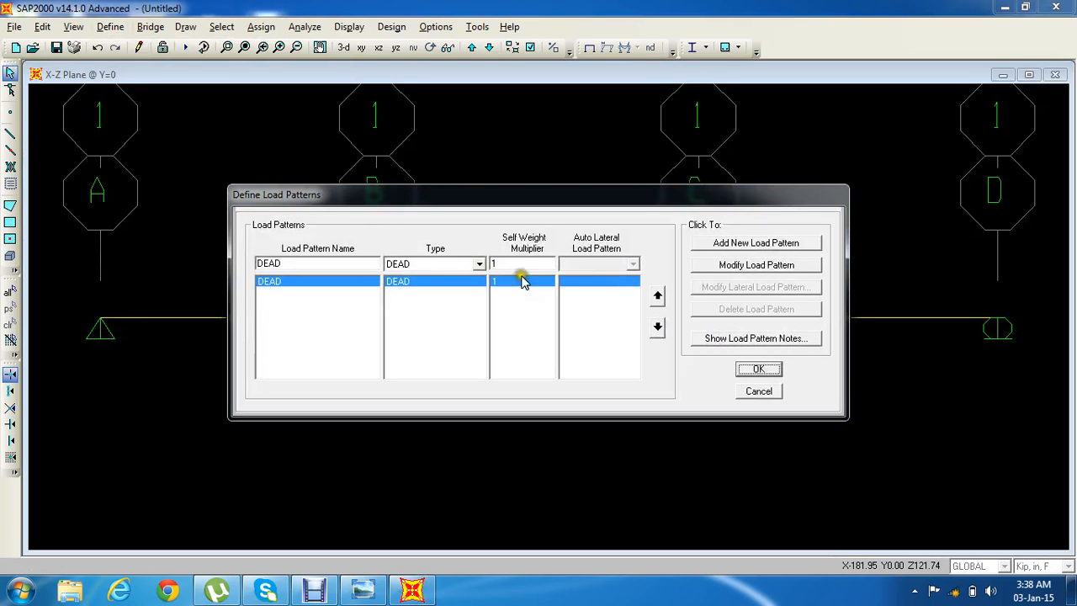
{"action": "double_click", "coordinate": [339, 260]}
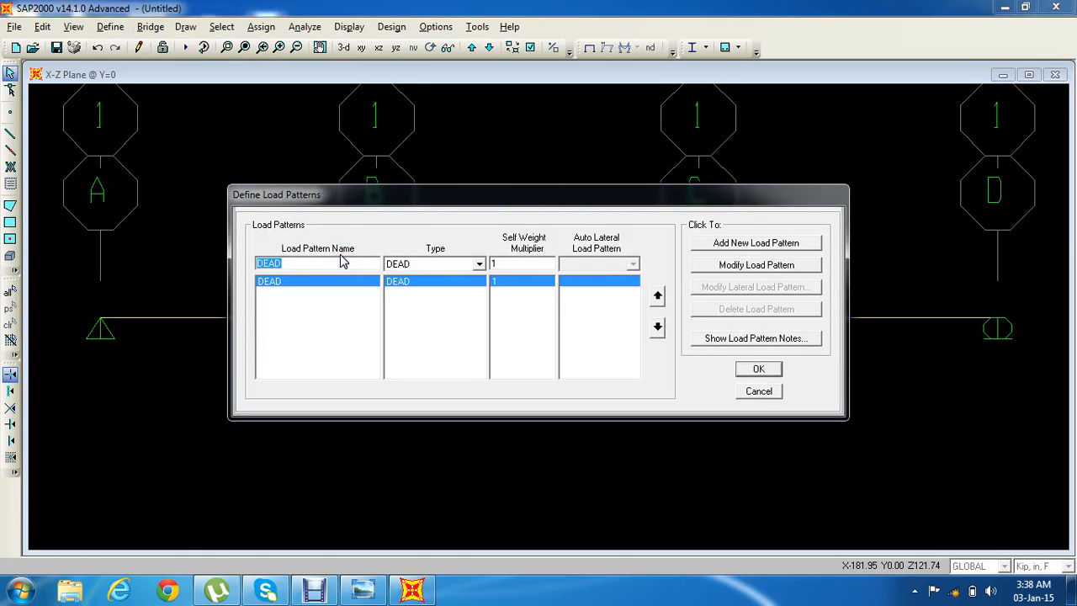
{"action": "type", "text": "Live"}
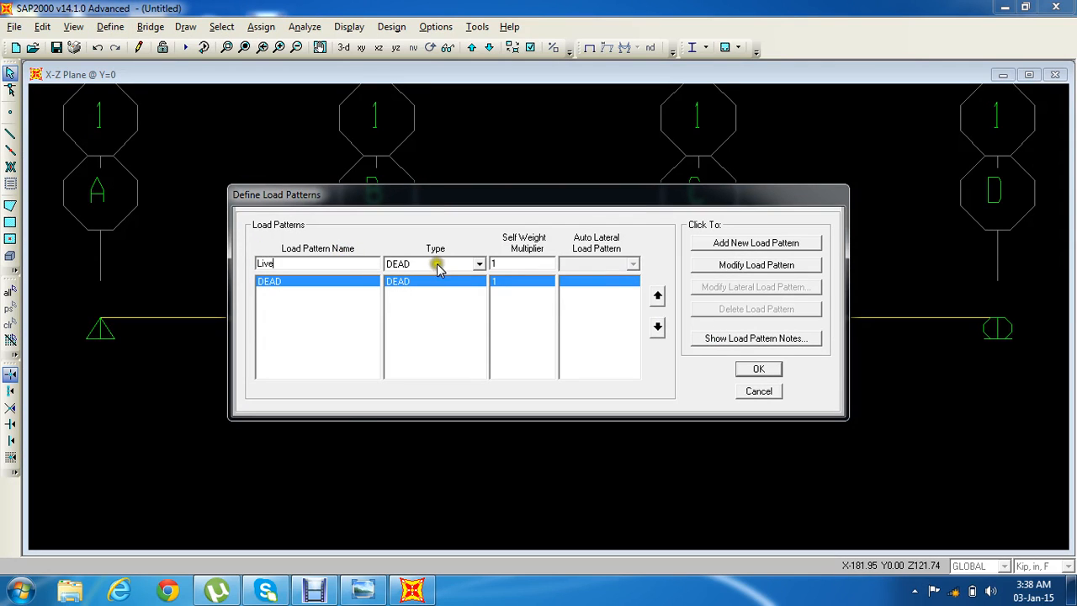
{"action": "left_click", "coordinate": [440, 263]}
{"action": "left_click", "coordinate": [434, 284]}
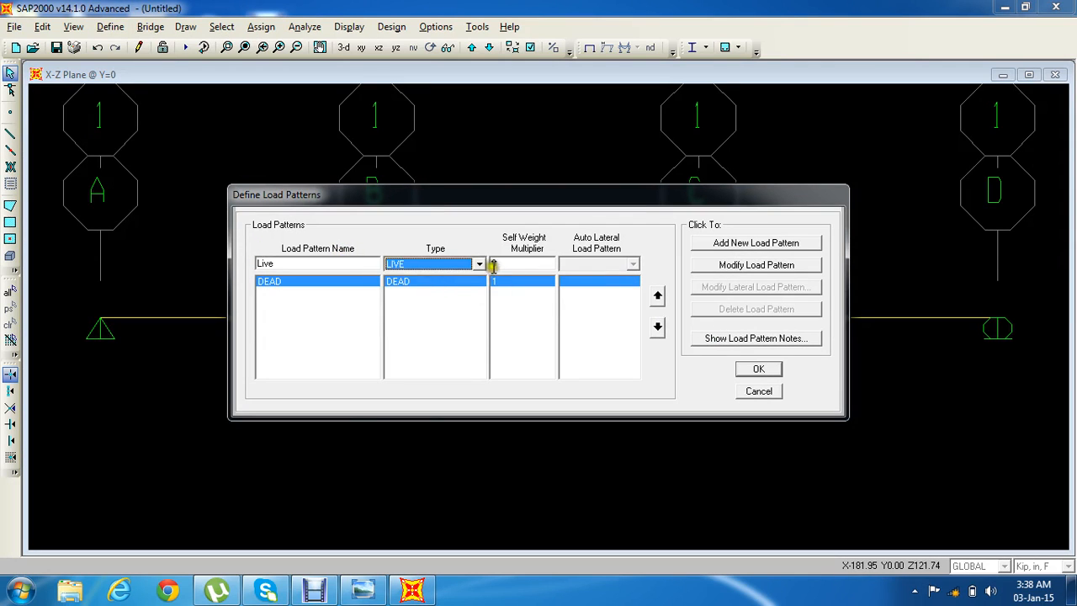
{"action": "left_click", "coordinate": [745, 244]}
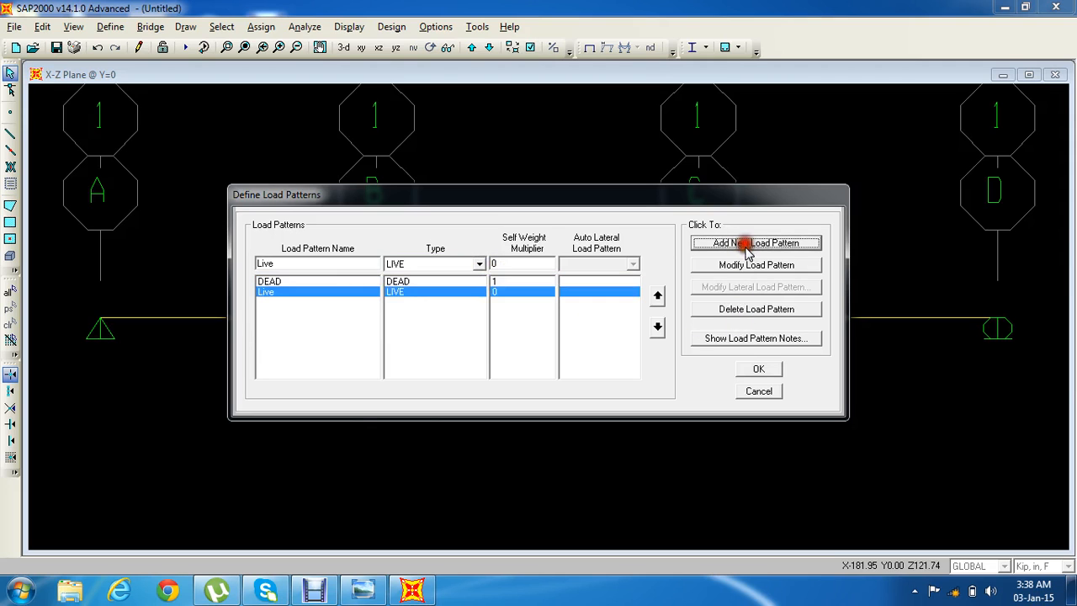
{"action": "left_click", "coordinate": [757, 367]}
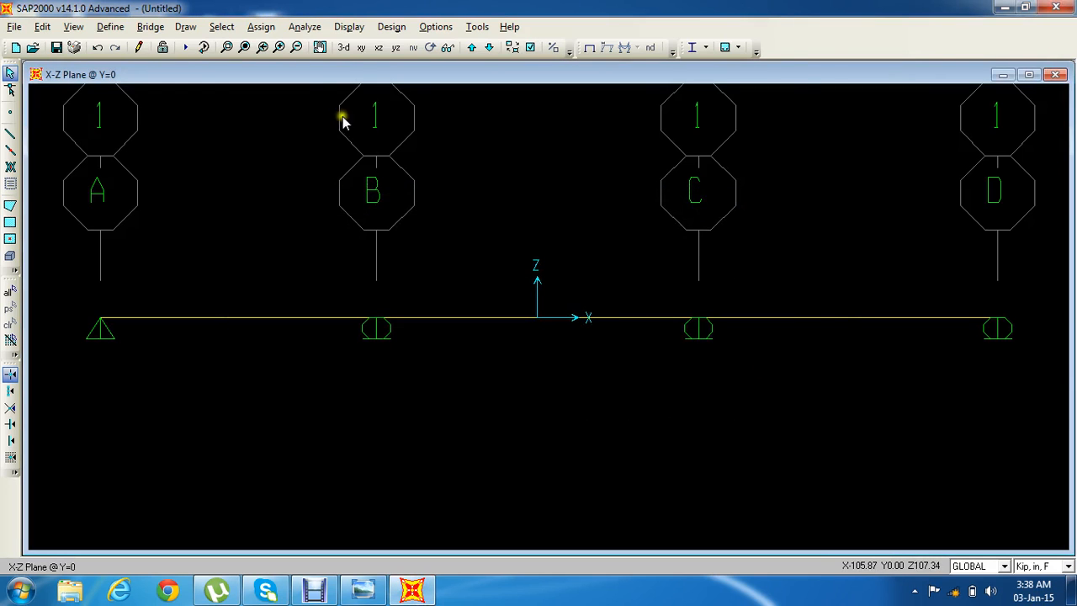
Delete the MODAL load case and accept the load case definitions.
{"action": "left_click", "coordinate": [110, 27]}
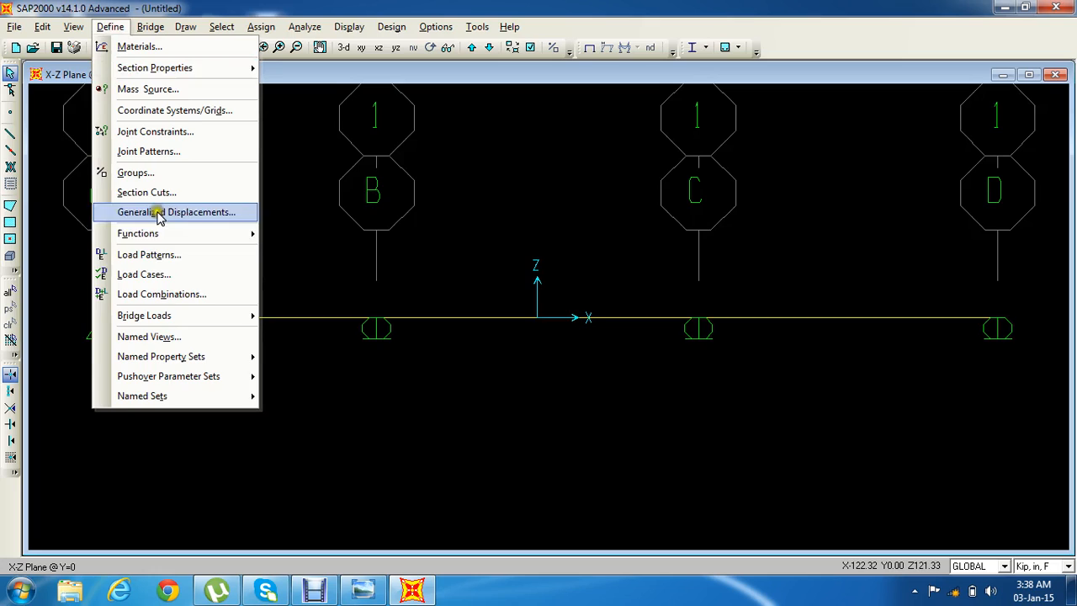
{"action": "left_click", "coordinate": [144, 274]}
{"action": "left_click", "coordinate": [431, 265]}
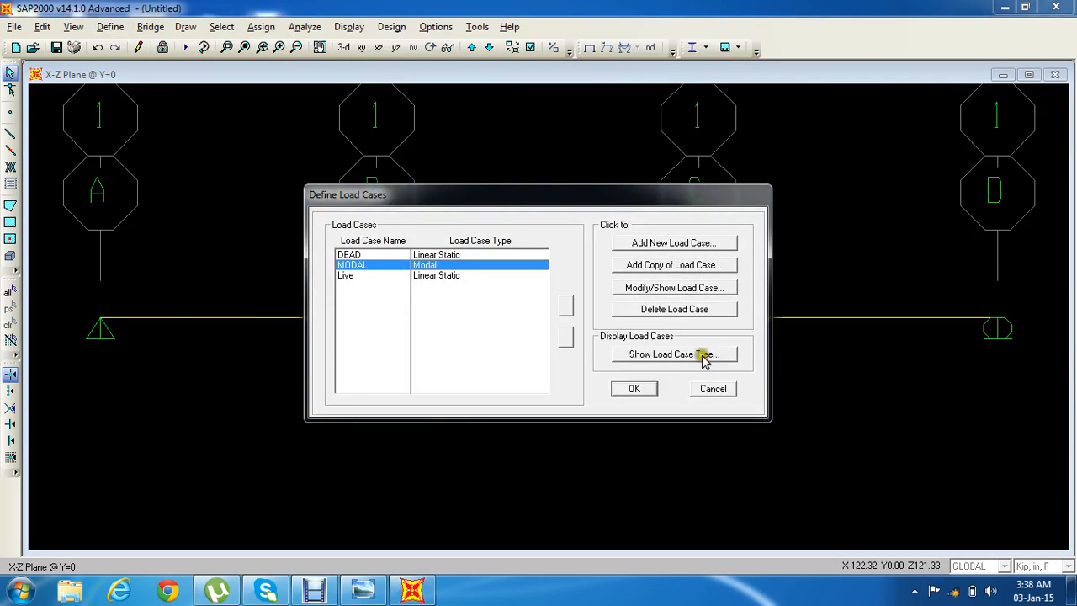
{"action": "left_click", "coordinate": [648, 309]}
{"action": "left_click", "coordinate": [577, 352]}
{"action": "left_click", "coordinate": [635, 388]}
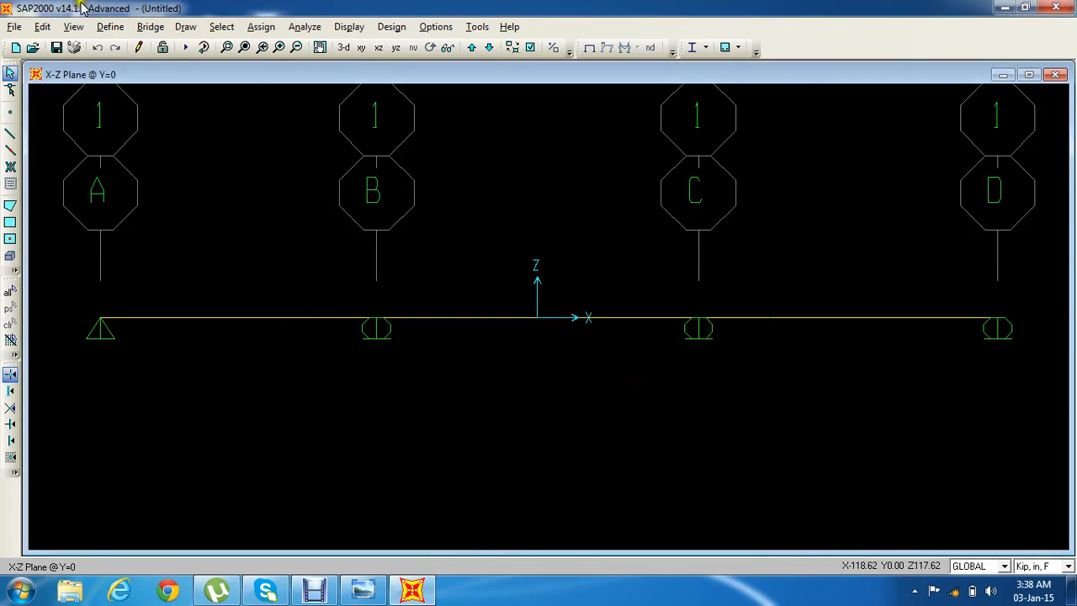
{"action": "left_click", "coordinate": [110, 26]}
{"action": "left_click", "coordinate": [144, 274]}
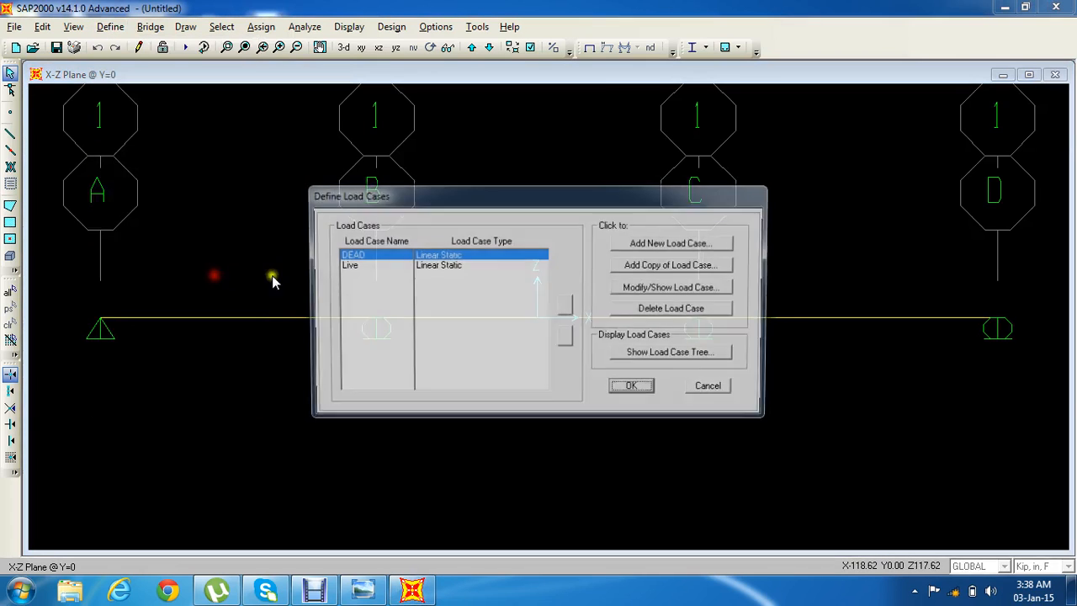
{"action": "left_click", "coordinate": [655, 246]}
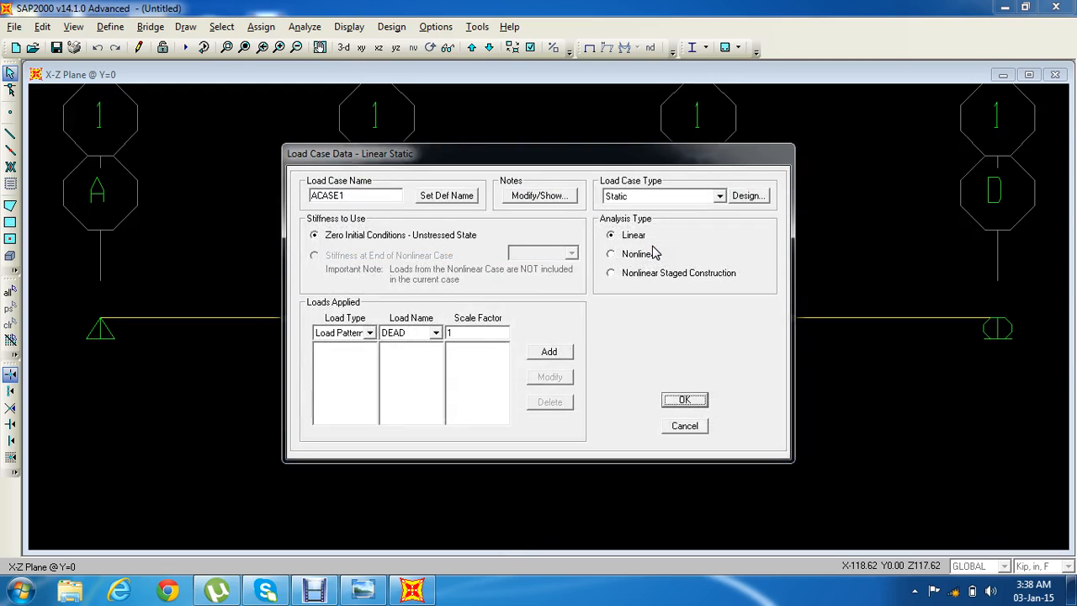
{"action": "key", "text": "Escape"}
{"action": "key", "text": "Escape"}
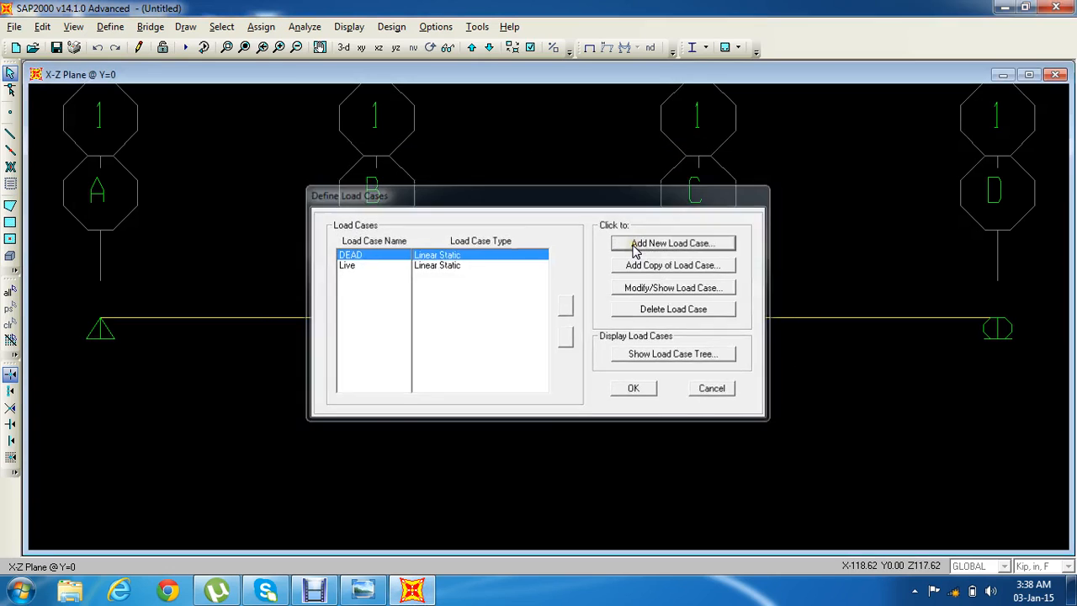
Create a Linear Add load combination named COMB1 and add the DEAD load case with scale factor 1.2.
{"action": "left_click", "coordinate": [99, 27]}
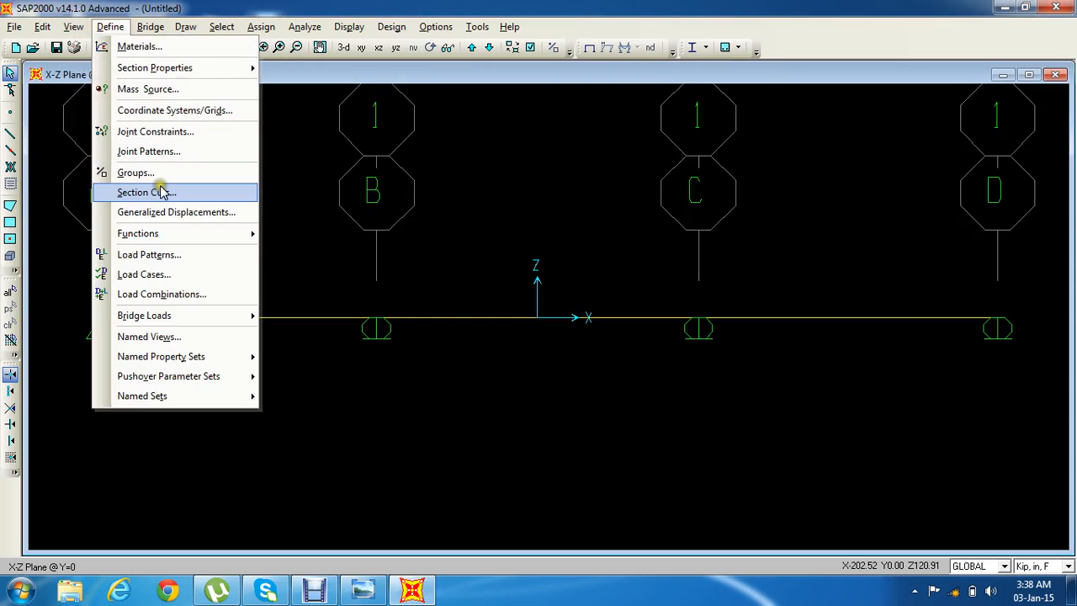
{"action": "left_click", "coordinate": [183, 295]}
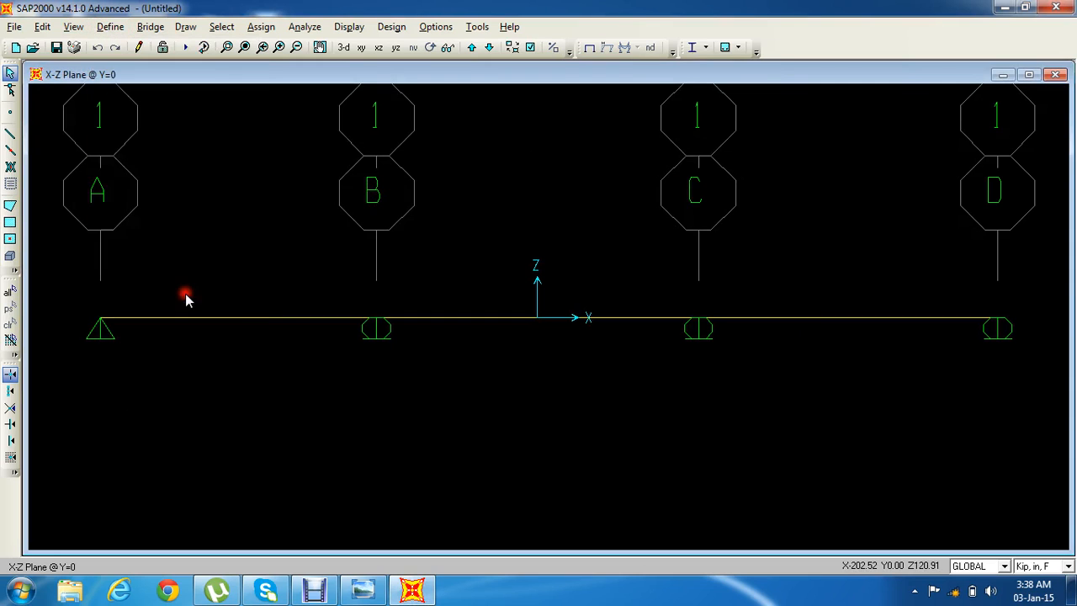
{"action": "left_click", "coordinate": [625, 228]}
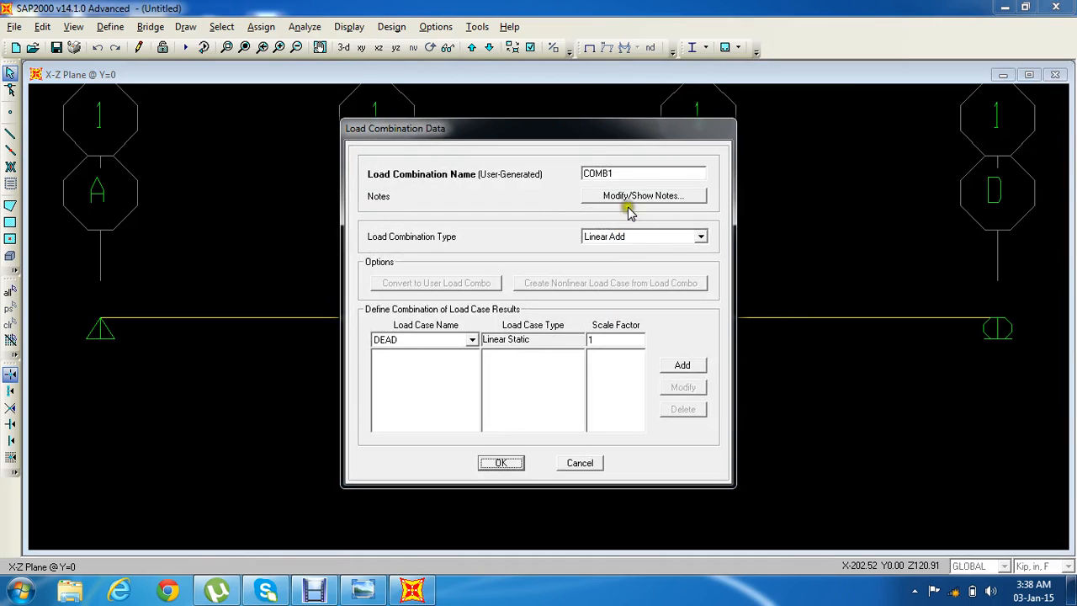
{"action": "left_click", "coordinate": [633, 340]}
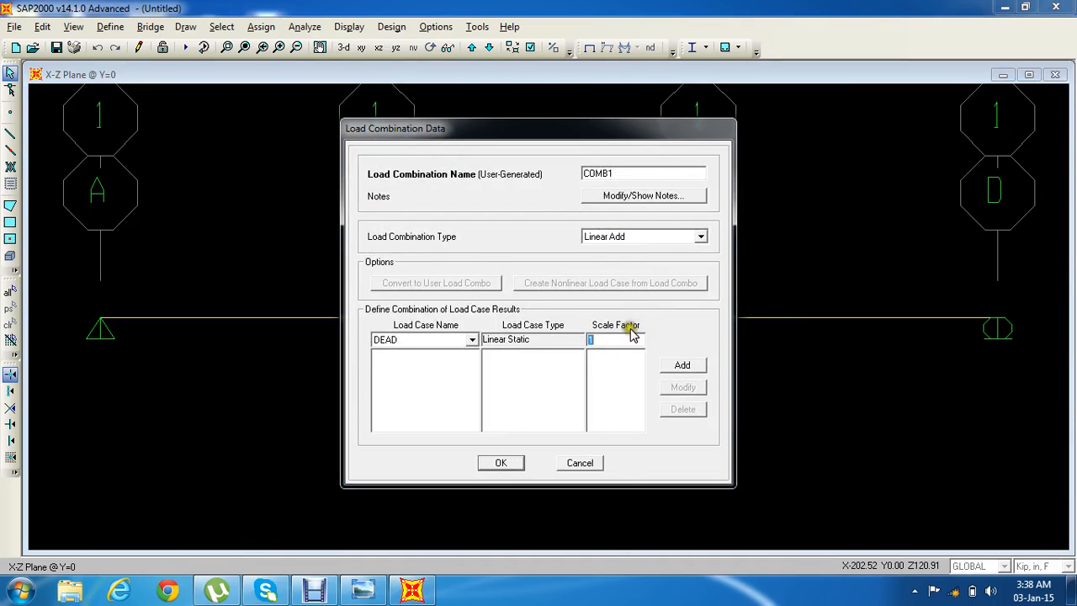
{"action": "left_click", "coordinate": [621, 340]}
{"action": "left_click", "coordinate": [681, 364]}
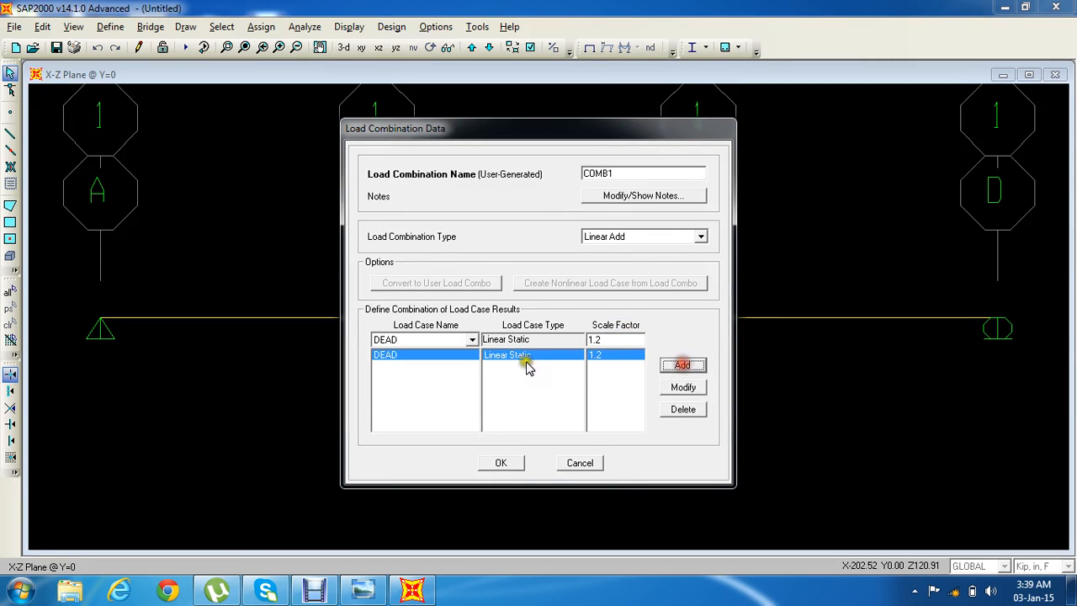
Add the Live load case to COMB1 with scale factor 1.6 and accept the load combinations.
{"action": "left_click", "coordinate": [444, 338]}
{"action": "left_click", "coordinate": [428, 365]}
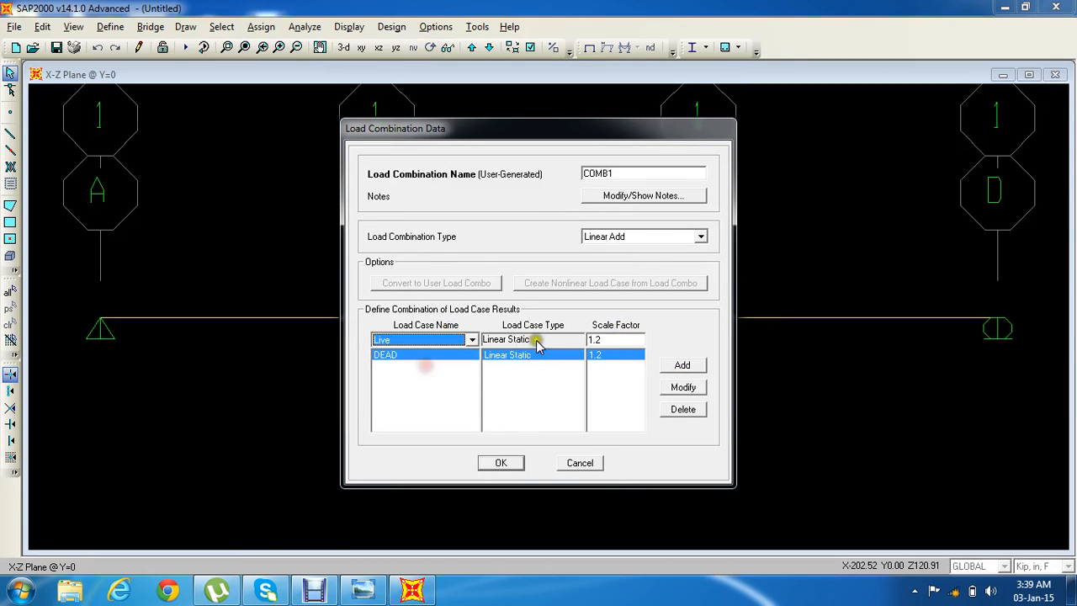
{"action": "left_click", "coordinate": [607, 340]}
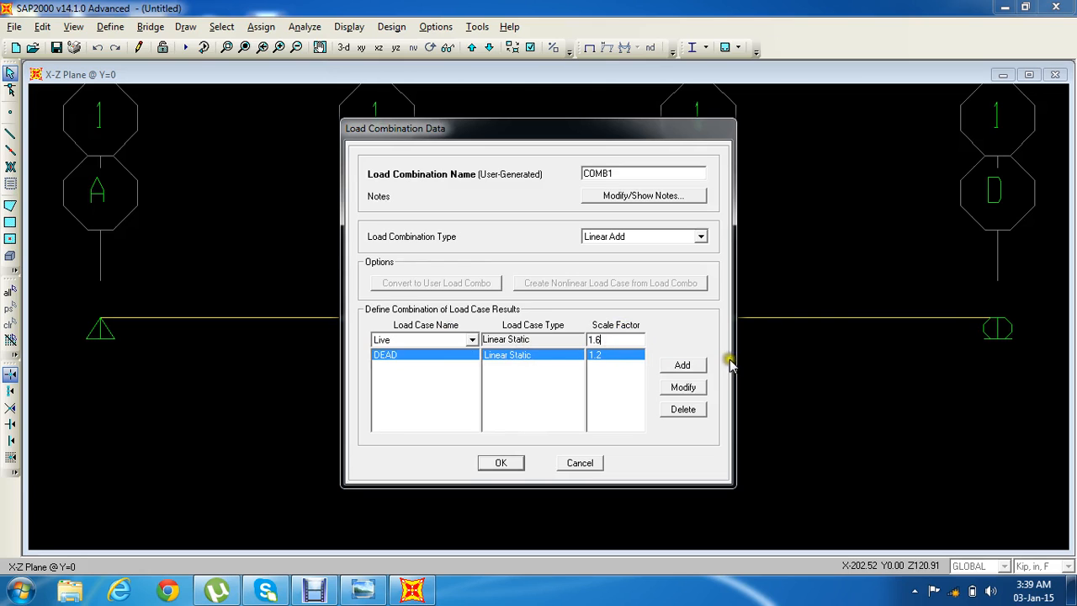
{"action": "left_click", "coordinate": [688, 365]}
{"action": "left_click", "coordinate": [502, 462]}
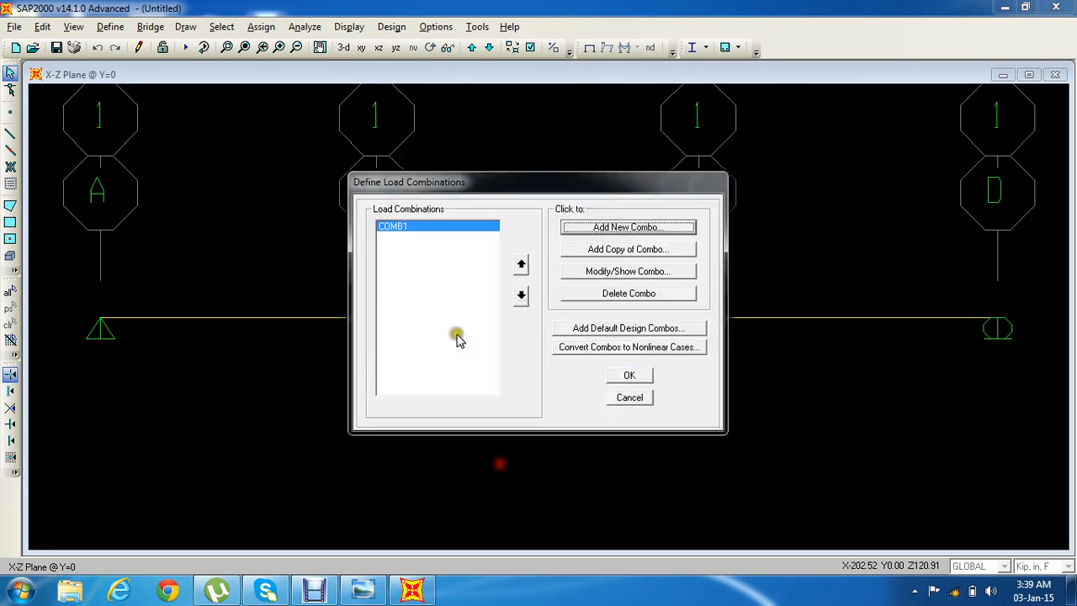
{"action": "left_click", "coordinate": [630, 374]}
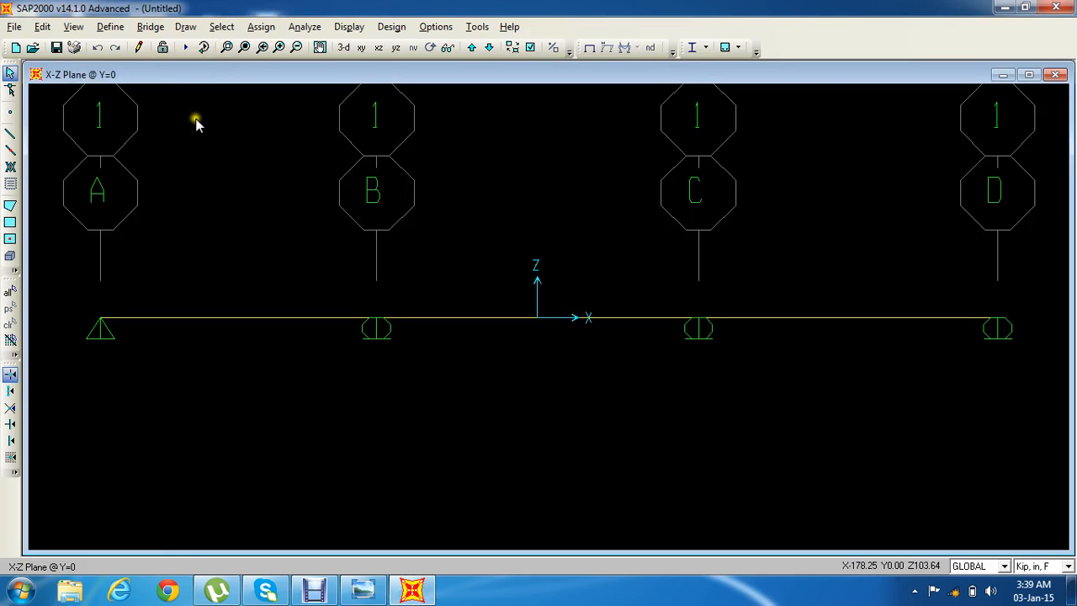
{"action": "left_click", "coordinate": [110, 27]}
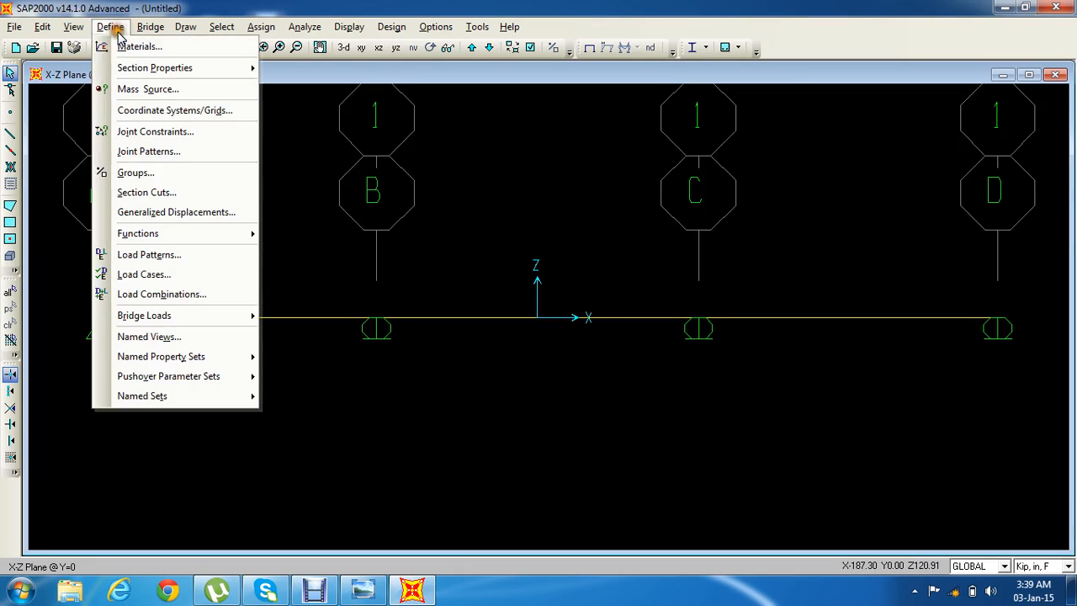
{"action": "mouse_move", "coordinate": [185, 27]}
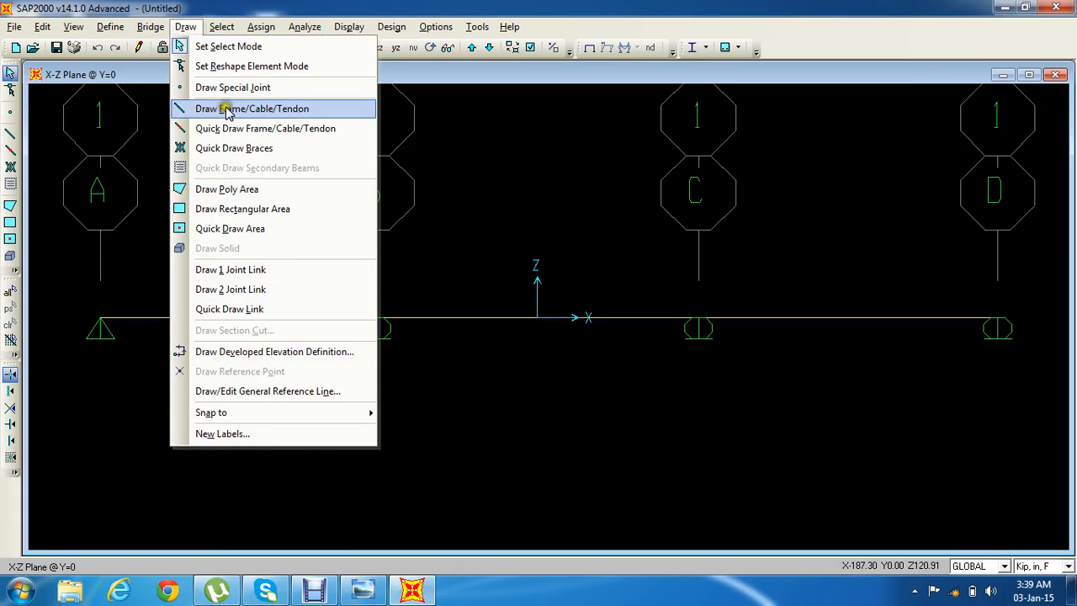
{"action": "mouse_move", "coordinate": [261, 28]}
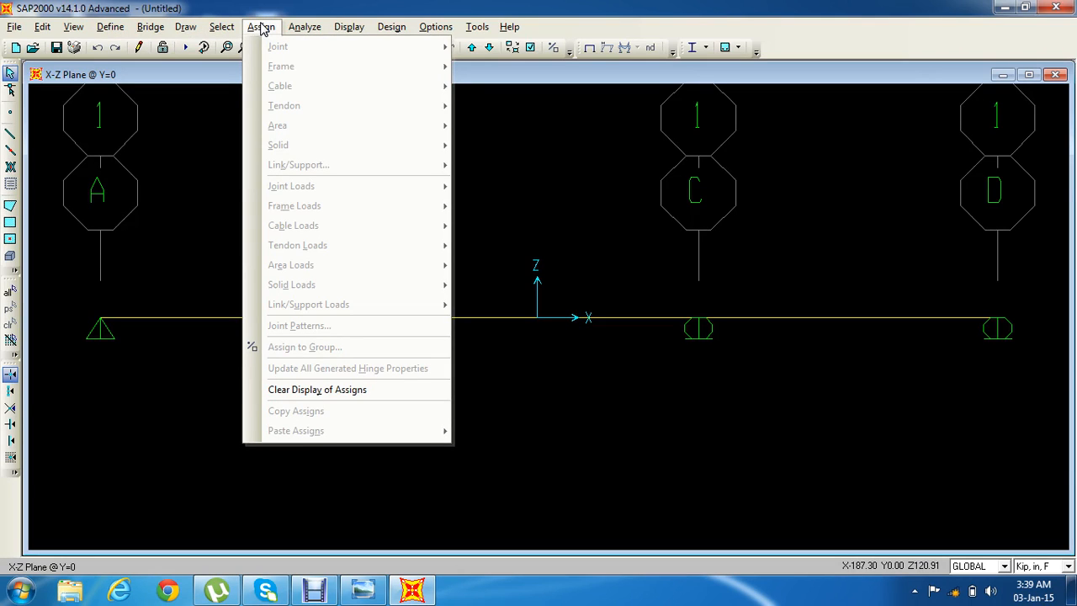
{"action": "left_click", "coordinate": [204, 145]}
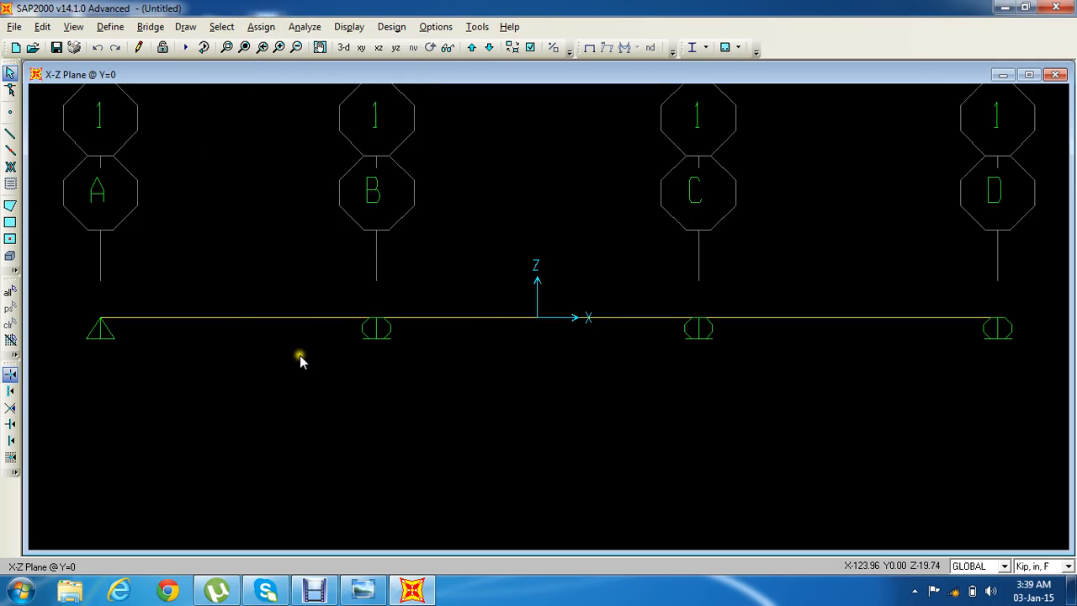
Assign the B12X18 frame section to the two beam spans between grids A and C.
{"action": "left_click_drag", "start_coordinate": [300, 354], "coordinate": [245, 280]}
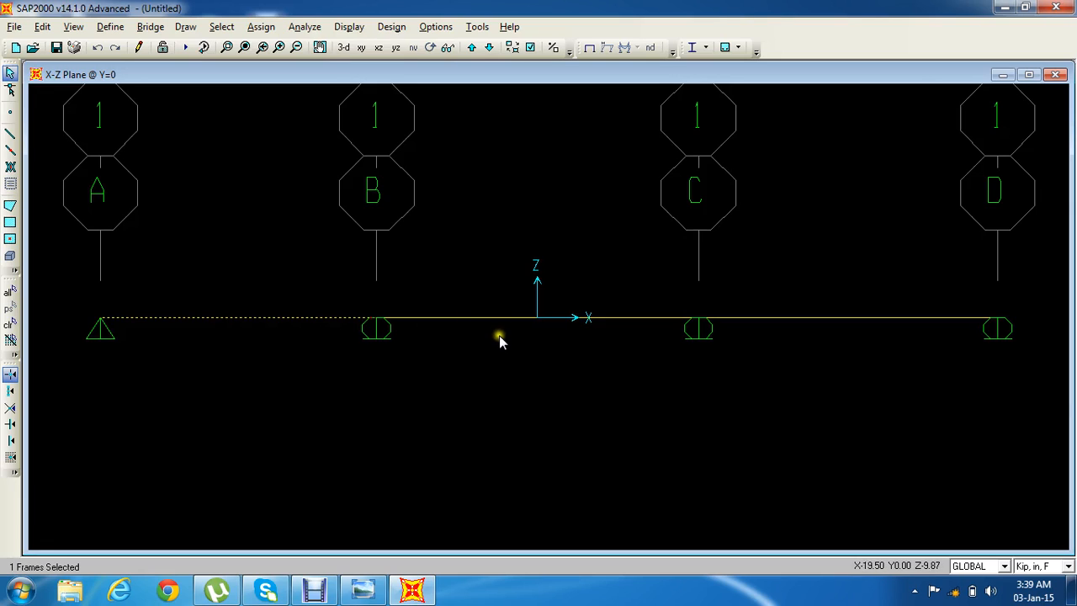
{"action": "left_click_drag", "start_coordinate": [500, 337], "coordinate": [471, 289]}
{"action": "left_click", "coordinate": [261, 25]}
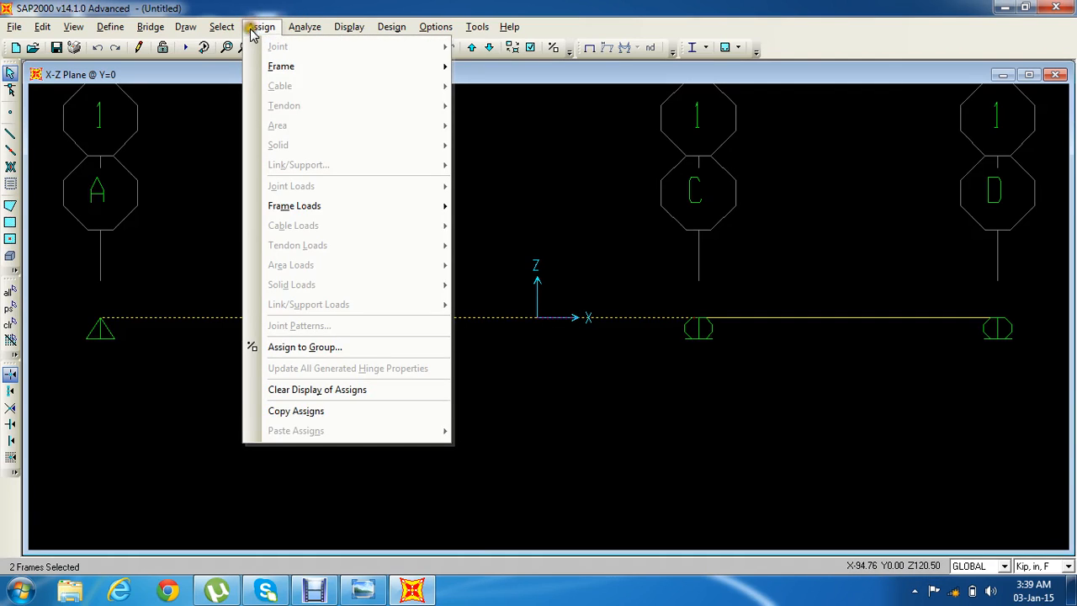
{"action": "mouse_move", "coordinate": [334, 68]}
{"action": "left_click", "coordinate": [526, 67]}
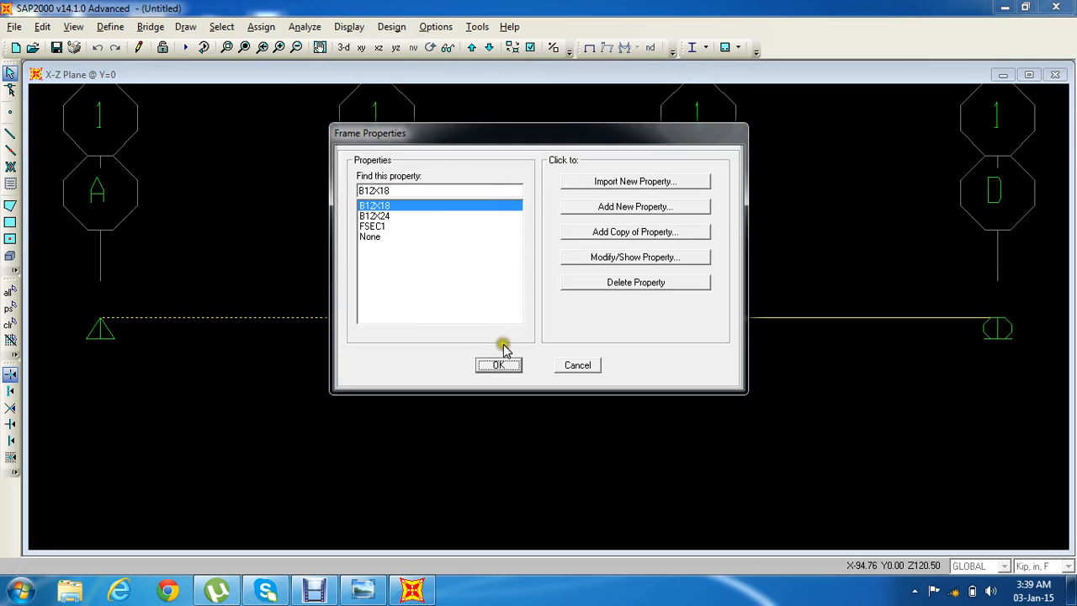
{"action": "left_click", "coordinate": [510, 367]}
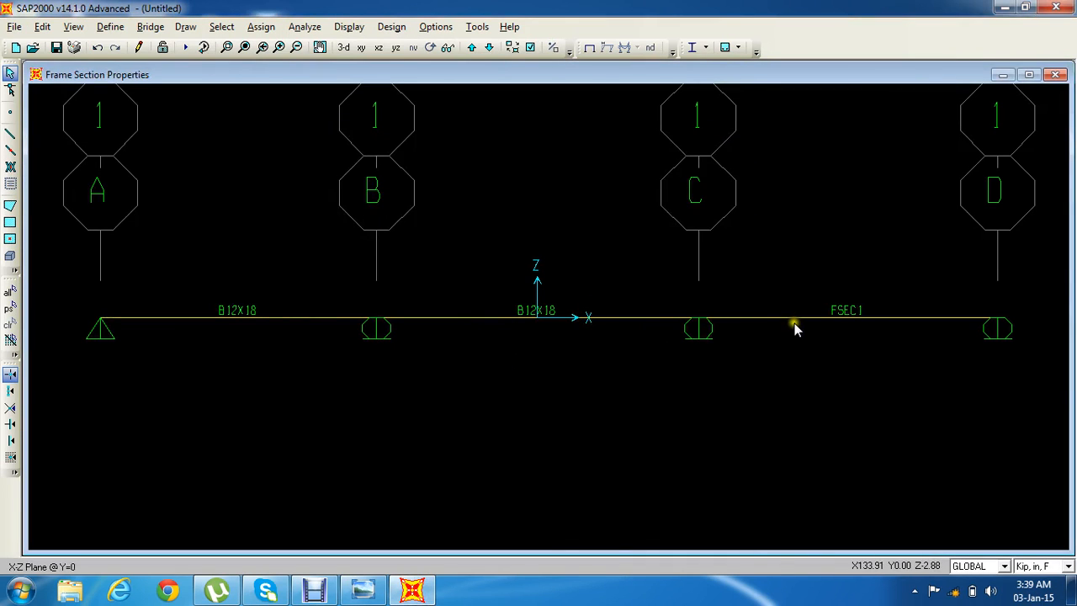
Assign the B12X24 frame section to the beam span between grids C and D.
{"action": "left_click", "coordinate": [794, 323]}
{"action": "left_click", "coordinate": [261, 26]}
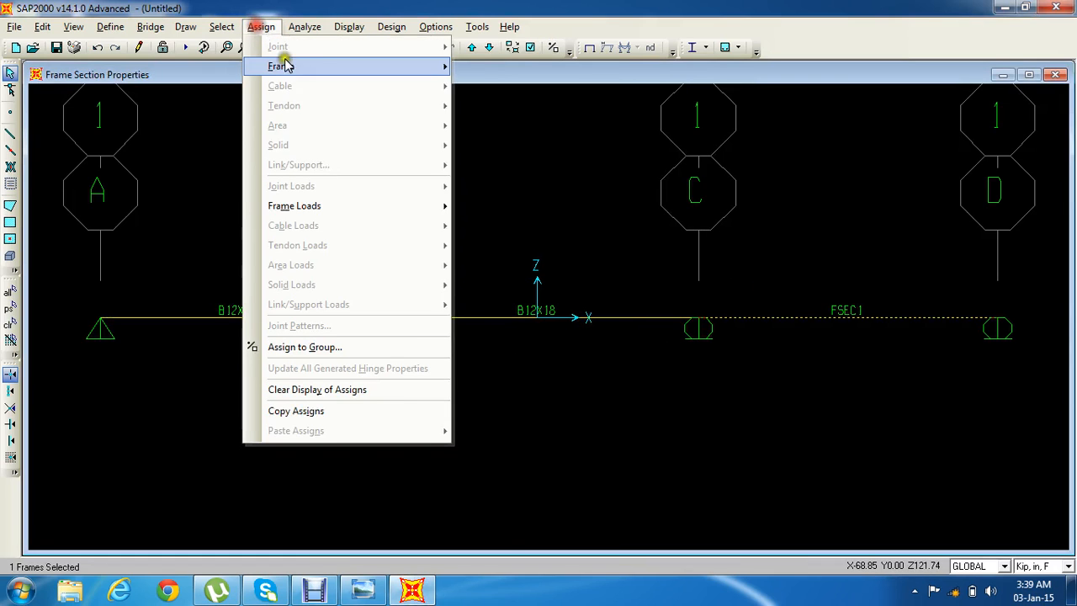
{"action": "mouse_move", "coordinate": [429, 67]}
{"action": "left_click", "coordinate": [546, 67]}
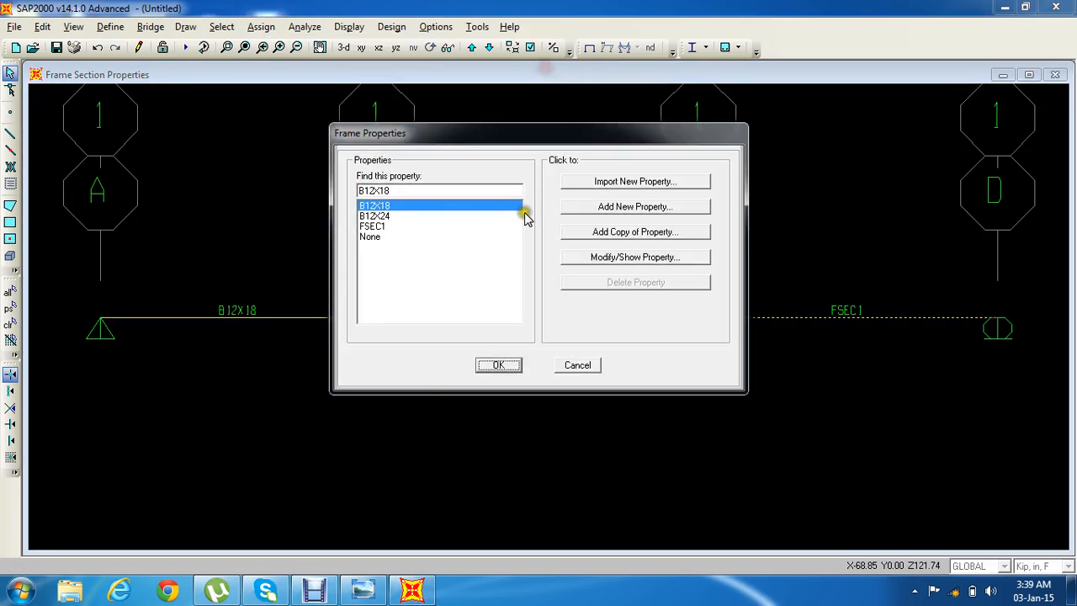
{"action": "left_click", "coordinate": [374, 215]}
{"action": "left_click", "coordinate": [505, 364]}
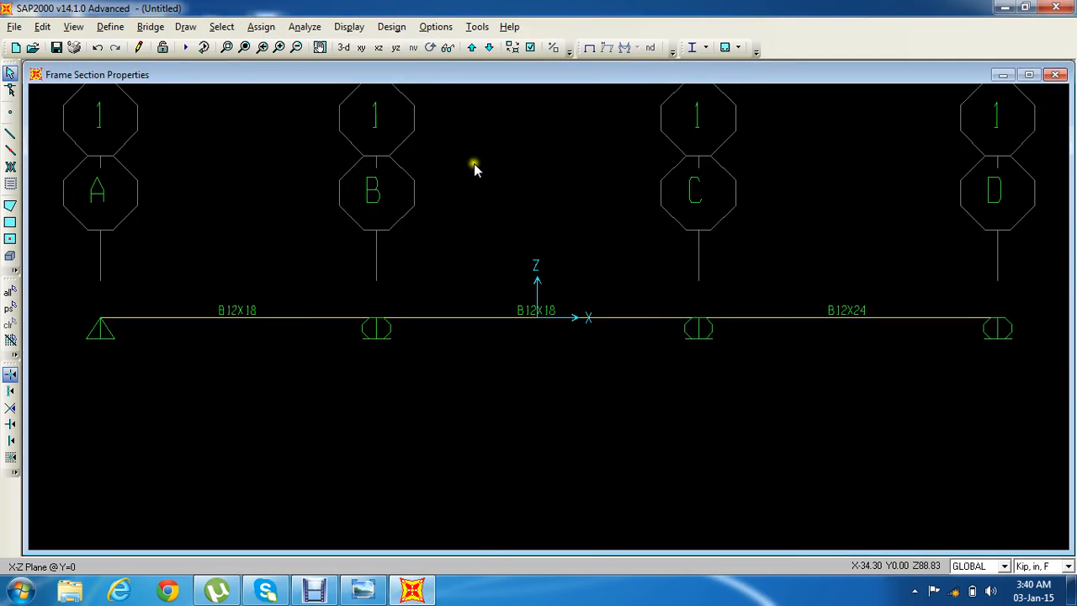
Select the beam span between grids A and B for a frame load assignment.
{"action": "left_click", "coordinate": [263, 26]}
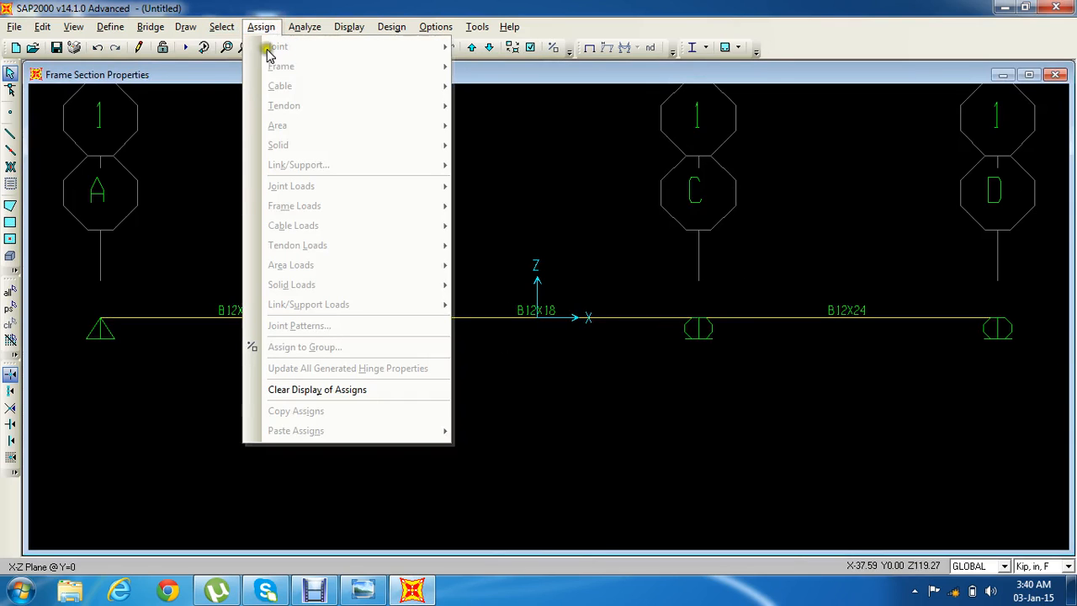
{"action": "left_click", "coordinate": [185, 395]}
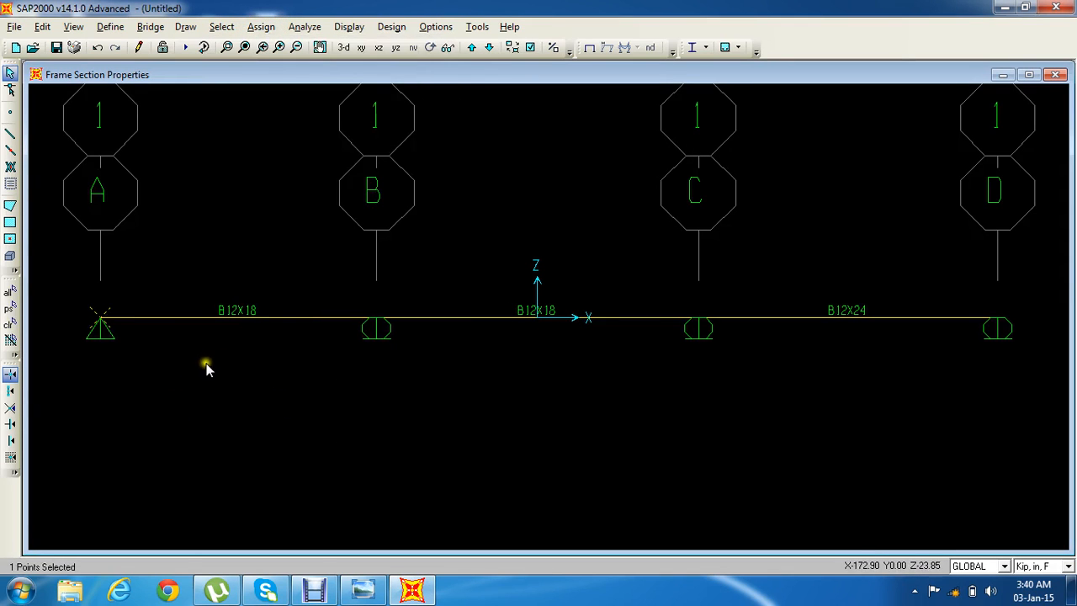
{"action": "left_click", "coordinate": [192, 318]}
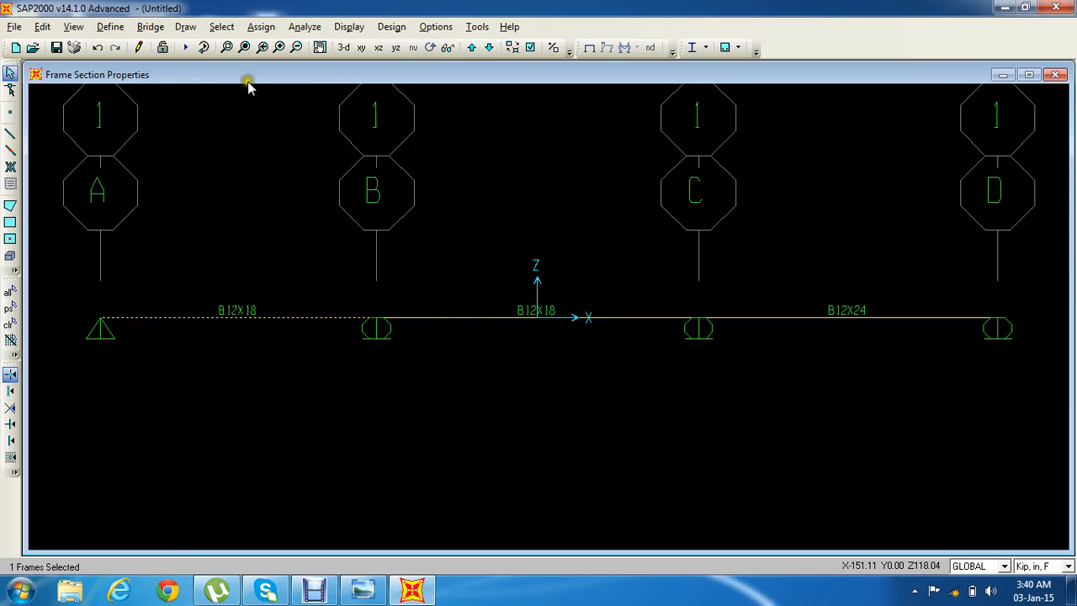
{"action": "left_click", "coordinate": [261, 26]}
{"action": "mouse_move", "coordinate": [345, 215]}
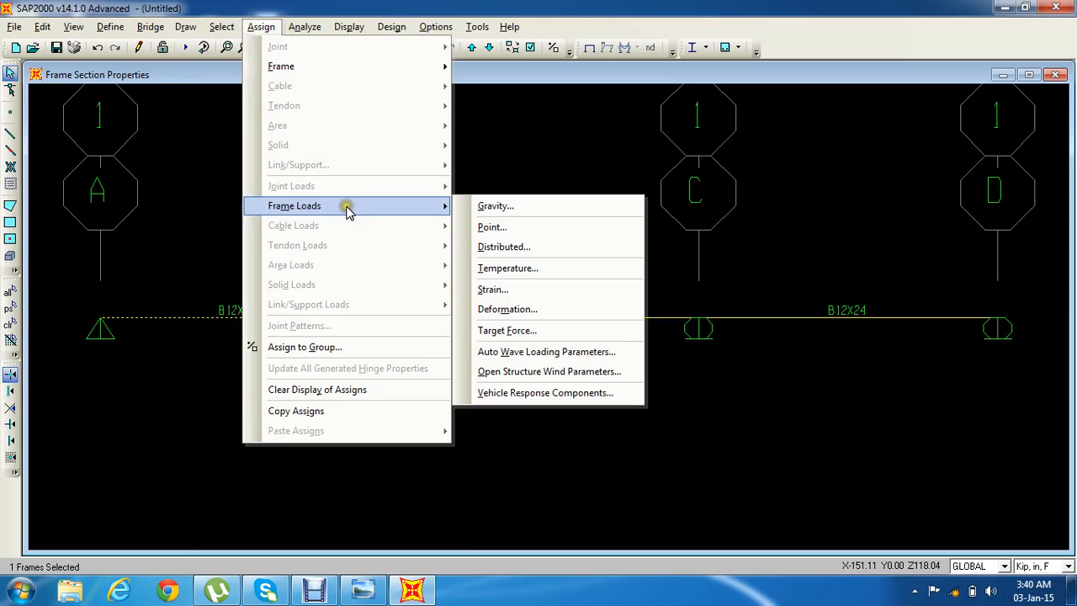
Check the span loads in the beam sketch and set the model units to Kip, ft, F.
{"action": "left_click", "coordinate": [362, 590]}
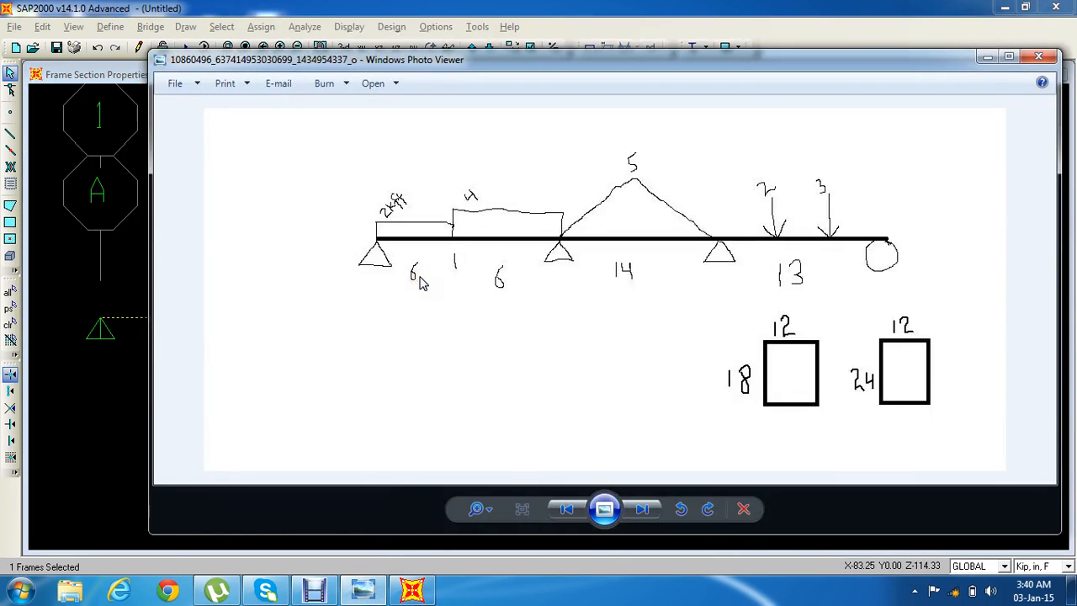
{"action": "left_click", "coordinate": [404, 252]}
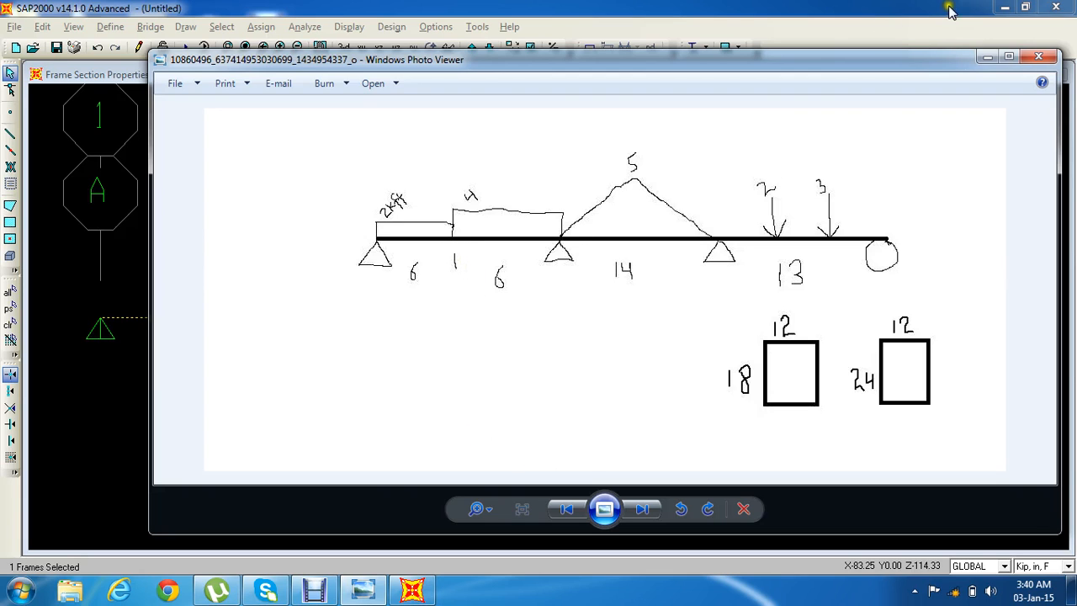
{"action": "left_click", "coordinate": [1038, 58]}
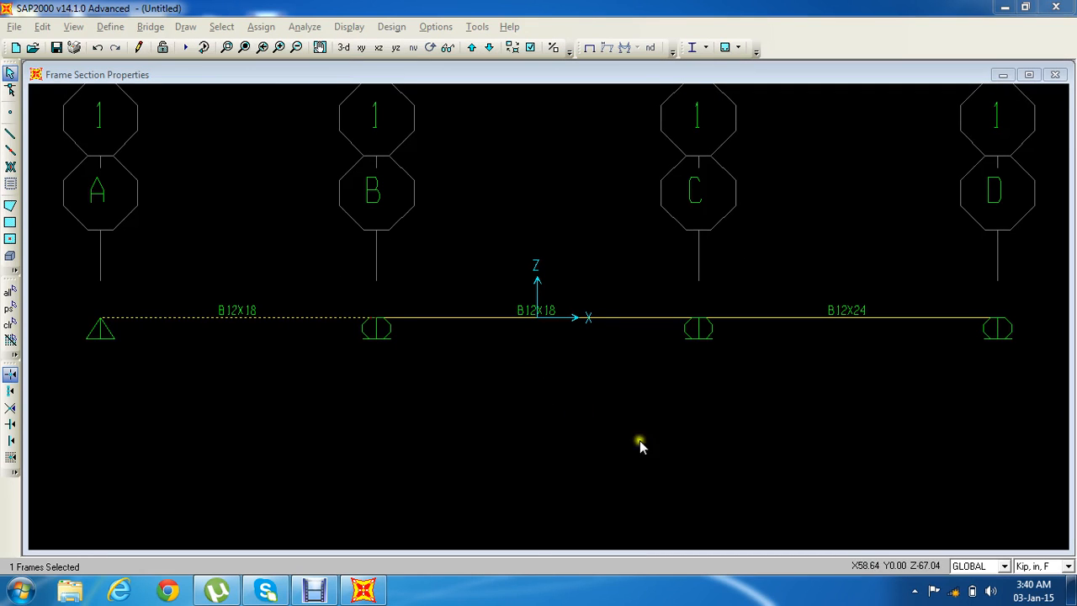
{"action": "left_click", "coordinate": [1025, 573]}
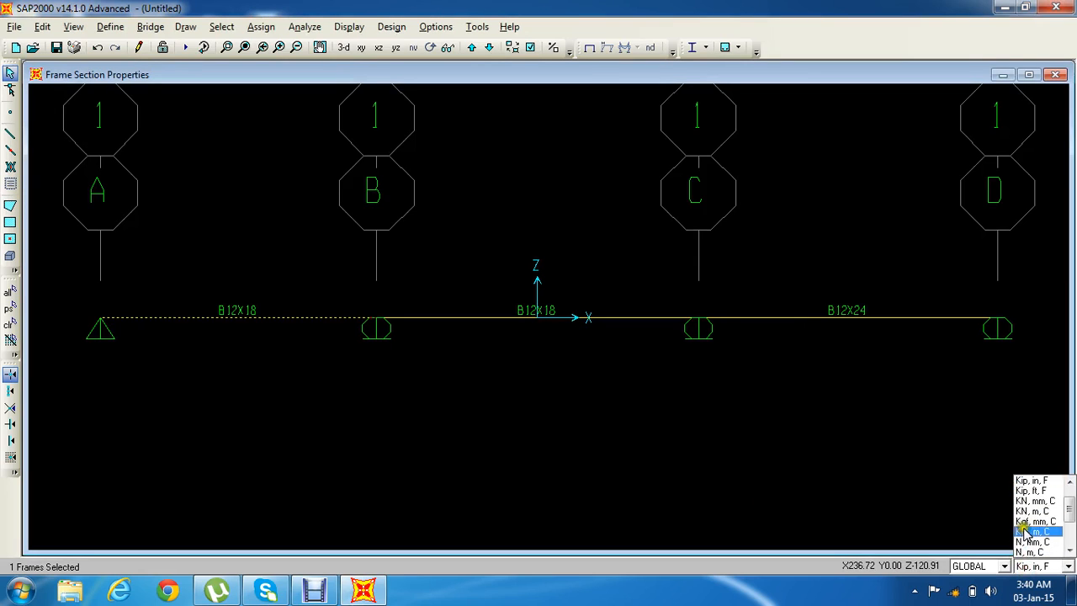
{"action": "left_click", "coordinate": [1024, 492]}
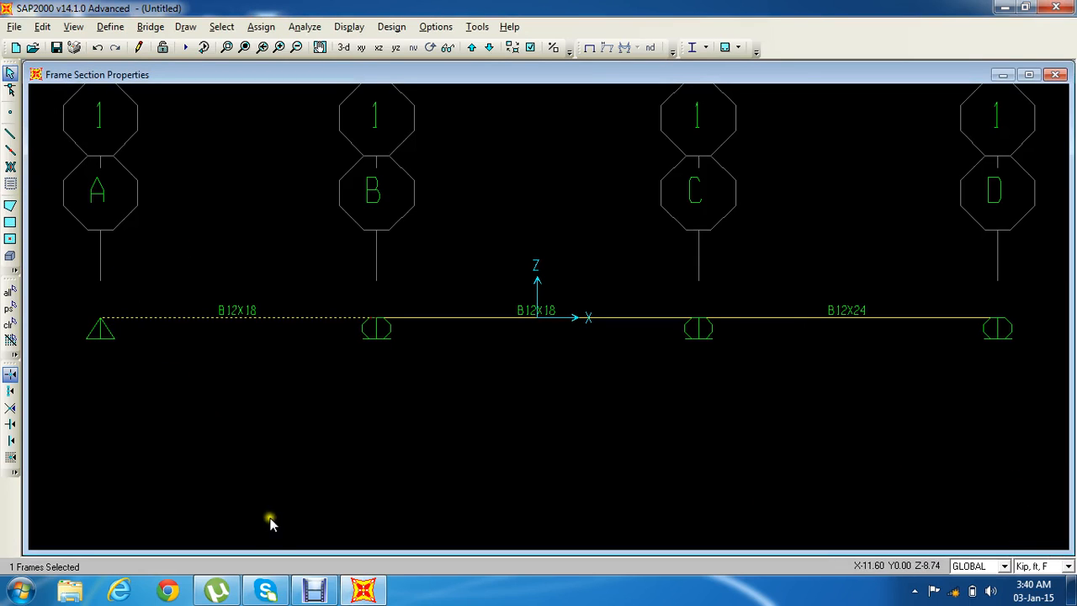
{"action": "left_click", "coordinate": [1003, 7]}
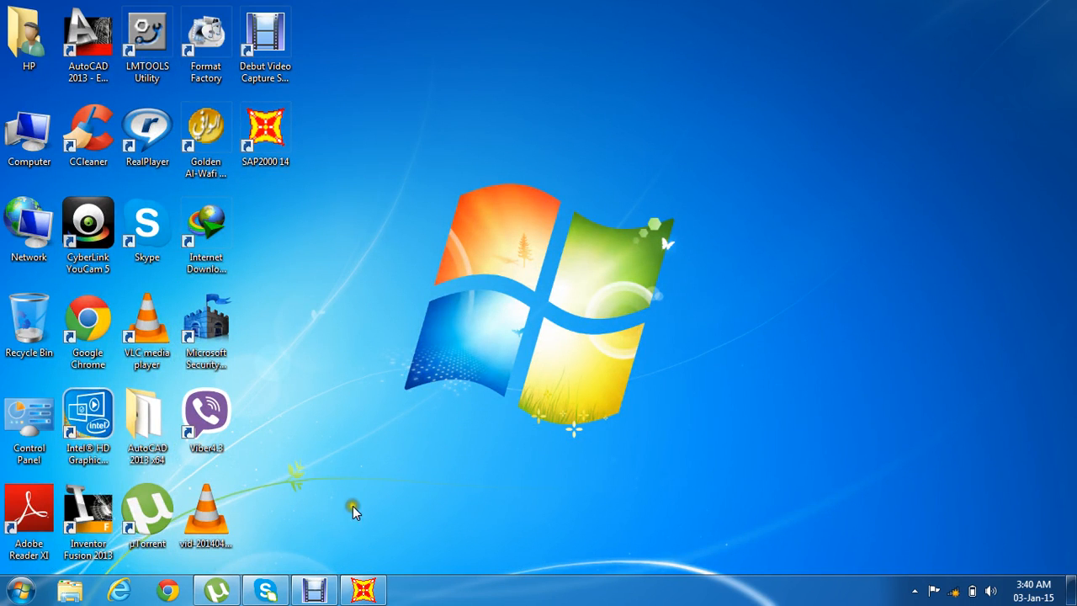
{"action": "left_click", "coordinate": [315, 591]}
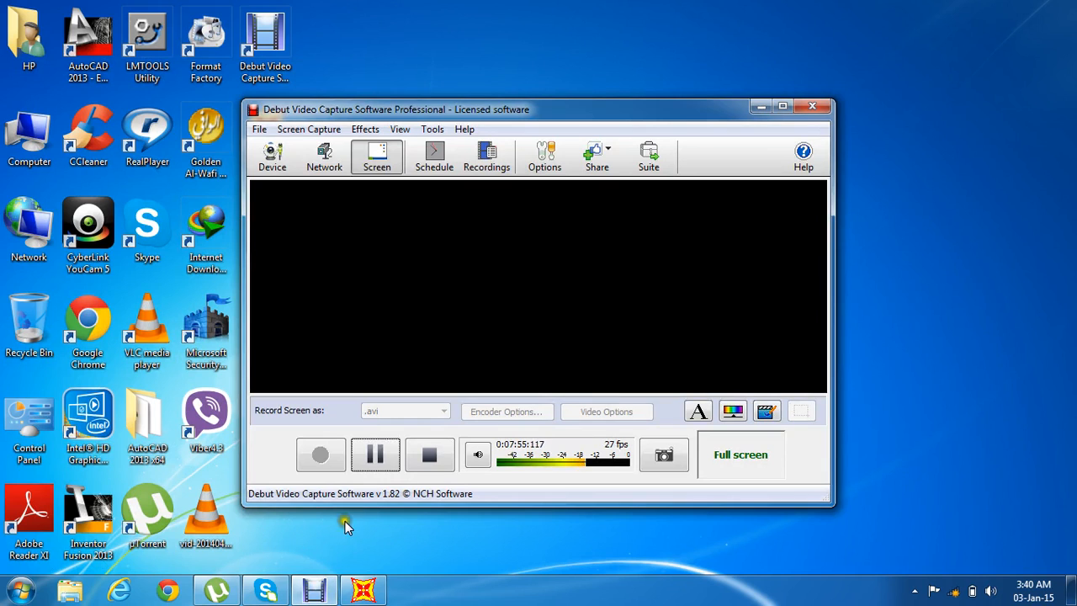
{"action": "left_click", "coordinate": [364, 591]}
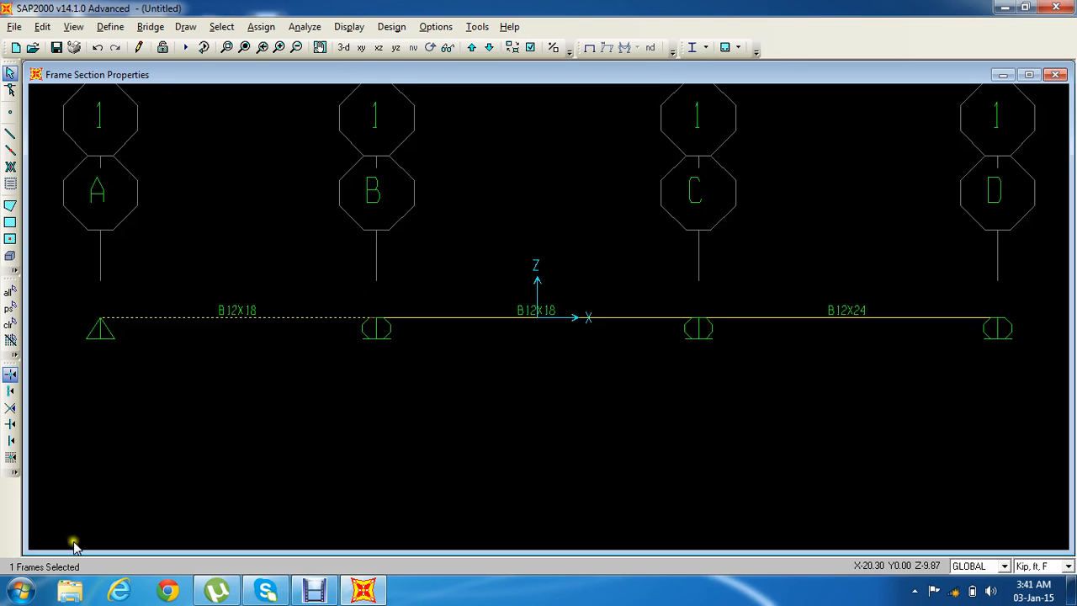
Open the beam sketch image from the Downloads folder, check the loads on the spans and return to SAP2000.
{"action": "left_click", "coordinate": [22, 591]}
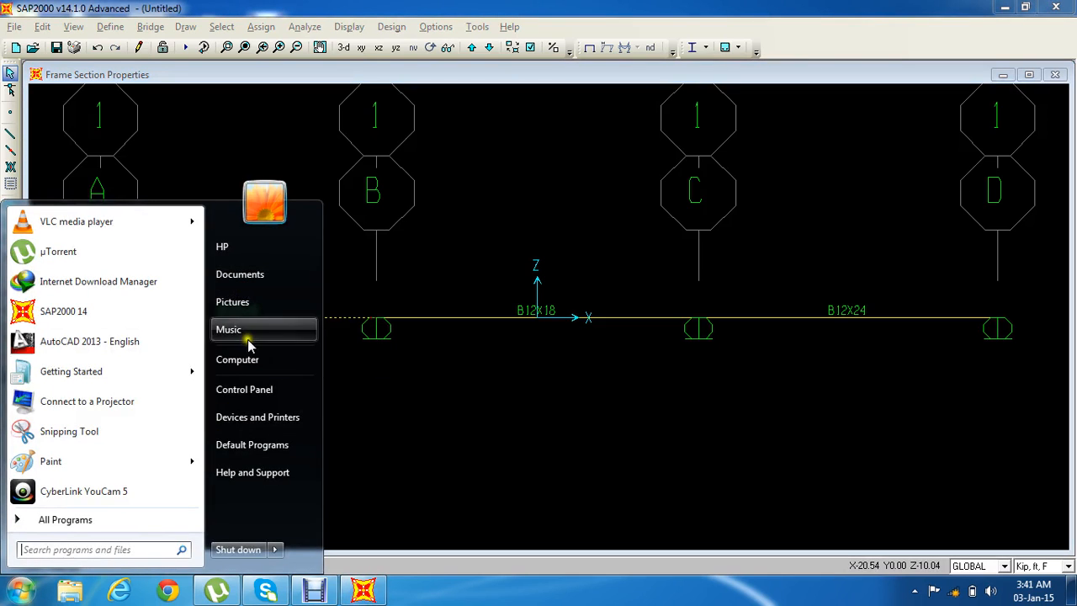
{"action": "left_click", "coordinate": [252, 281]}
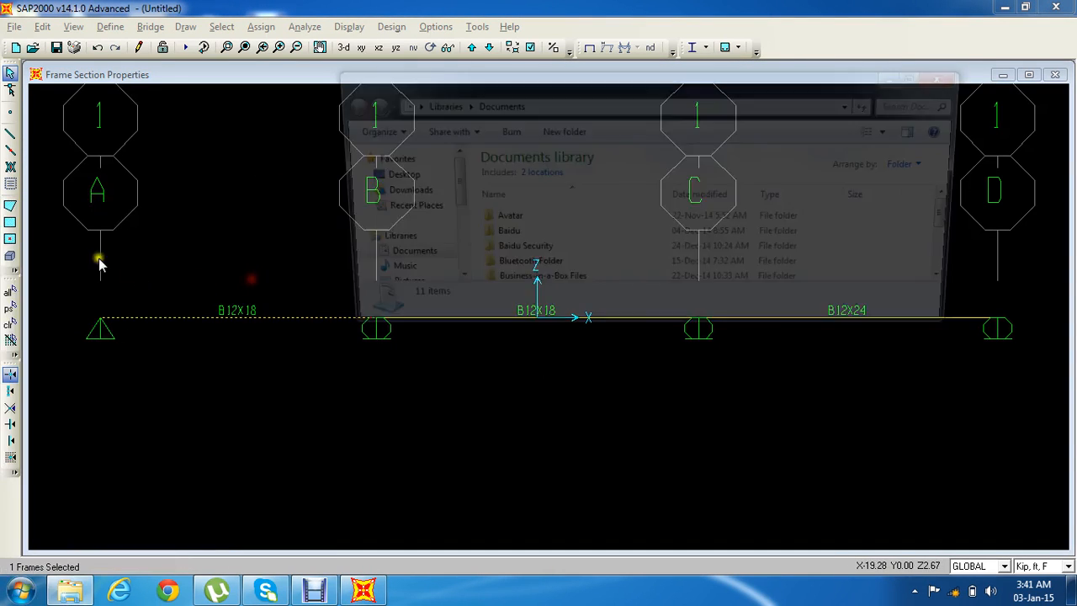
{"action": "left_click", "coordinate": [389, 192]}
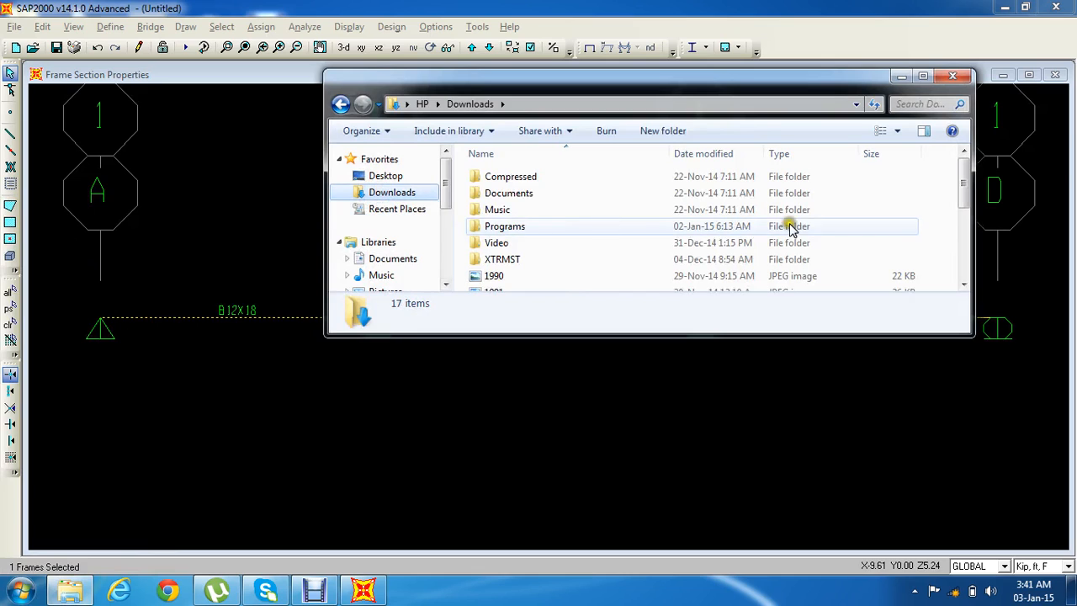
{"action": "left_click", "coordinate": [869, 130]}
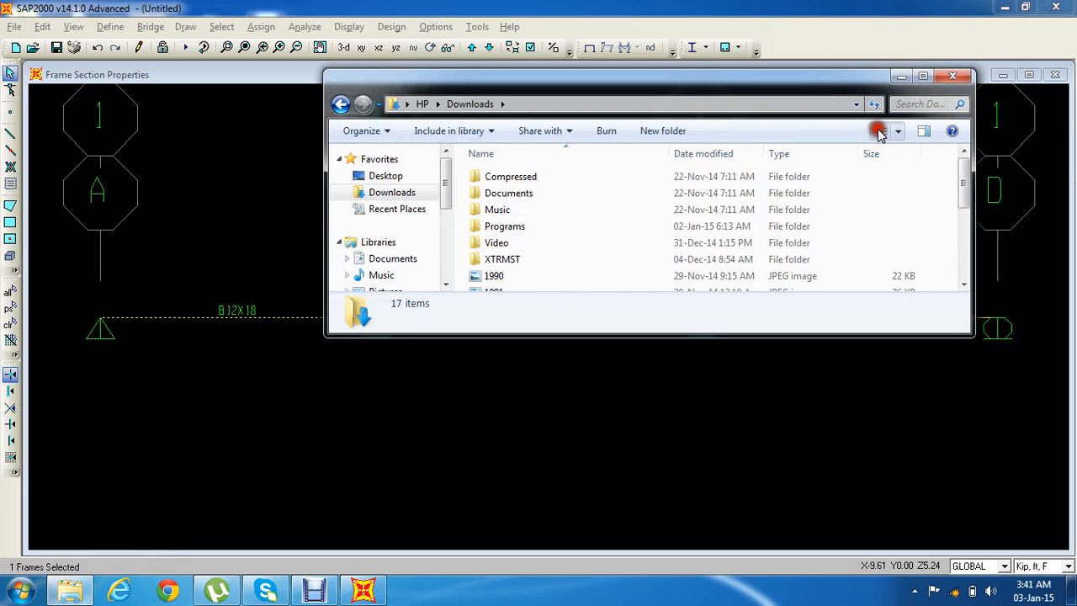
{"action": "scroll", "coordinate": [878, 223], "scroll_direction": "down", "scroll_amount": 3}
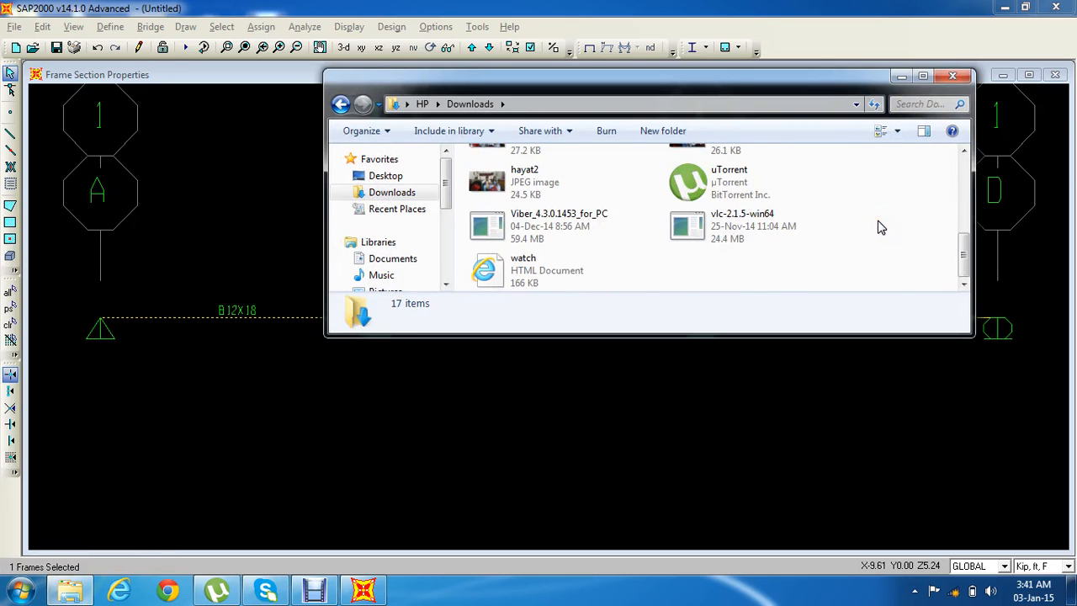
{"action": "scroll", "coordinate": [878, 227], "scroll_direction": "up", "scroll_amount": 2}
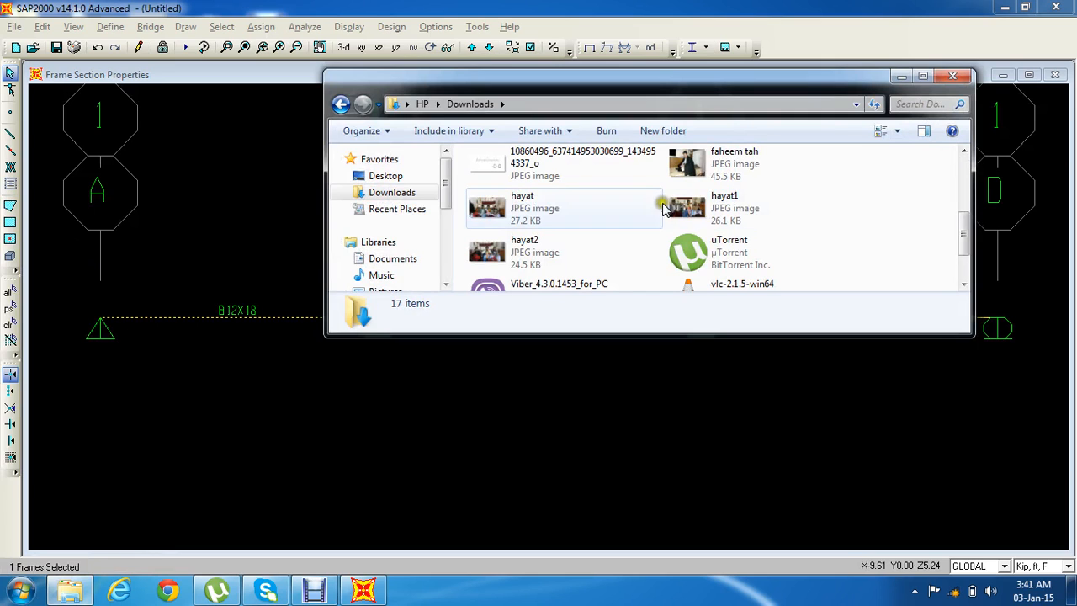
{"action": "double_click", "coordinate": [609, 164]}
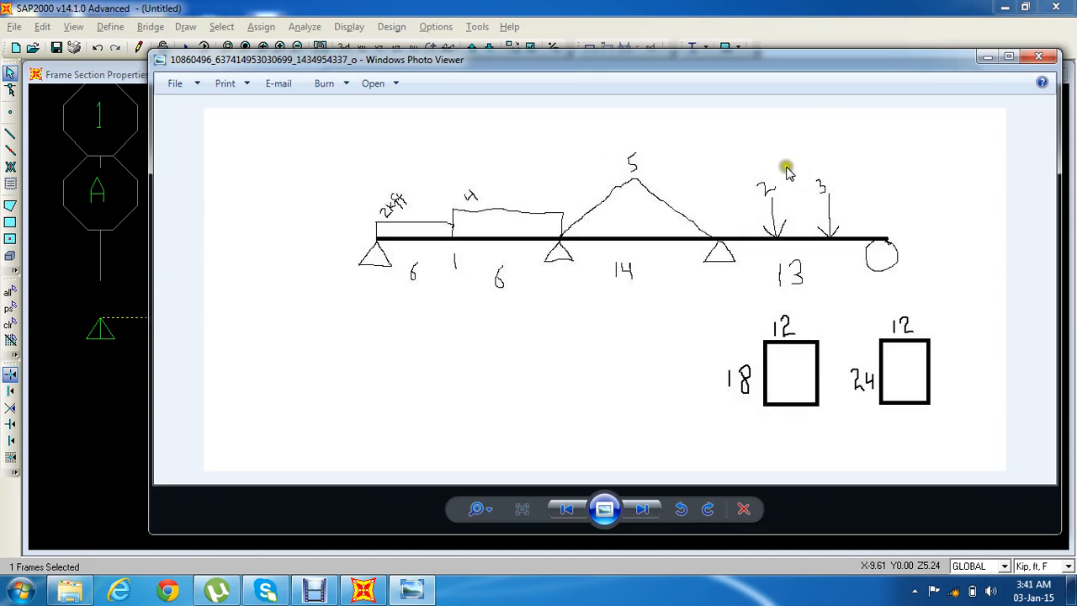
{"action": "left_click", "coordinate": [734, 248]}
{"action": "left_click", "coordinate": [84, 418]}
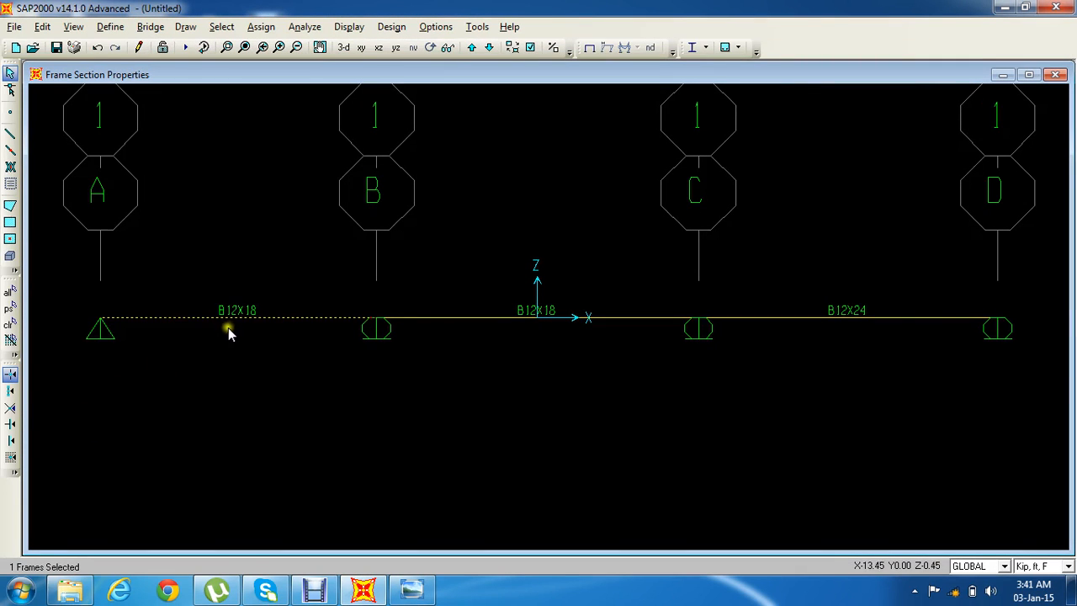
Start a distributed DEAD load assignment on the span between grids A and B, using absolute distances from End-I.
{"action": "left_click", "coordinate": [110, 28]}
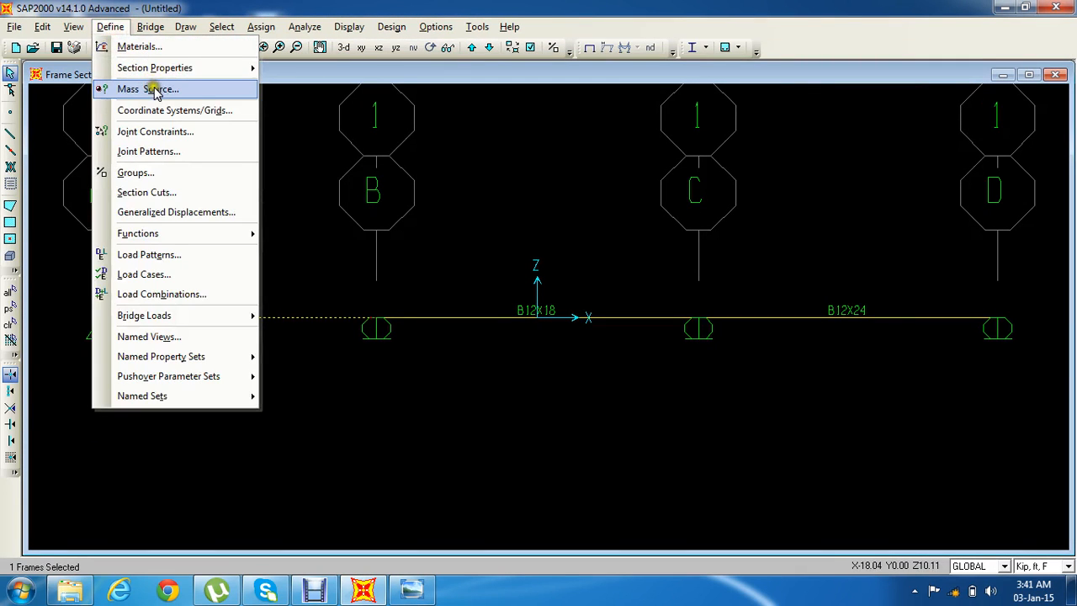
{"action": "mouse_move", "coordinate": [257, 28]}
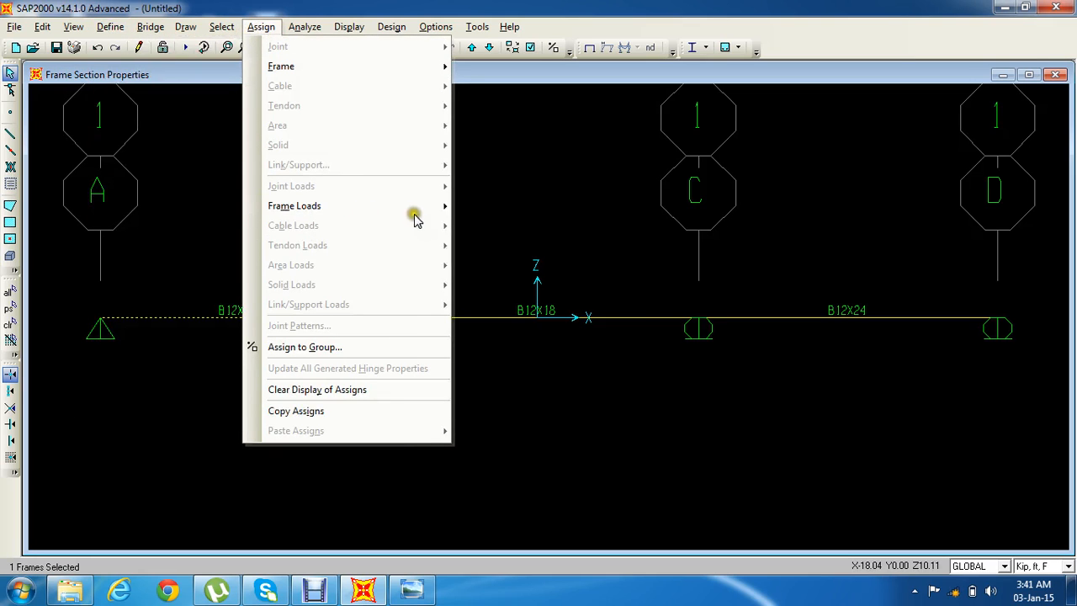
{"action": "mouse_move", "coordinate": [448, 214]}
{"action": "left_click", "coordinate": [505, 247]}
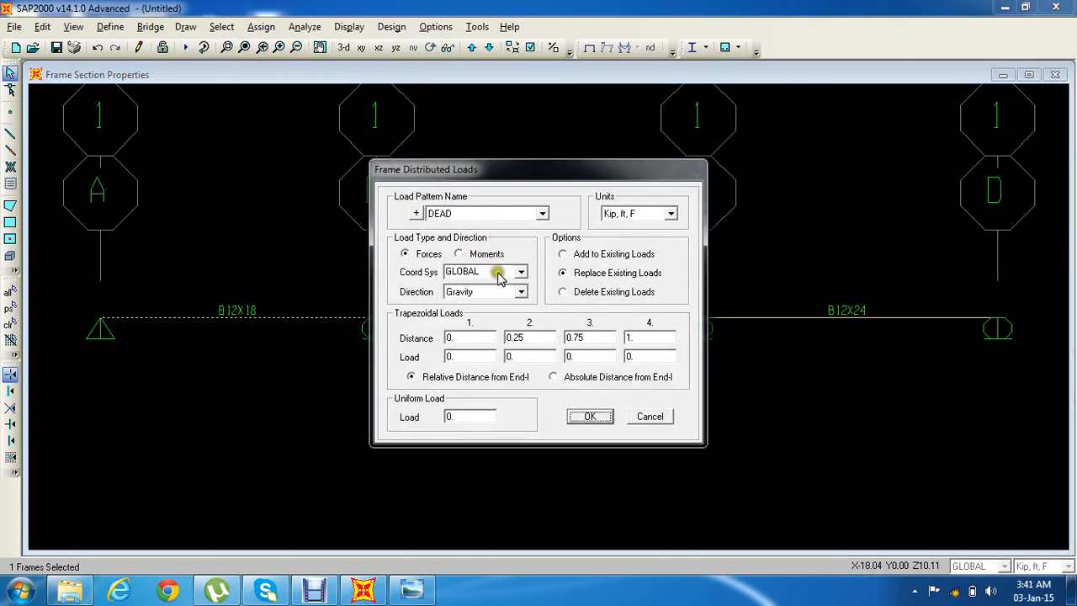
{"action": "left_click", "coordinate": [554, 376]}
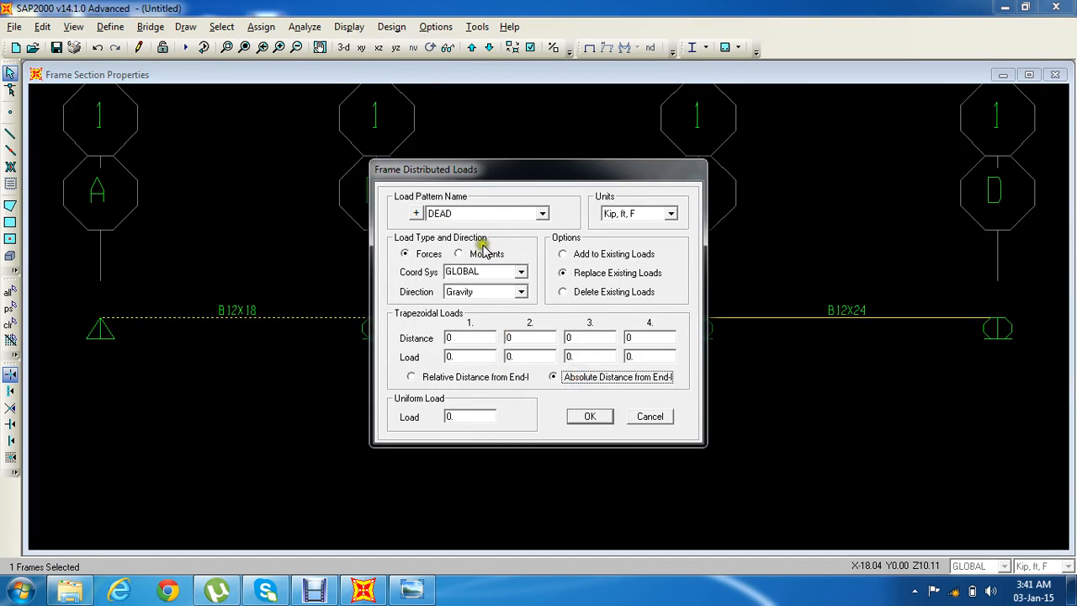
{"action": "left_click", "coordinate": [627, 219]}
{"action": "left_click", "coordinate": [447, 417]}
{"action": "double_click", "coordinate": [447, 417]}
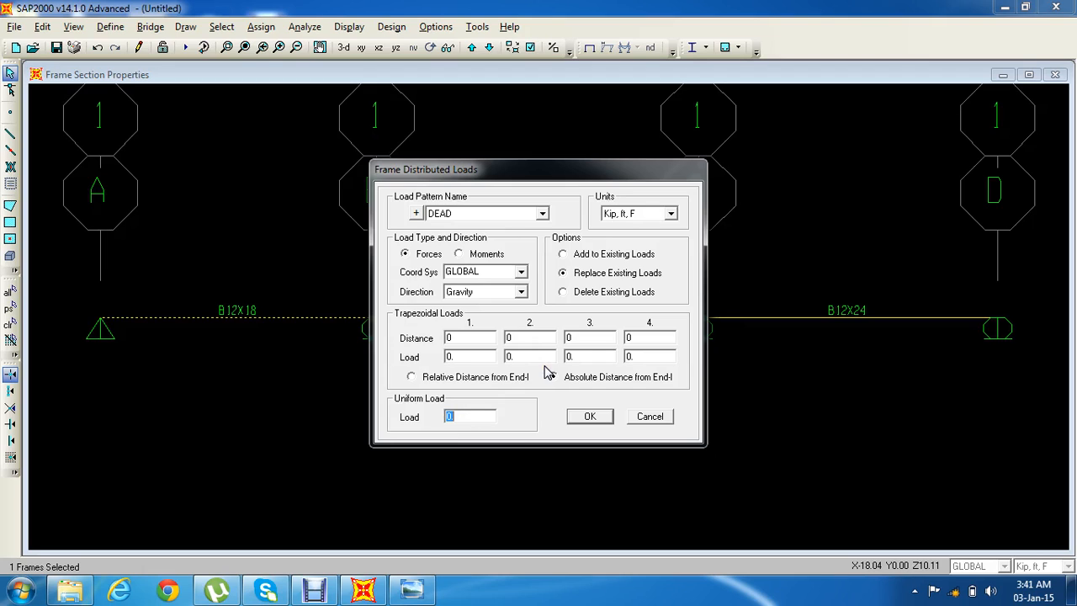
Define the first two trapezoidal load points as load 2 at distances 0 and 6 ft, following the beam sketch.
{"action": "left_click", "coordinate": [469, 338]}
{"action": "left_click", "coordinate": [462, 365]}
{"action": "left_click", "coordinate": [470, 356]}
{"action": "left_click", "coordinate": [408, 589]}
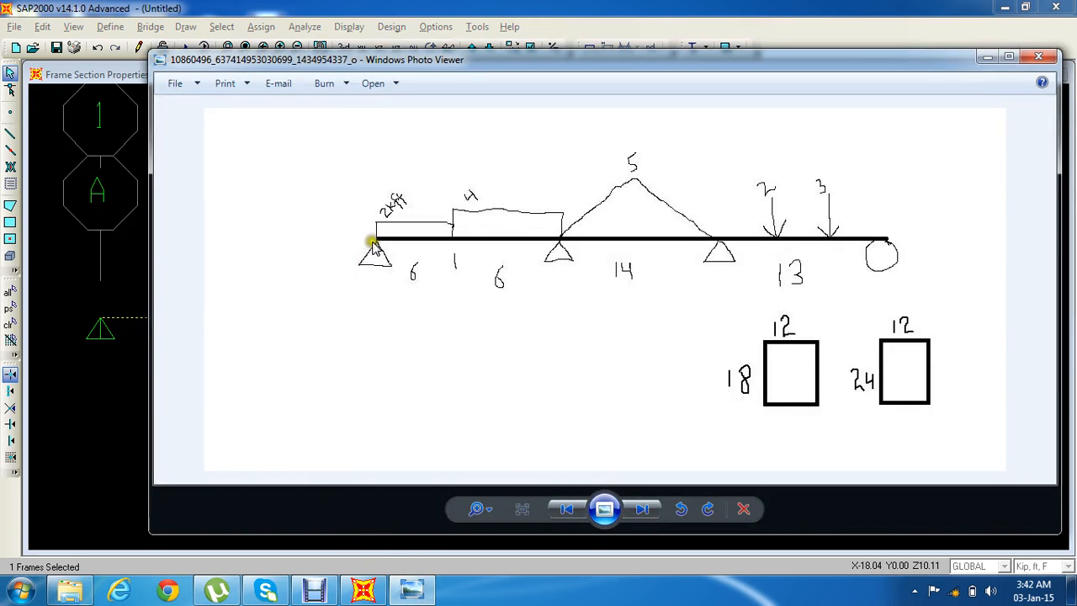
{"action": "left_click", "coordinate": [414, 591]}
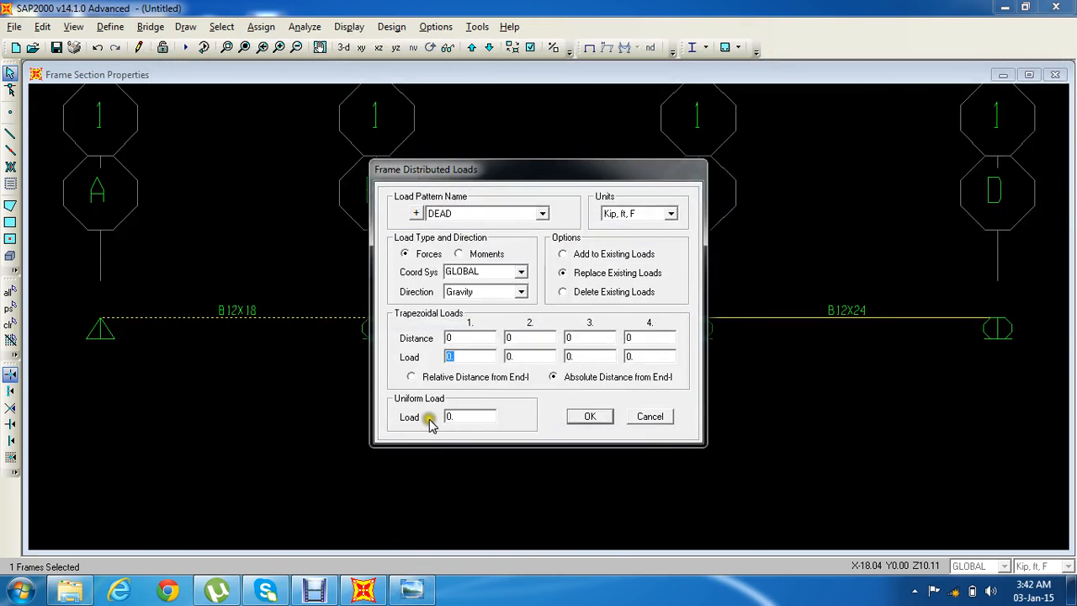
{"action": "double_click", "coordinate": [522, 337]}
{"action": "double_click", "coordinate": [522, 356]}
Define the third and fourth load points as load 4 at distances 6 and 12 ft and apply the distributed load.
{"action": "double_click", "coordinate": [580, 338]}
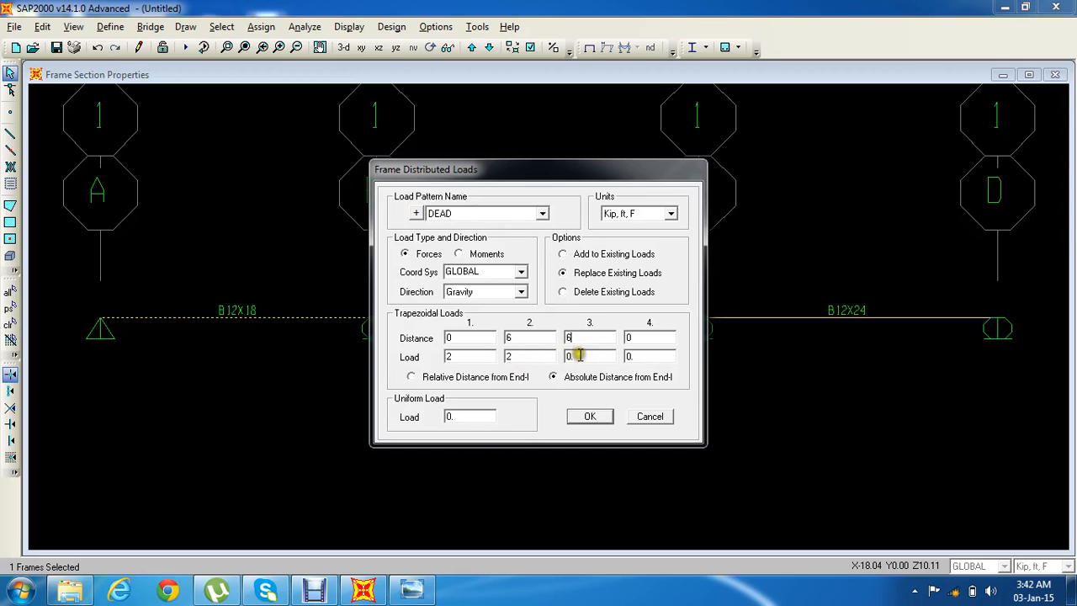
{"action": "double_click", "coordinate": [580, 357]}
{"action": "left_click", "coordinate": [412, 590]}
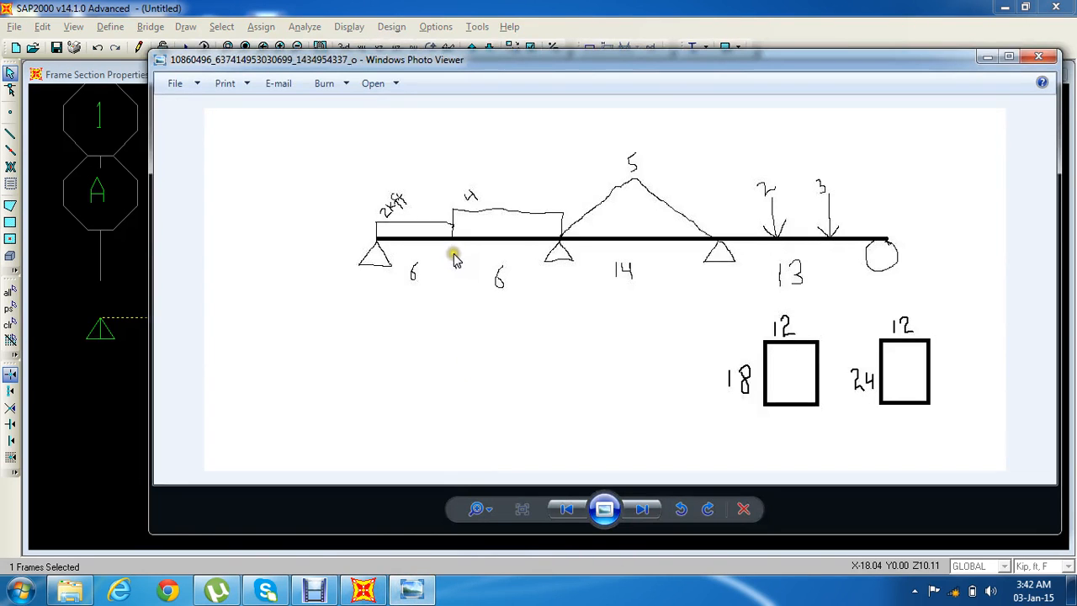
{"action": "left_click", "coordinate": [452, 240]}
{"action": "left_click", "coordinate": [425, 592]}
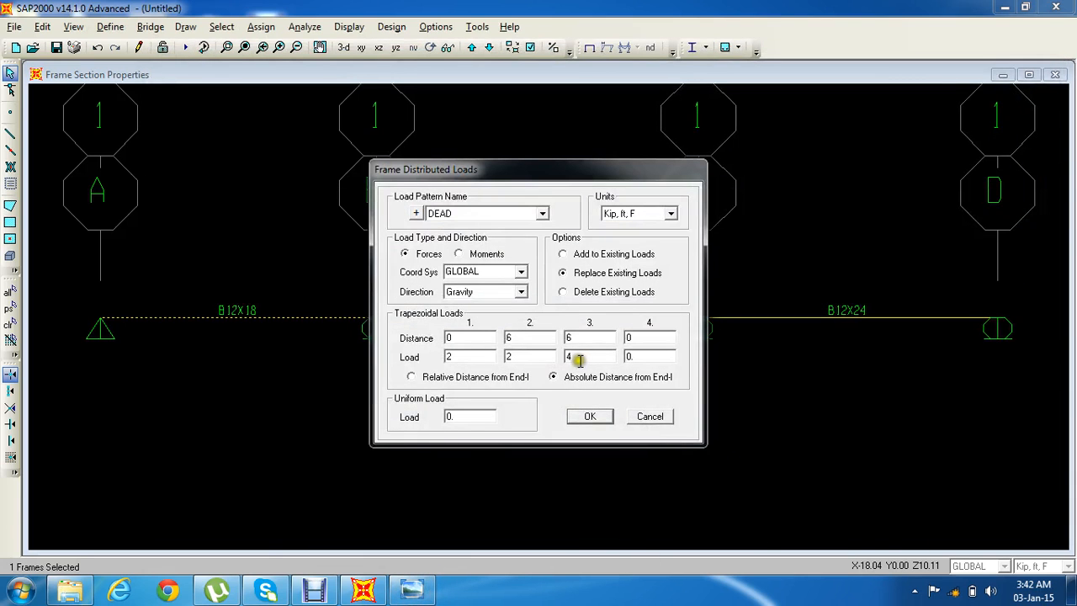
{"action": "double_click", "coordinate": [642, 338]}
{"action": "double_click", "coordinate": [650, 356]}
{"action": "type", "text": "4"}
{"action": "left_click", "coordinate": [589, 416]}
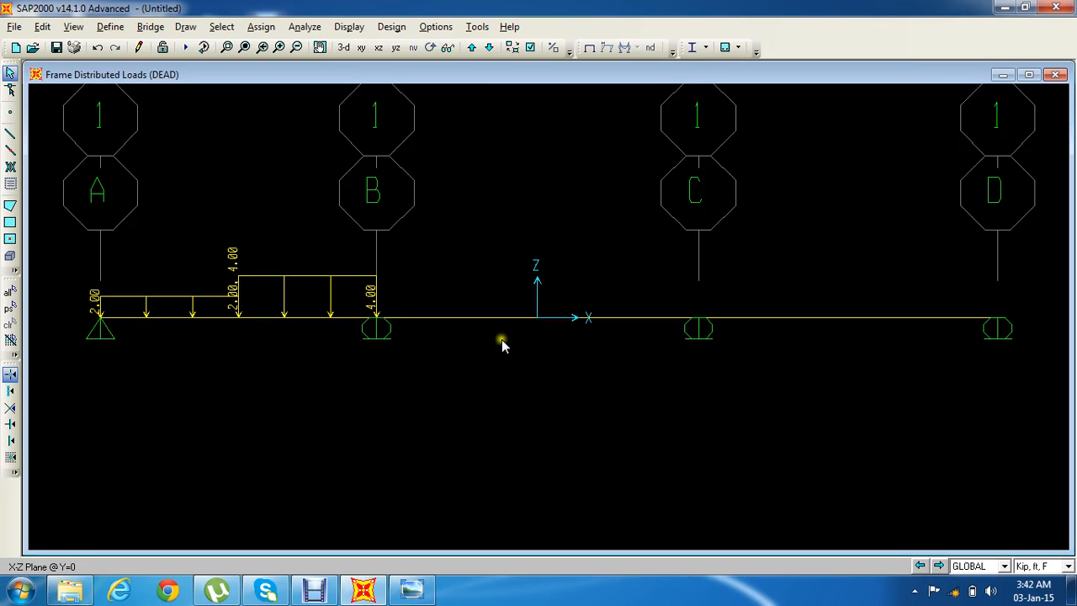
Start a distributed DEAD load on the span between grids B and C, check its sketched shape and set the first point's load to 0.
{"action": "mouse_move", "coordinate": [502, 340]}
{"action": "left_mouse_down"}
{"action": "mouse_move", "coordinate": [480, 308]}
{"action": "mouse_move", "coordinate": [479, 317]}
{"action": "left_mouse_up"}
{"action": "left_click", "coordinate": [263, 26]}
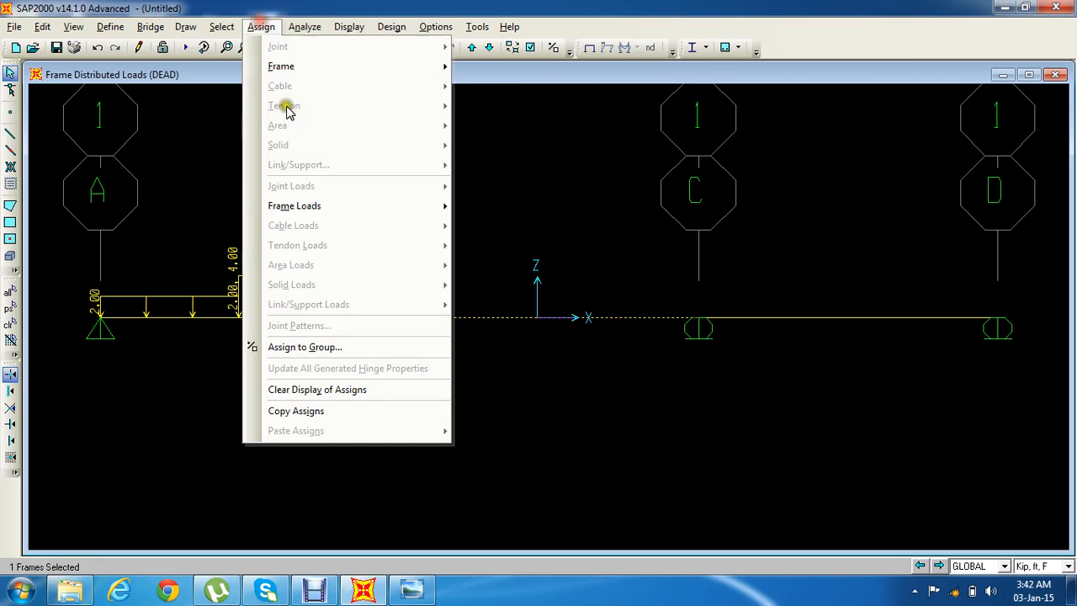
{"action": "mouse_move", "coordinate": [423, 212]}
{"action": "left_click", "coordinate": [490, 246]}
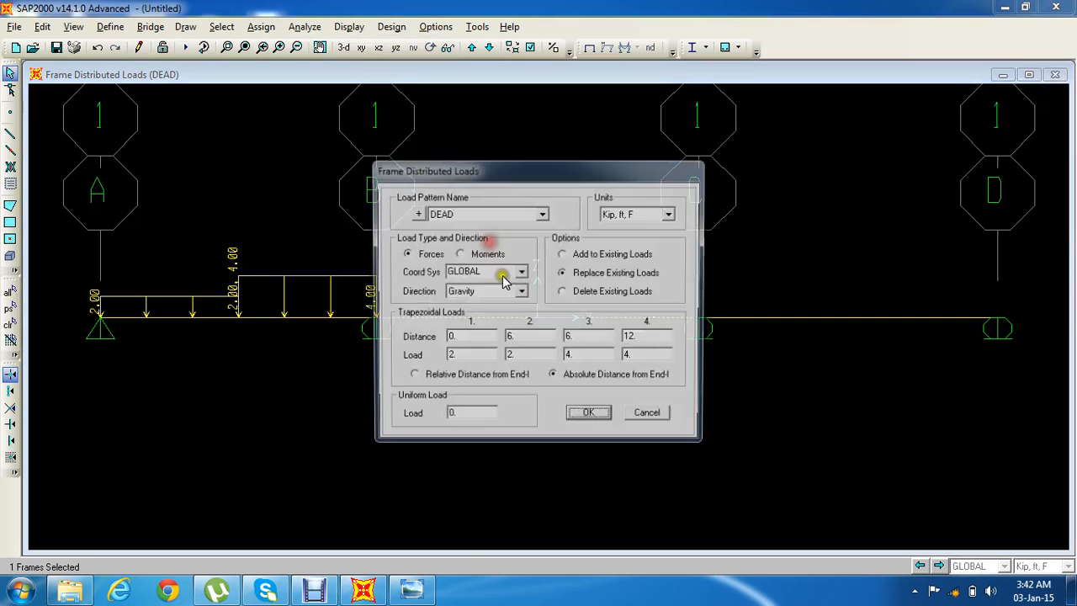
{"action": "left_click", "coordinate": [499, 362]}
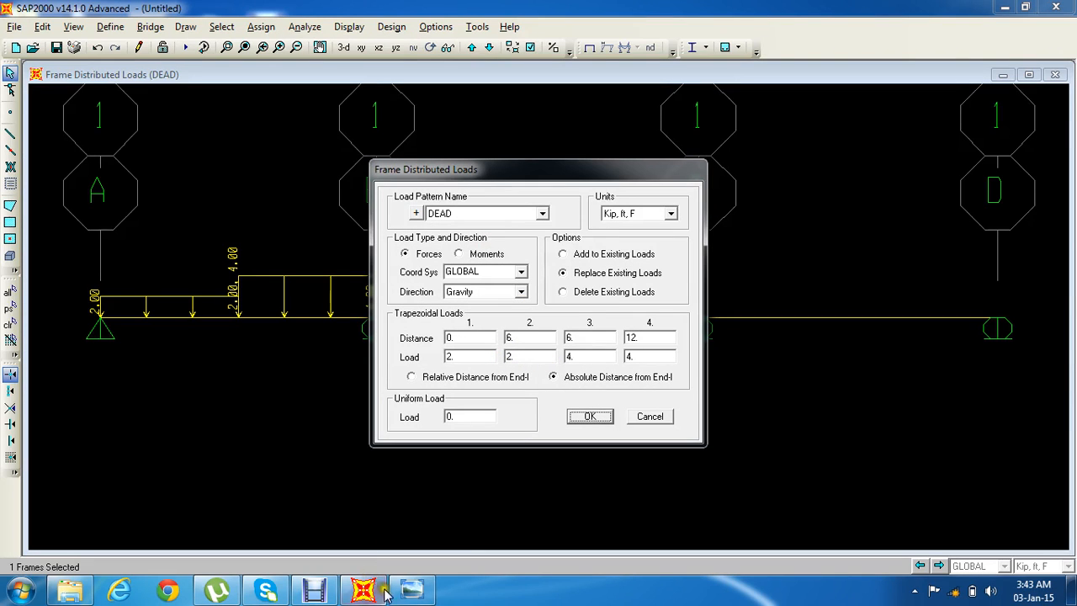
{"action": "left_click", "coordinate": [412, 589]}
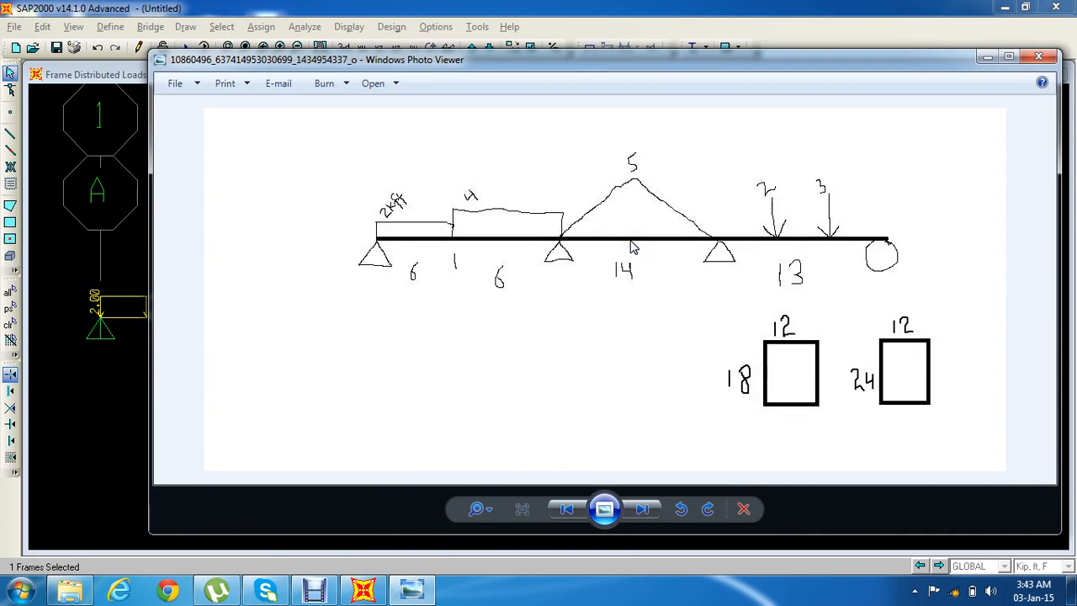
{"action": "left_click", "coordinate": [624, 166]}
{"action": "left_click", "coordinate": [411, 590]}
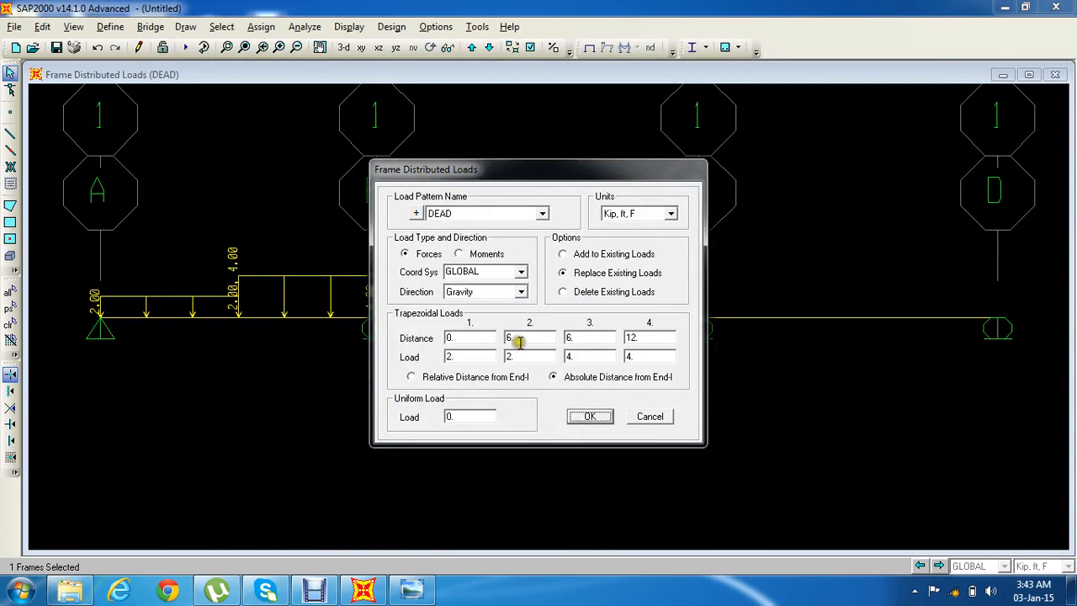
{"action": "double_click", "coordinate": [452, 357]}
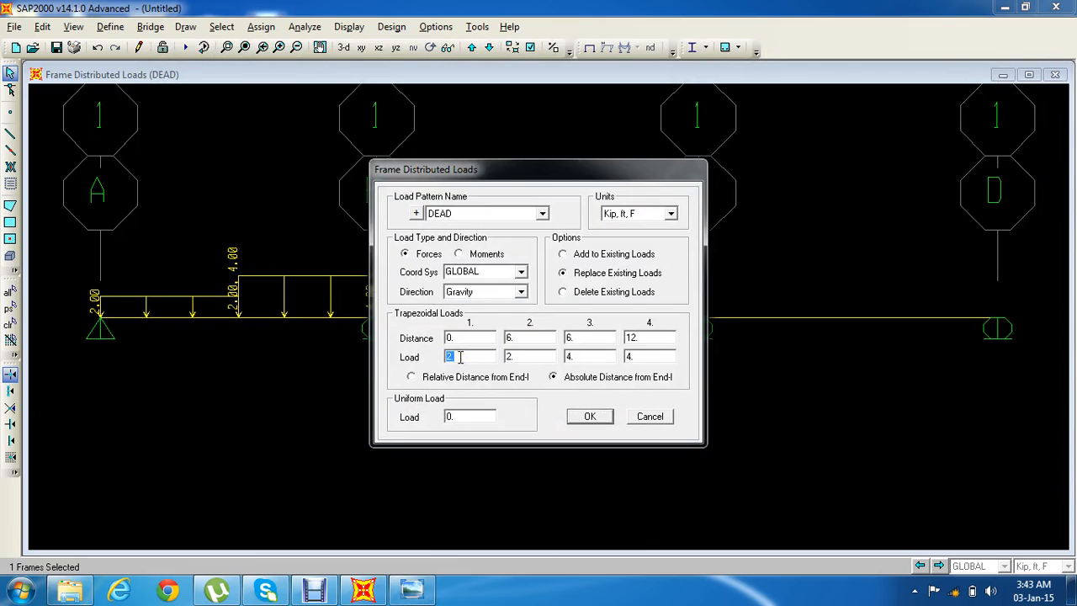
{"action": "type", "text": "0"}
{"action": "double_click", "coordinate": [522, 338]}
{"action": "type", "text": "0"}
{"action": "type", "text": "5"}
{"action": "double_click", "coordinate": [515, 357]}
{"action": "type", "text": "0"}
{"action": "double_click", "coordinate": [591, 338]}
{"action": "left_click", "coordinate": [425, 594]}
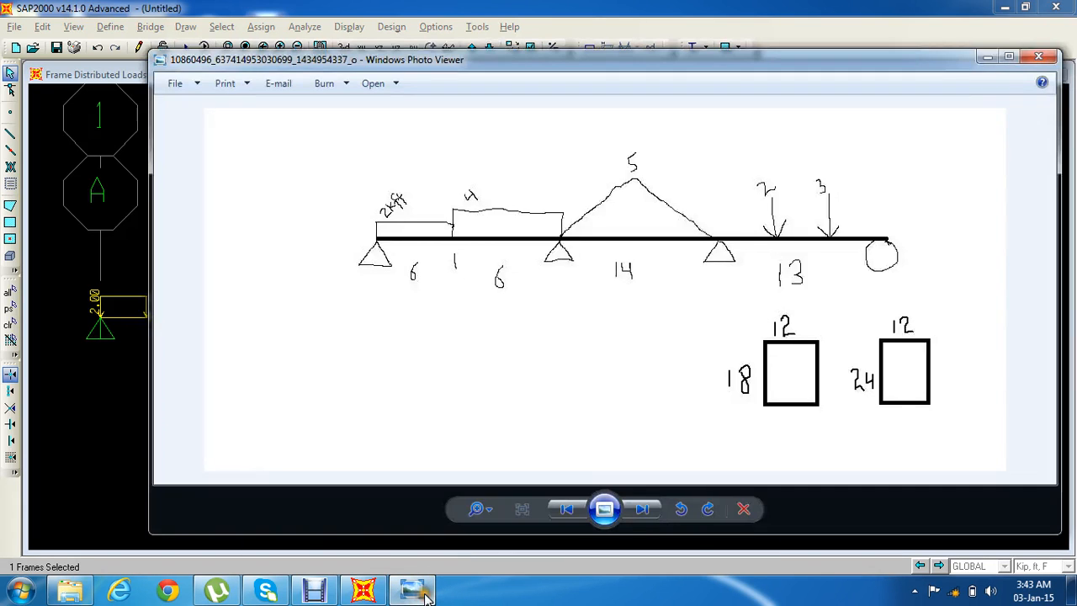
{"action": "left_click", "coordinate": [425, 594]}
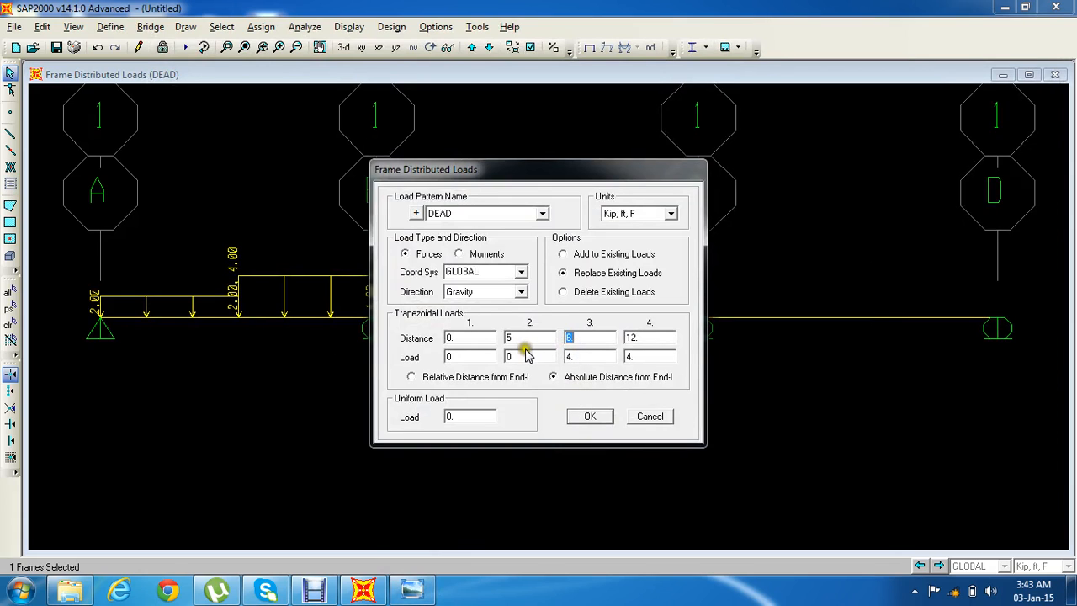
Set the triangular load's second point to distance 7 with load 5, the third to distance 14 with load 0, and apply it.
{"action": "double_click", "coordinate": [513, 337]}
{"action": "type", "text": "7"}
{"action": "double_click", "coordinate": [524, 357]}
{"action": "double_click", "coordinate": [589, 337]}
{"action": "type", "text": "14"}
{"action": "double_click", "coordinate": [588, 357]}
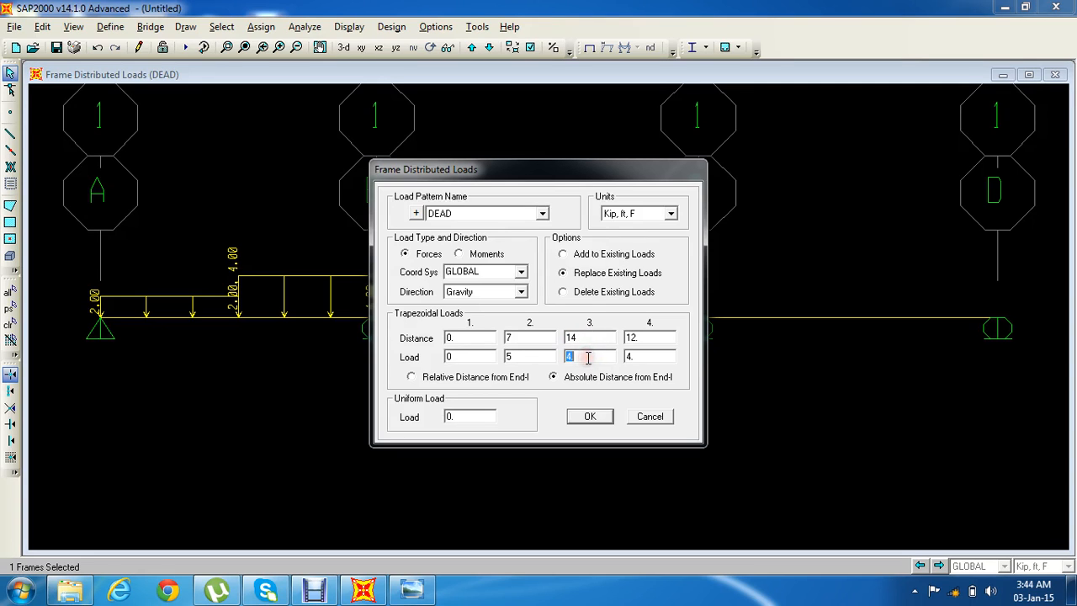
{"action": "left_click", "coordinate": [597, 419]}
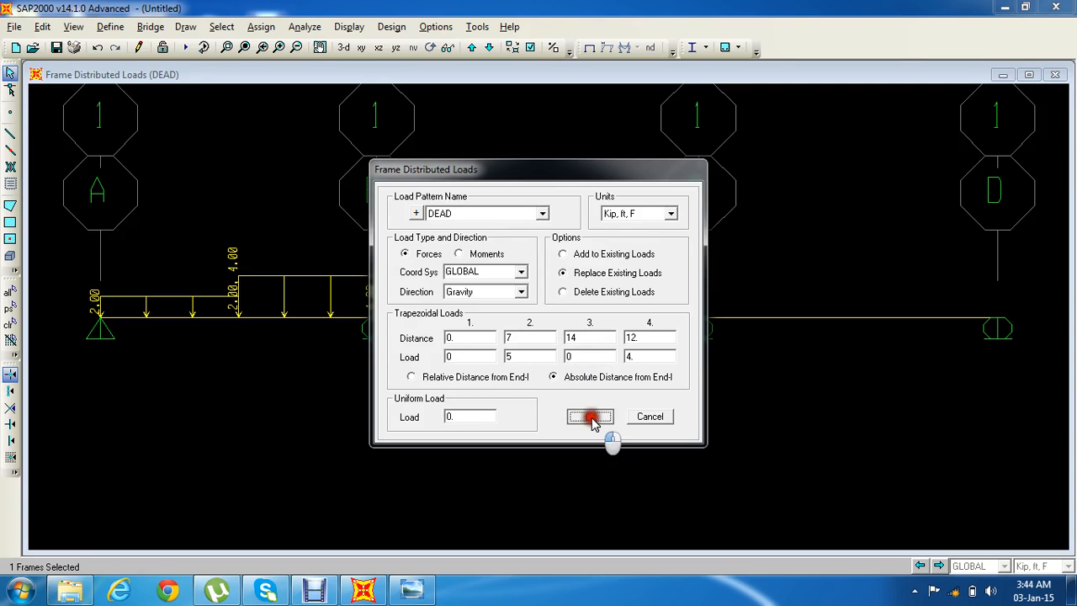
Compare the assigned span loads with the beam sketch and check the point loads drawn on the last span.
{"action": "left_click", "coordinate": [411, 589]}
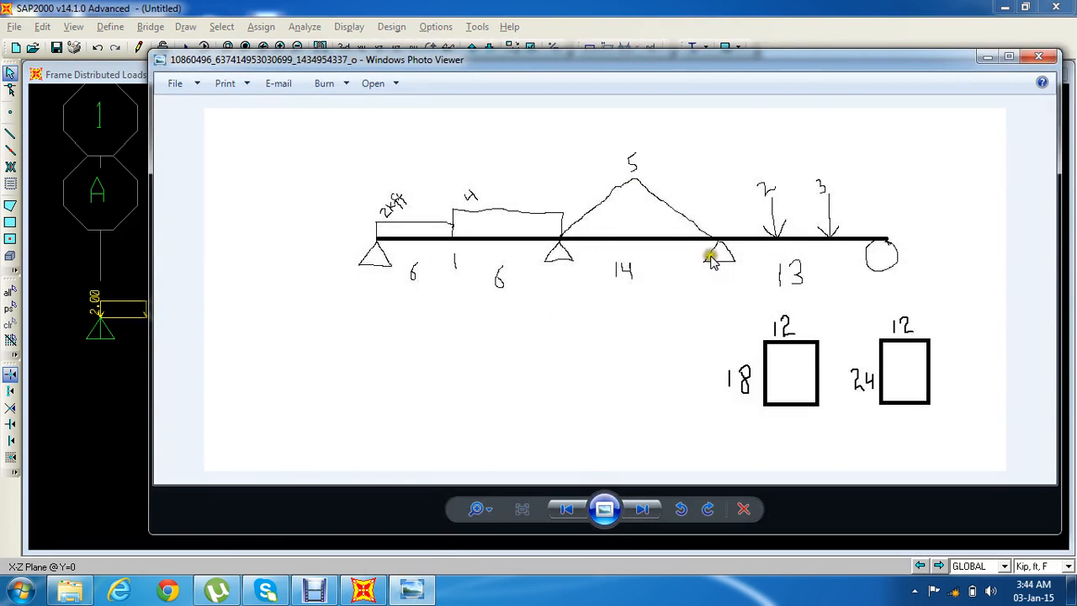
{"action": "left_click", "coordinate": [411, 589]}
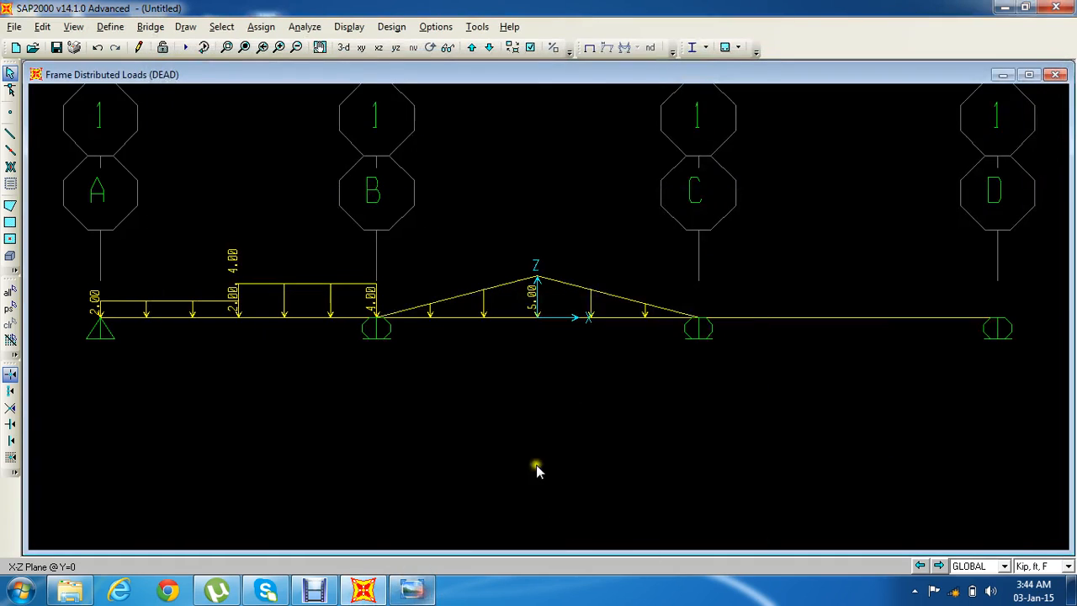
{"action": "left_click", "coordinate": [435, 594]}
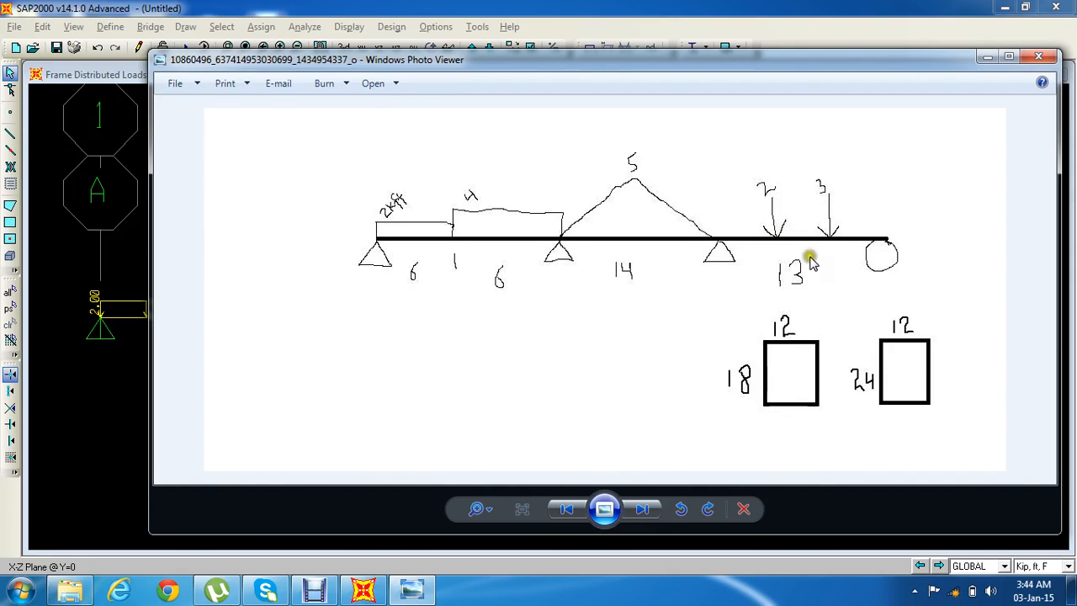
{"action": "left_click", "coordinate": [326, 589]}
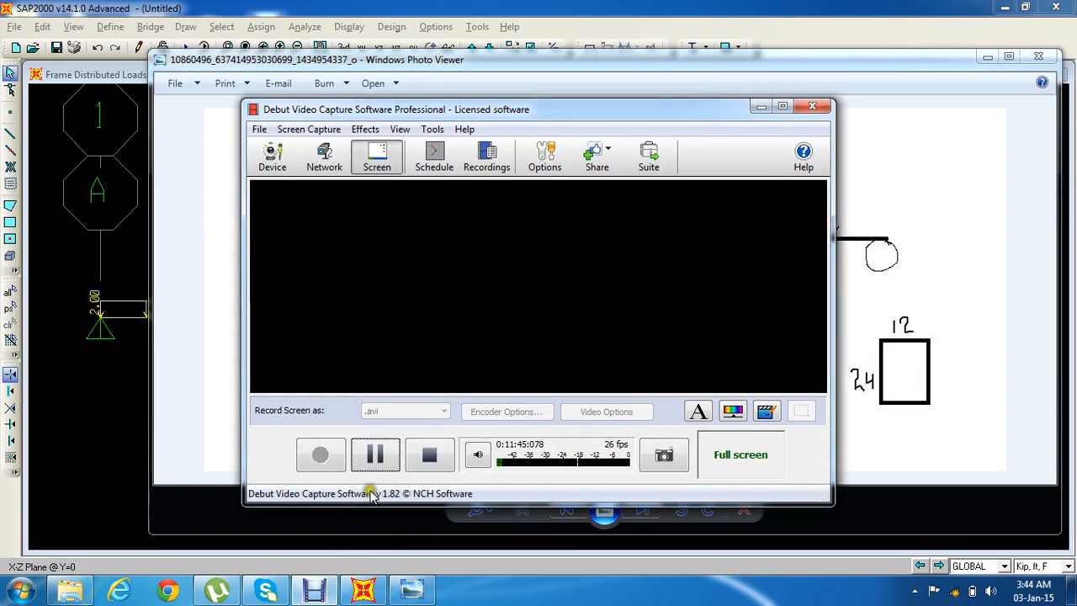
{"action": "left_click", "coordinate": [862, 380]}
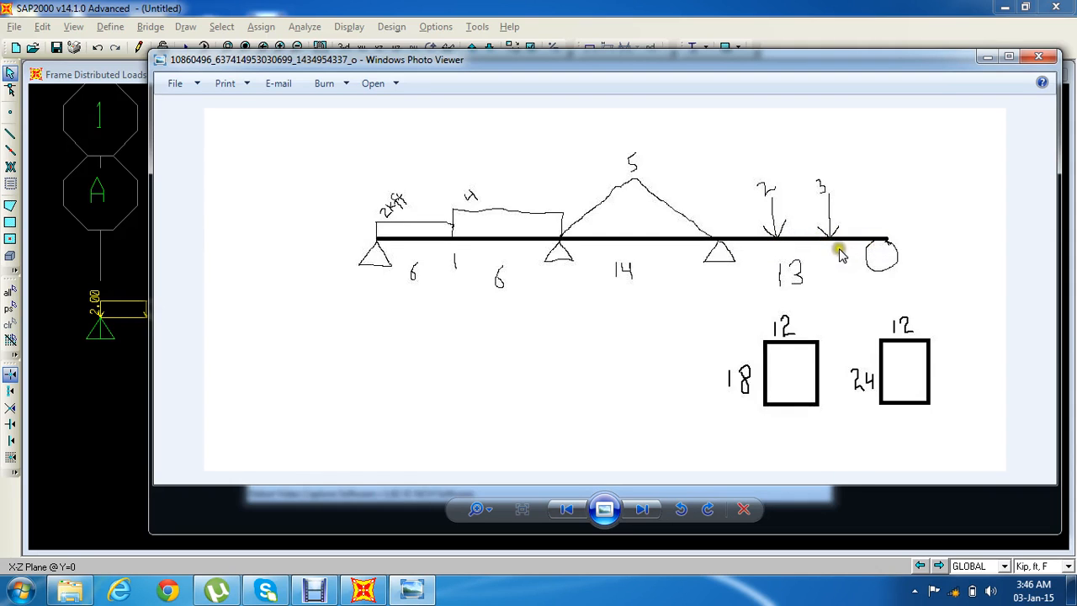
{"action": "left_click", "coordinate": [94, 400]}
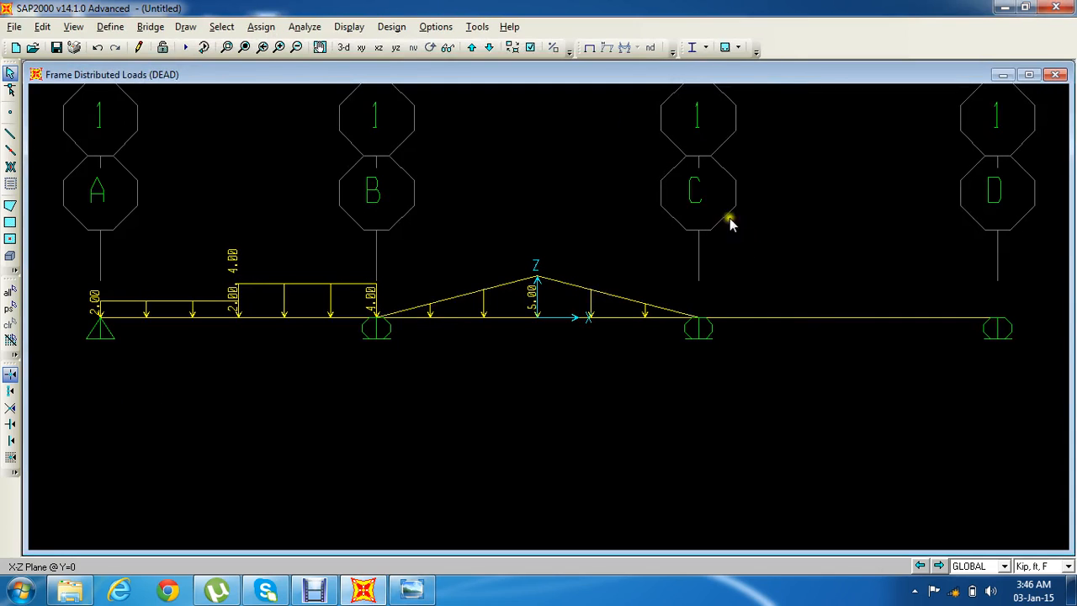
Start a DEAD gravity point load on the span between grids C and D, using absolute distances from End-I.
{"action": "left_click", "coordinate": [872, 317]}
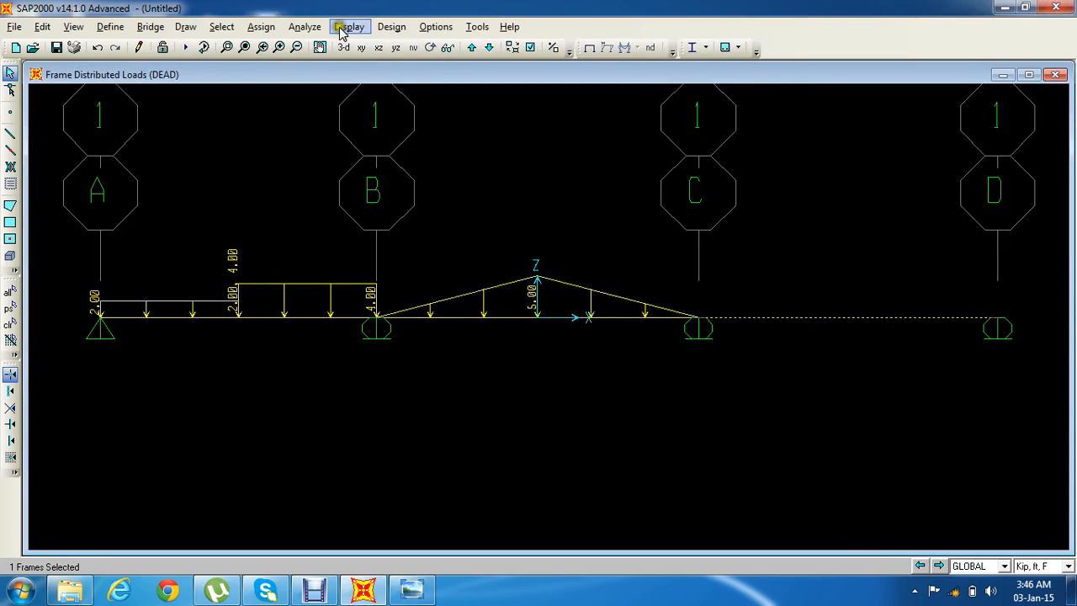
{"action": "left_click", "coordinate": [301, 26]}
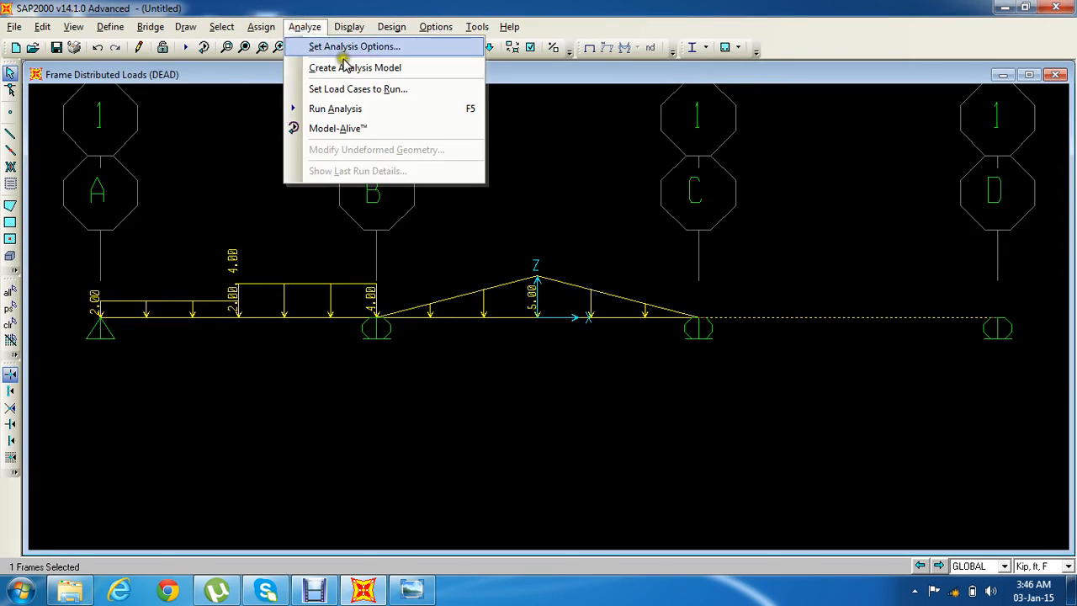
{"action": "mouse_move", "coordinate": [257, 25]}
{"action": "mouse_move", "coordinate": [425, 206]}
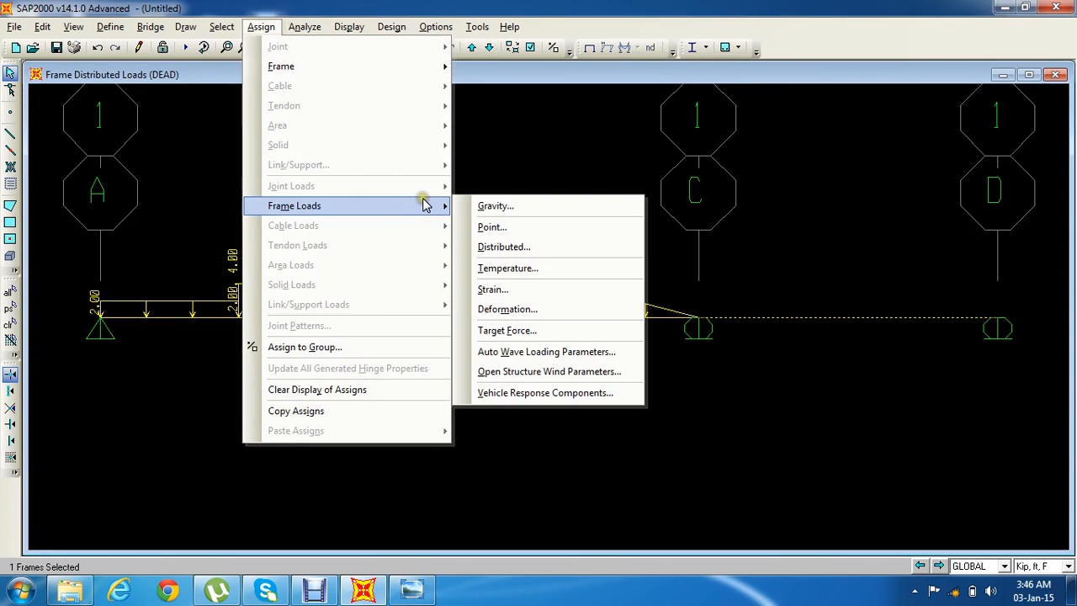
{"action": "left_click", "coordinate": [515, 234]}
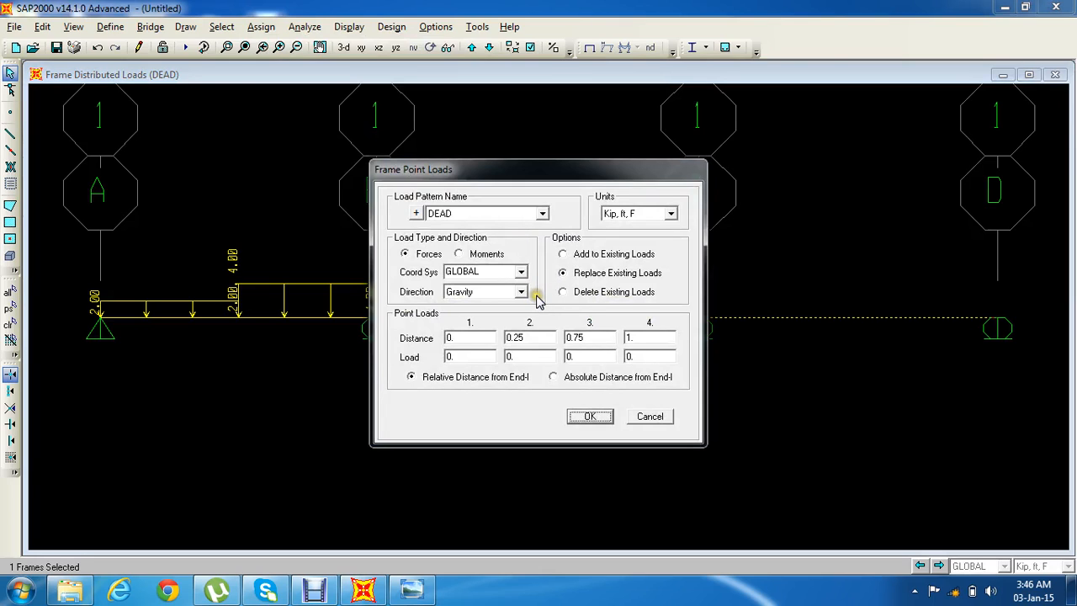
{"action": "left_click", "coordinate": [553, 377]}
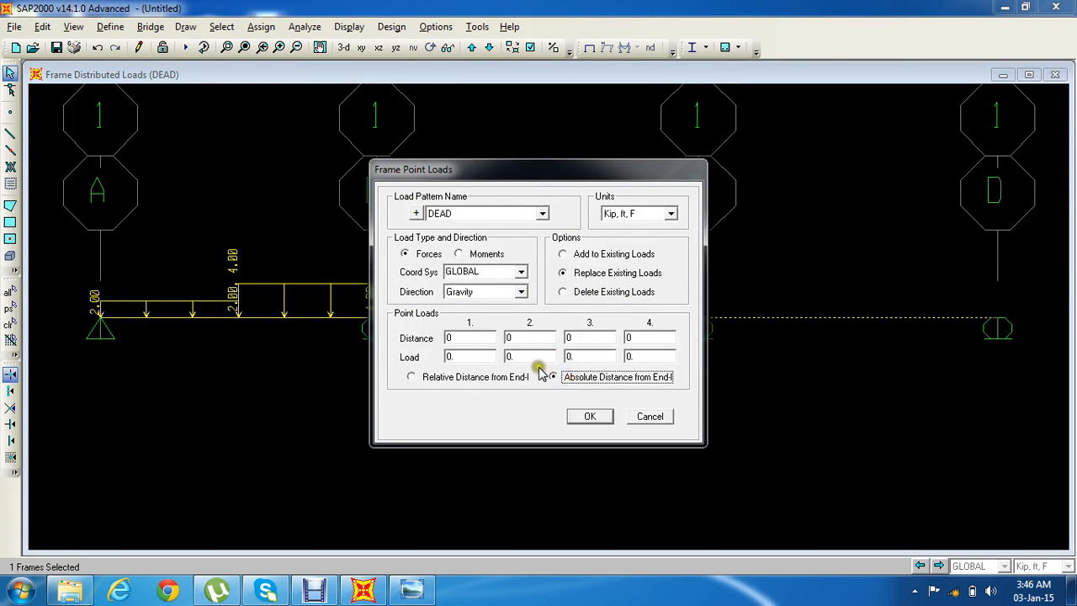
Set the first point load to distance 4 and load 2, checking it against the beam sketch.
{"action": "double_click", "coordinate": [475, 336]}
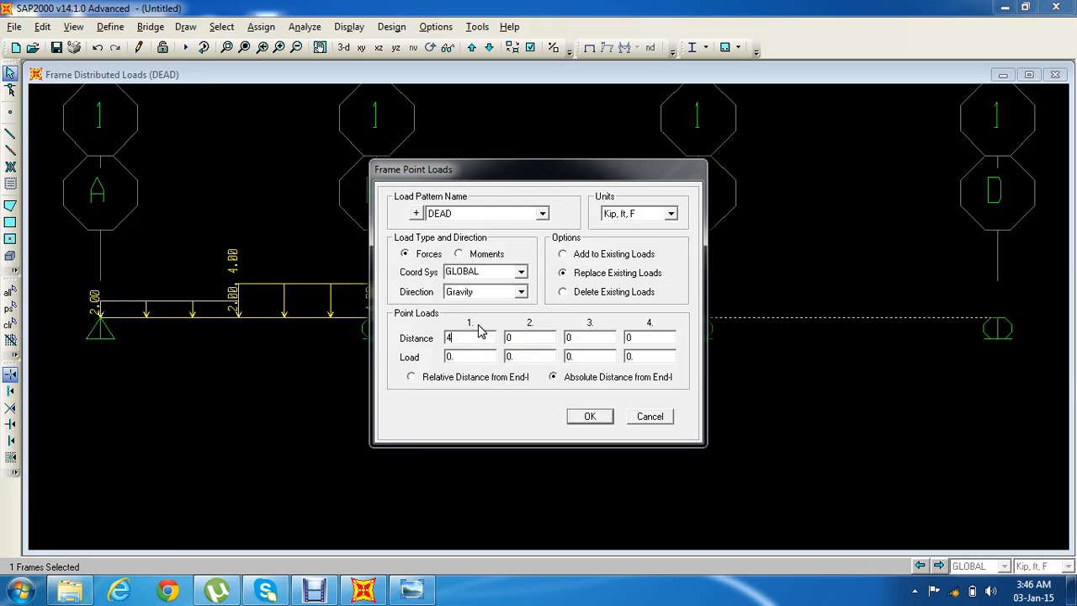
{"action": "type", "text": "4"}
{"action": "double_click", "coordinate": [463, 356]}
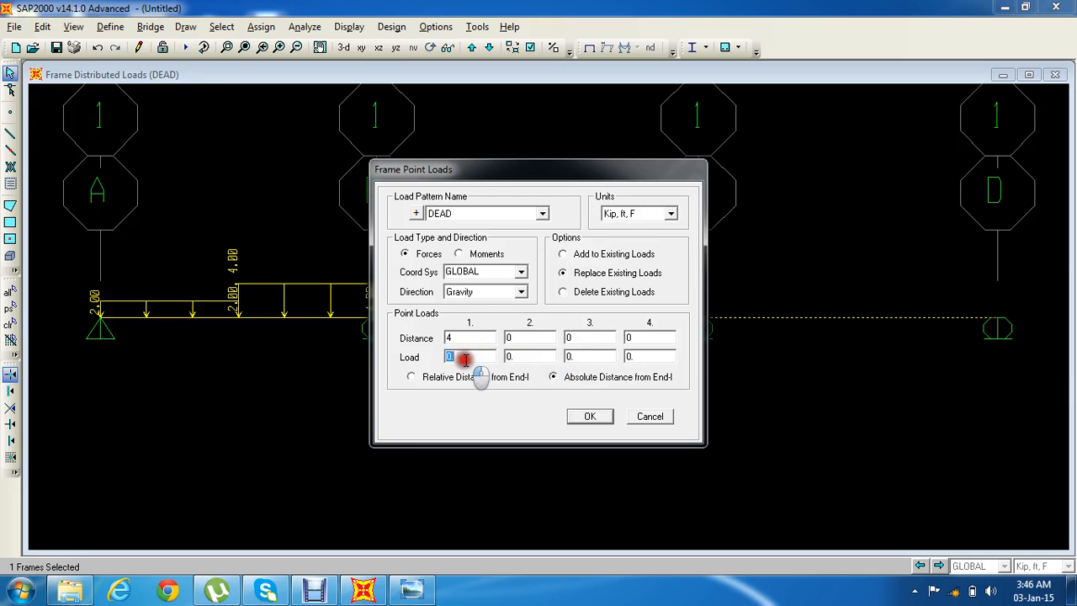
{"action": "left_click", "coordinate": [414, 591]}
{"action": "left_click", "coordinate": [414, 591]}
{"action": "type", "text": "2"}
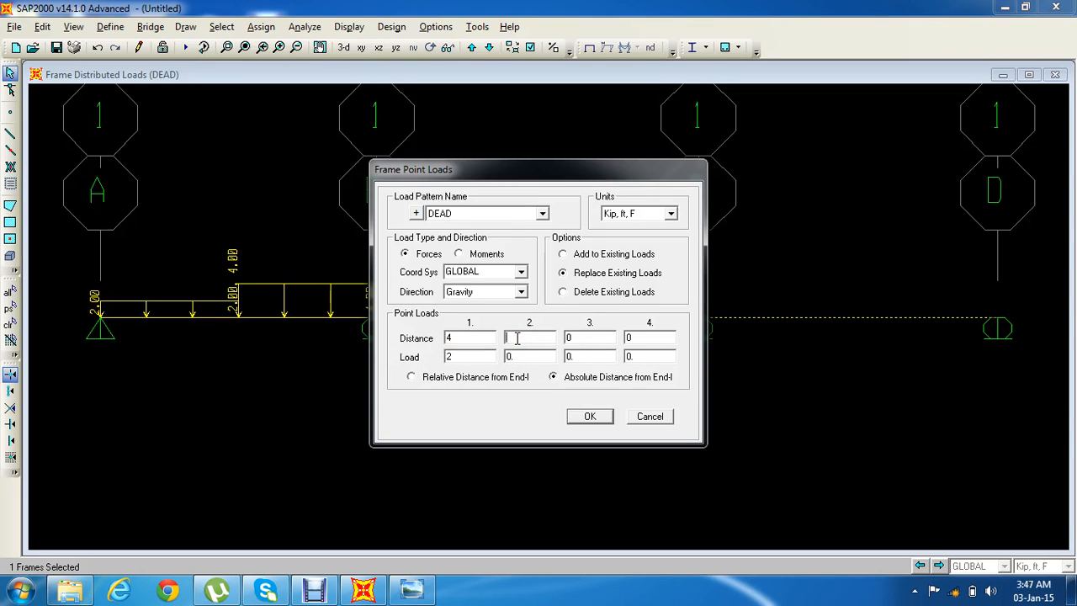
Set the second point load to distance 9 with load 3 and apply both point loads to the span.
{"action": "type", "text": "9"}
{"action": "double_click", "coordinate": [519, 353]}
{"action": "type", "text": "3"}
{"action": "left_click", "coordinate": [589, 420]}
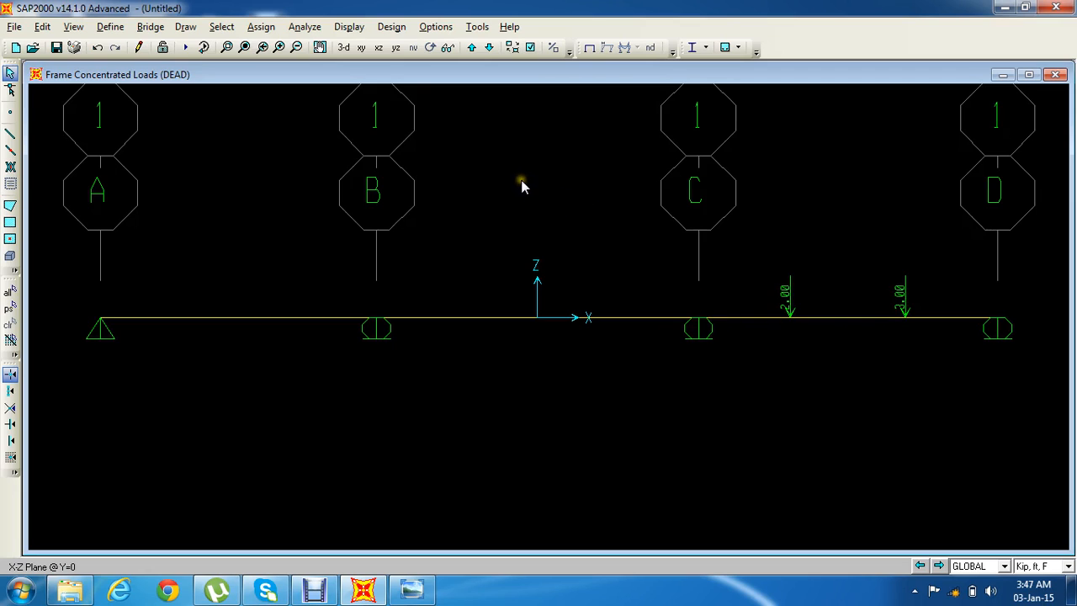
Run the analysis of the continuous beam model.
{"action": "left_click", "coordinate": [305, 27]}
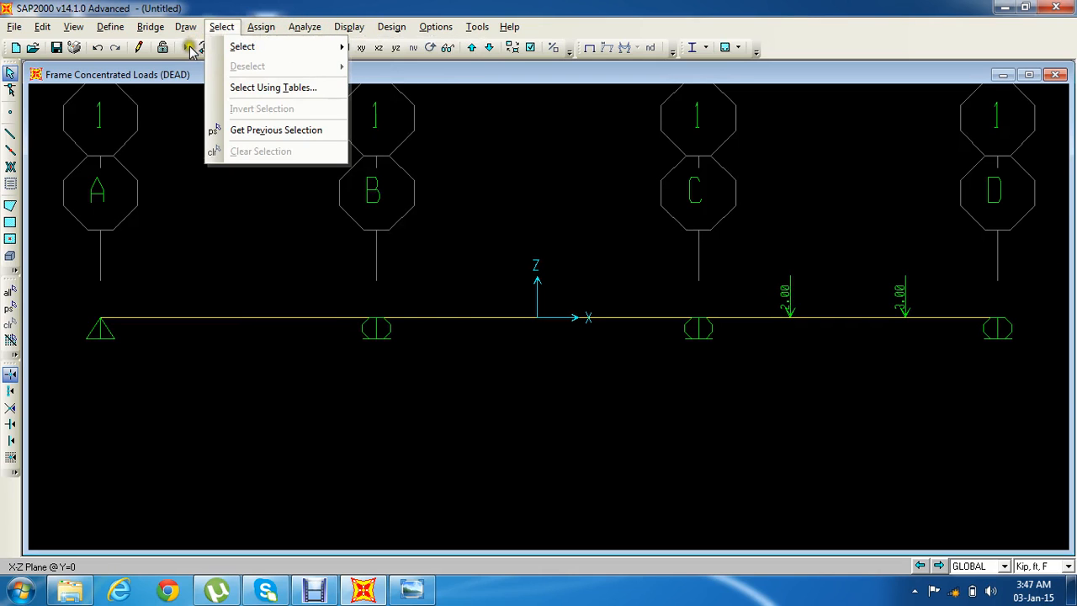
{"action": "left_click", "coordinate": [187, 47]}
{"action": "left_click", "coordinate": [747, 385]}
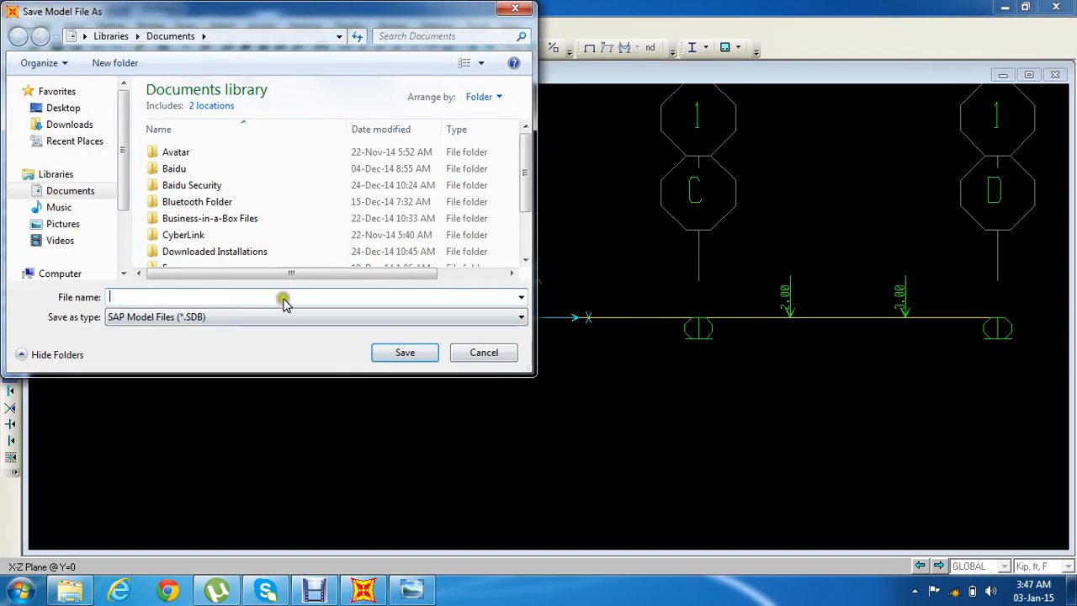
Save the model as beam in a new folder on the Desktop, keeping the default folder name.
{"action": "left_click", "coordinate": [67, 108]}
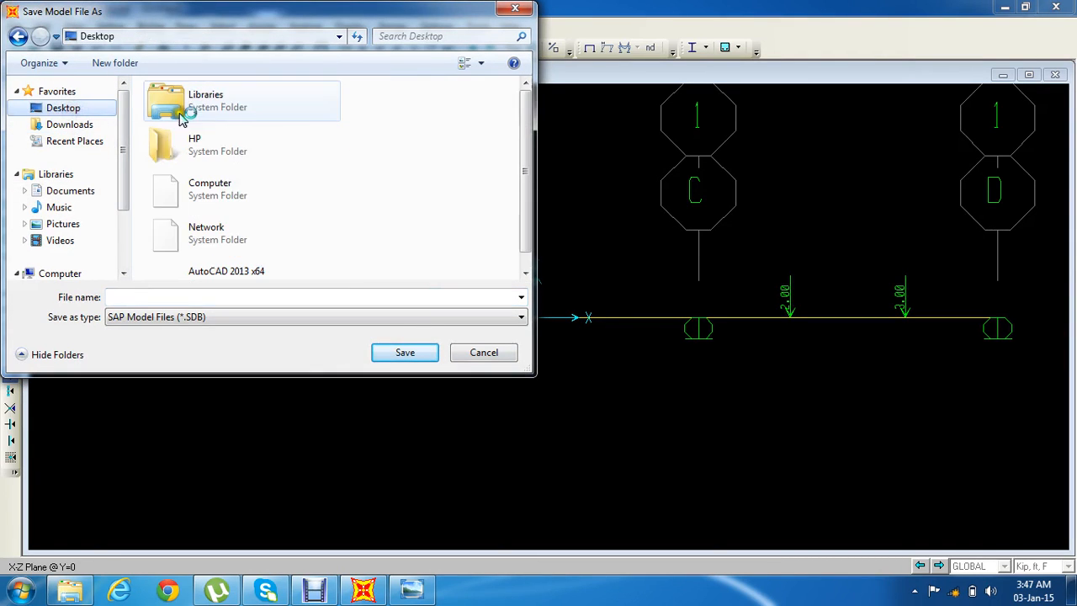
{"action": "left_click", "coordinate": [110, 63]}
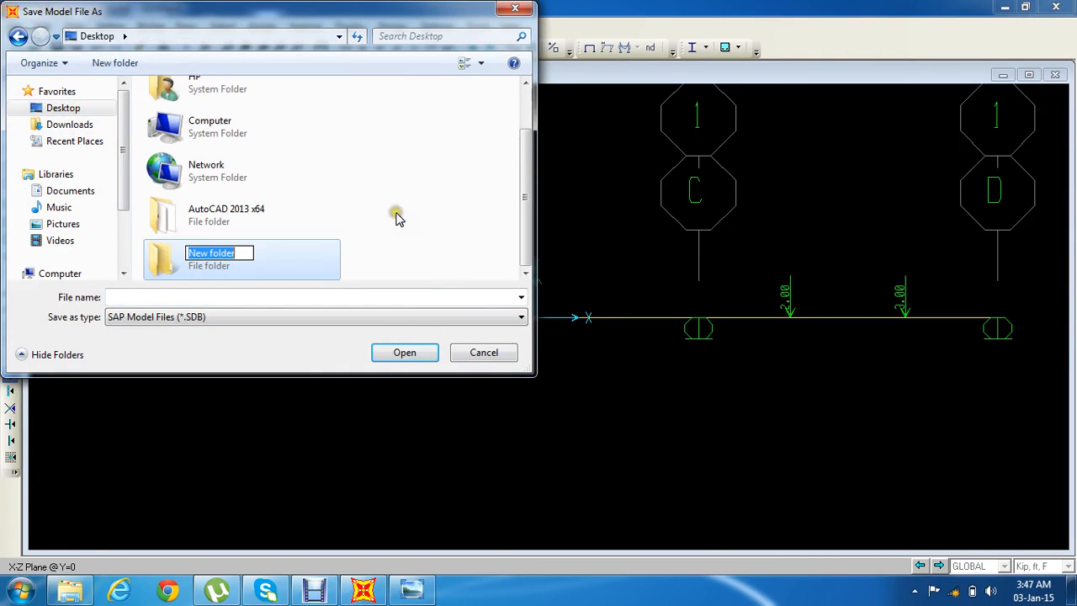
{"action": "double_click", "coordinate": [291, 253]}
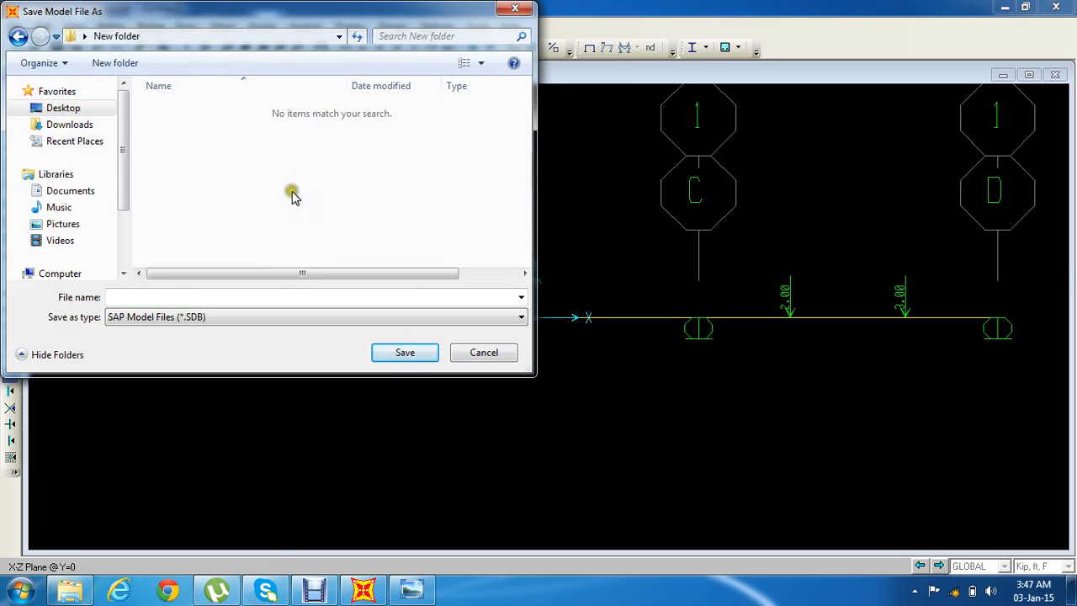
{"action": "left_click", "coordinate": [401, 354]}
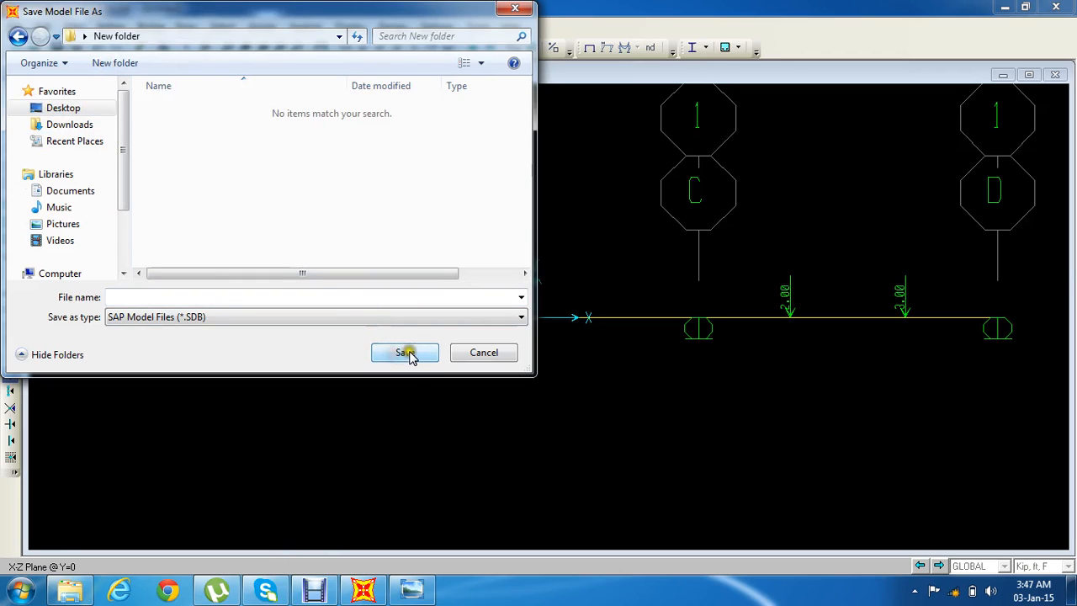
{"action": "left_click", "coordinate": [328, 297]}
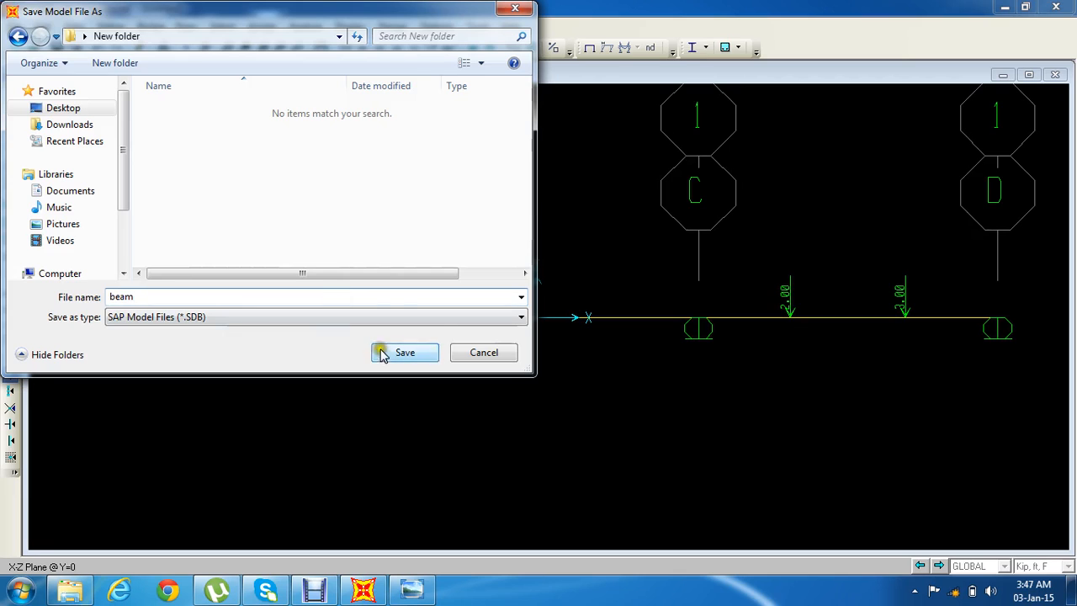
{"action": "left_click", "coordinate": [411, 358]}
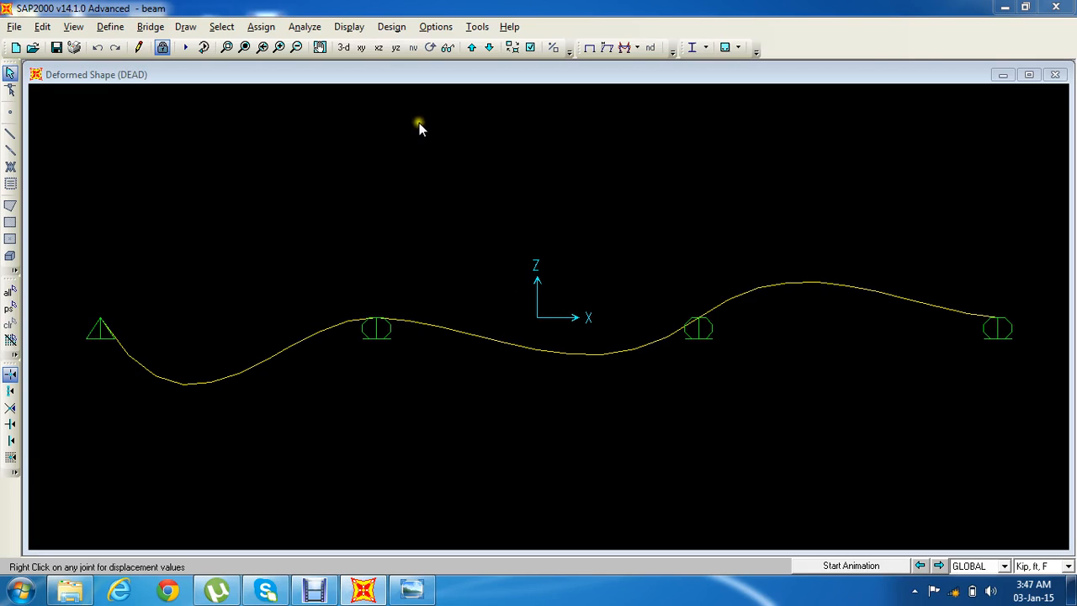
Display the Shear 2-2 force diagram of the frames for COMB1 with values shown on the diagram.
{"action": "left_click", "coordinate": [393, 30]}
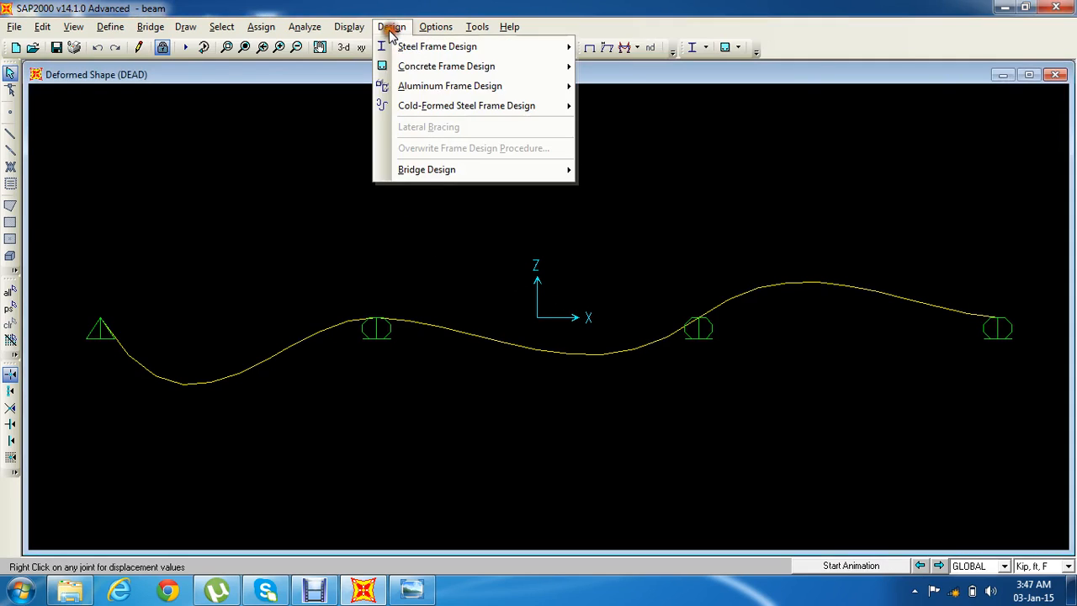
{"action": "mouse_move", "coordinate": [369, 29]}
{"action": "mouse_move", "coordinate": [399, 146]}
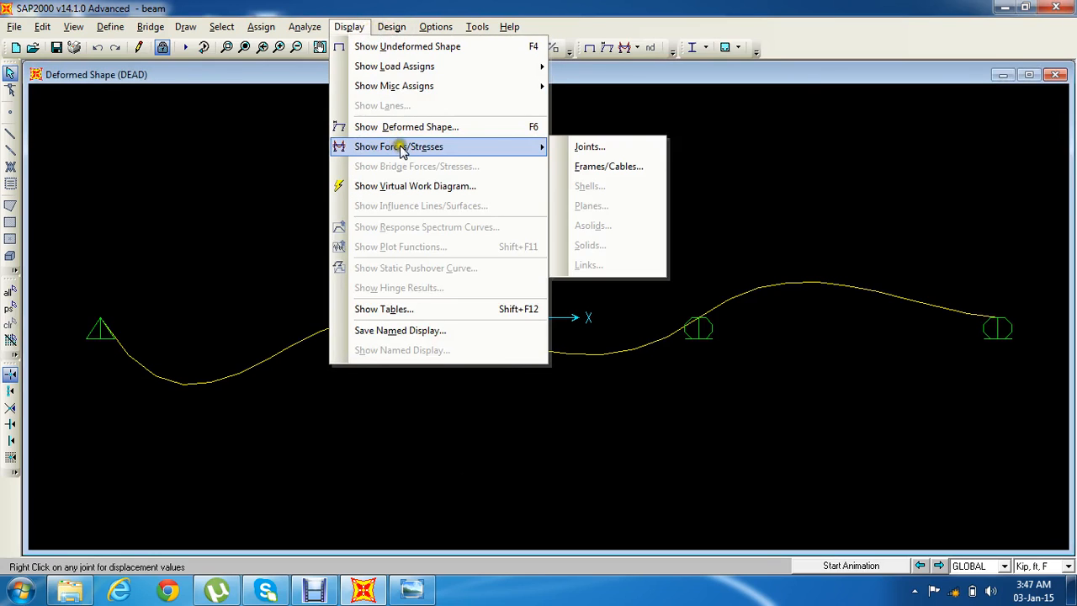
{"action": "left_click", "coordinate": [573, 167]}
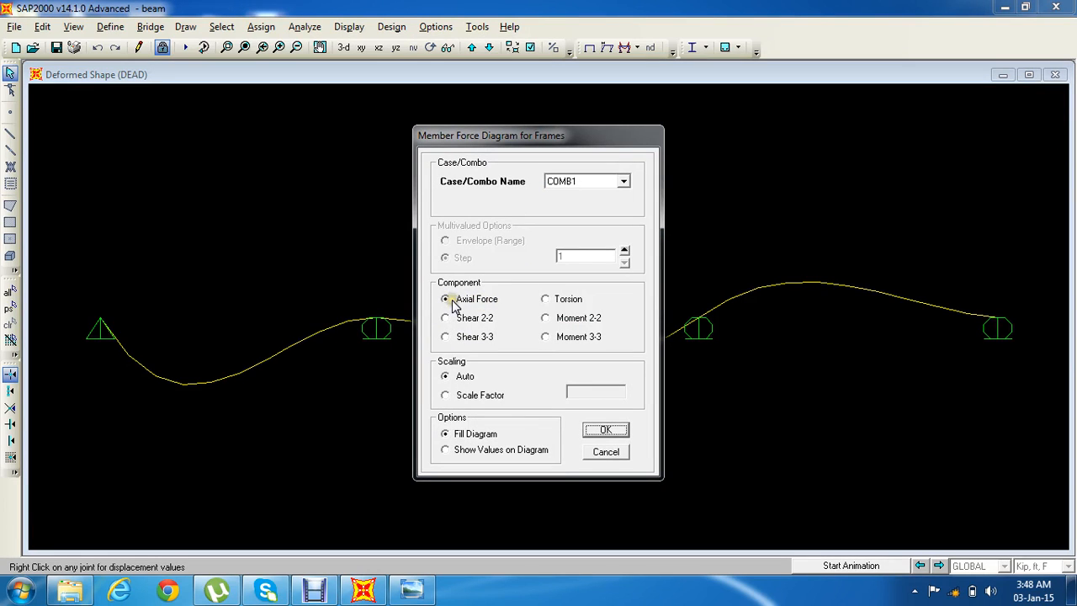
{"action": "left_click", "coordinate": [463, 318]}
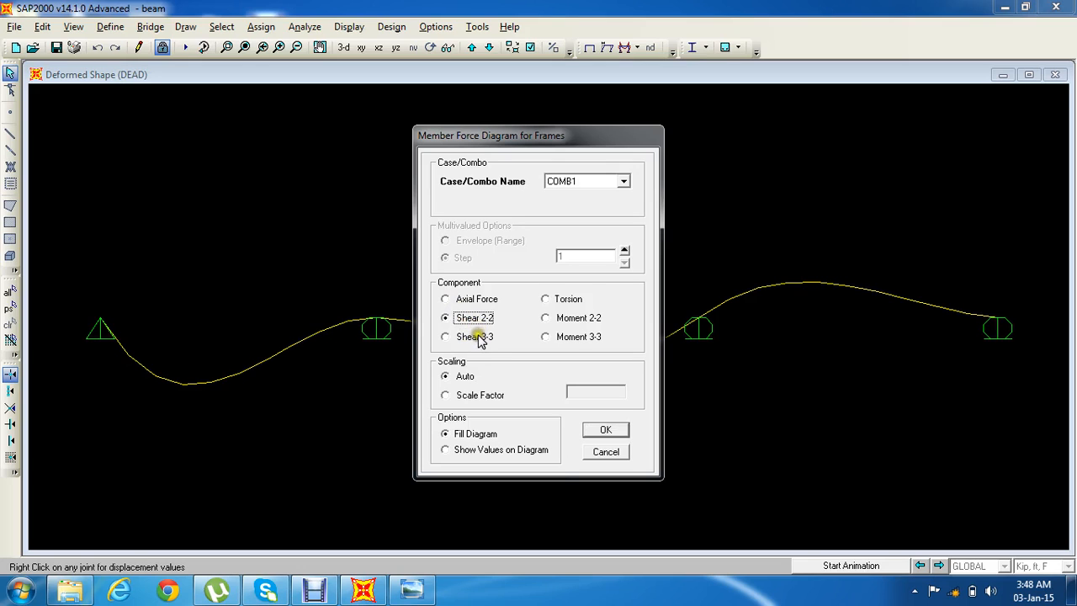
{"action": "left_click", "coordinate": [497, 450]}
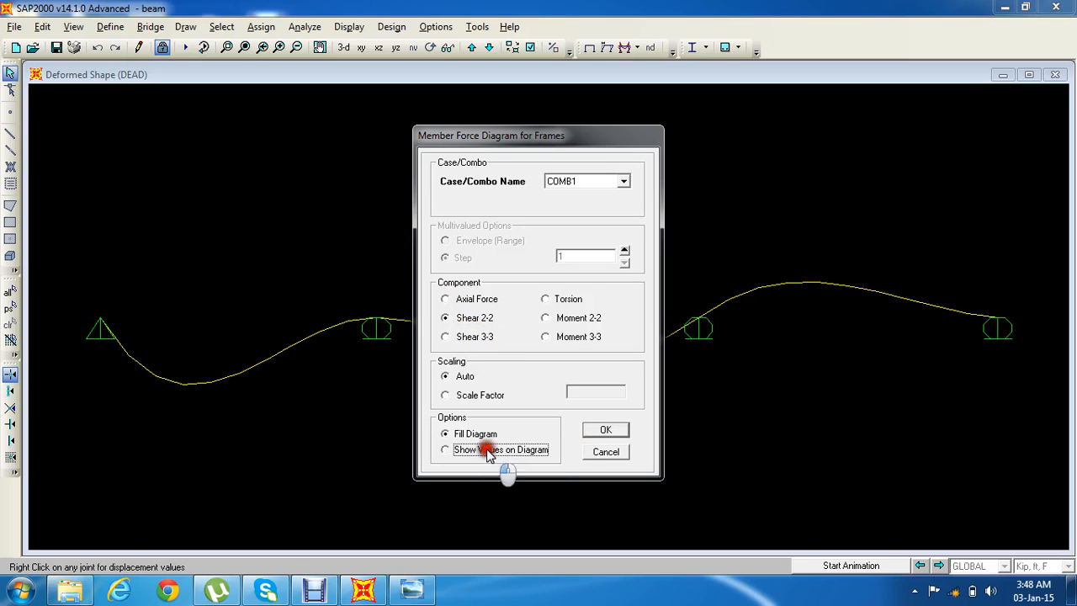
{"action": "left_click", "coordinate": [602, 432]}
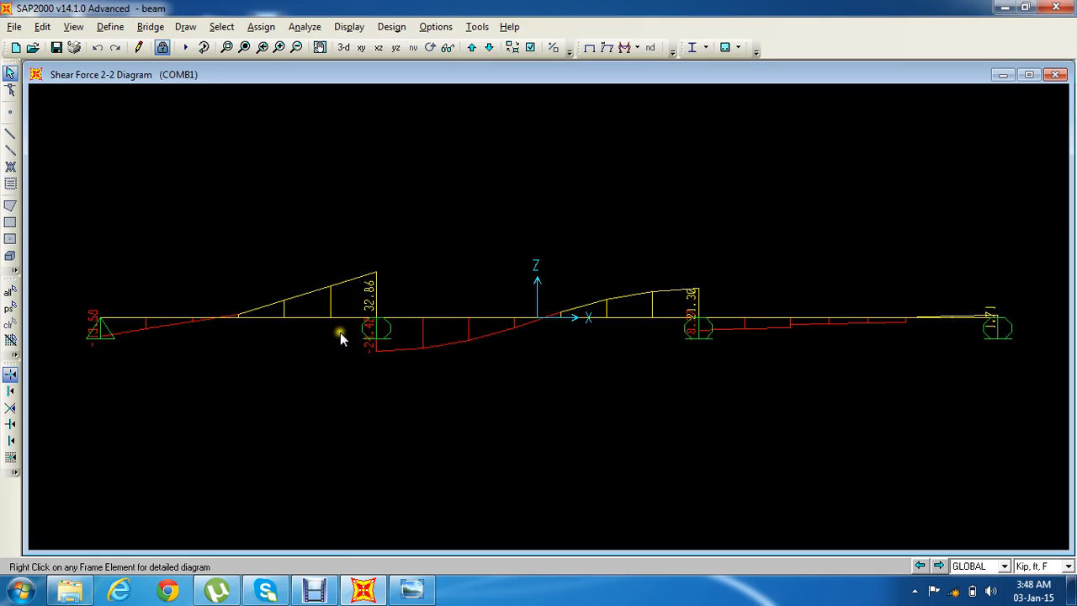
Display the Moment 3-3 diagram of the frames for COMB1 with values shown.
{"action": "left_click", "coordinate": [348, 26]}
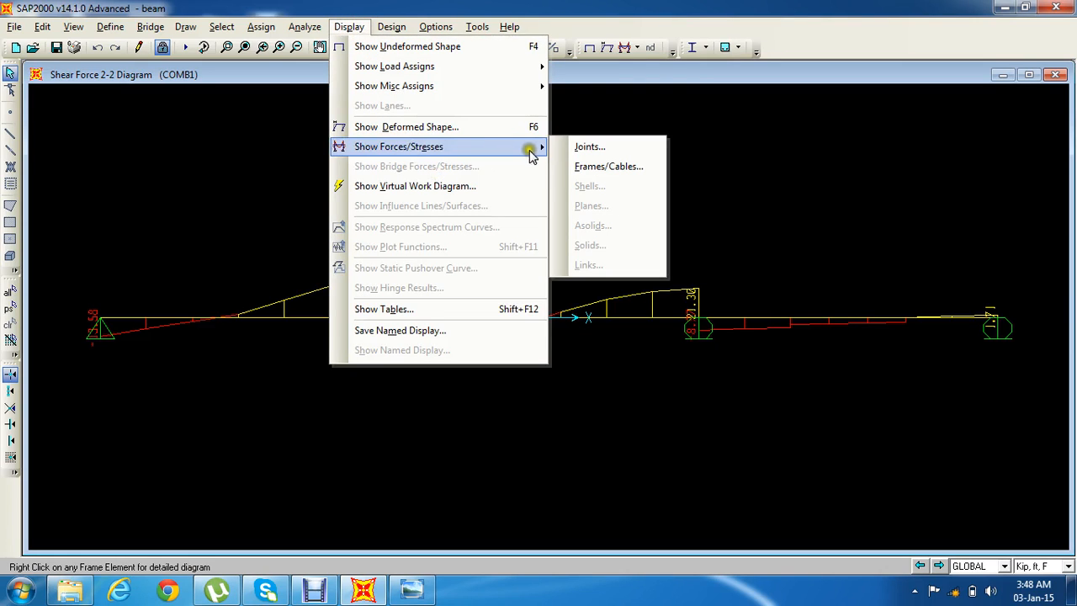
{"action": "left_click", "coordinate": [599, 167]}
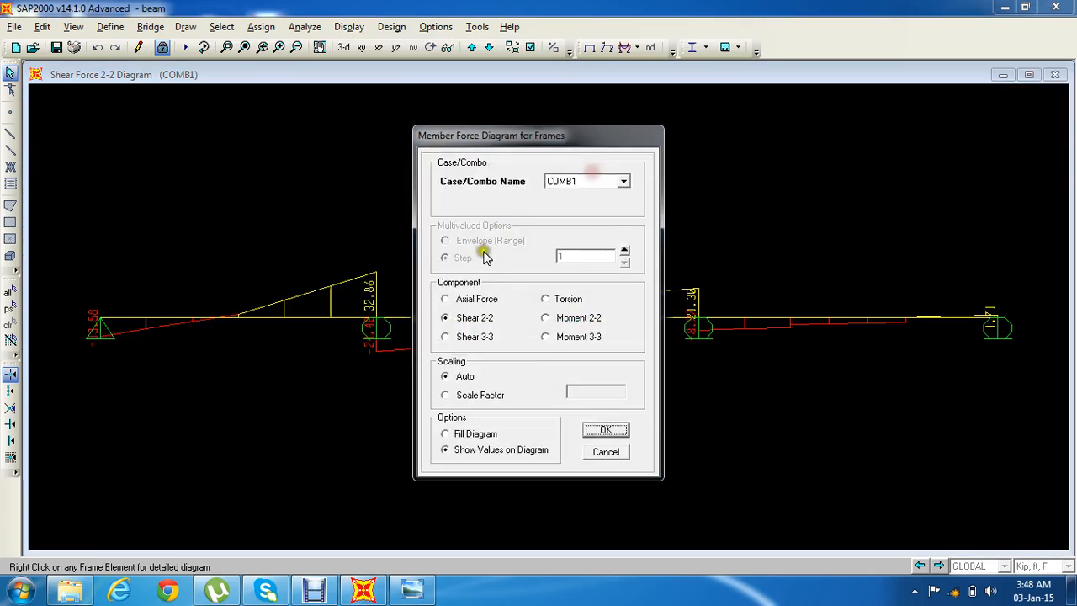
{"action": "left_click", "coordinate": [563, 337]}
{"action": "left_click", "coordinate": [601, 429]}
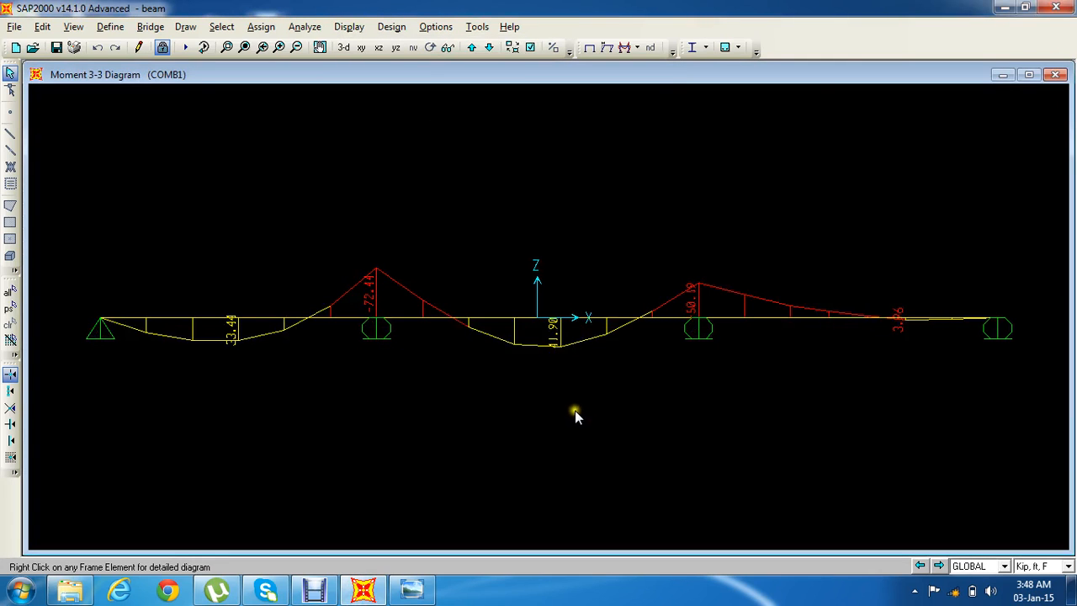
Examine the detailed load, shear, moment and deflection diagrams of the span between grids A and B up to its far end.
{"action": "right_click", "coordinate": [286, 324]}
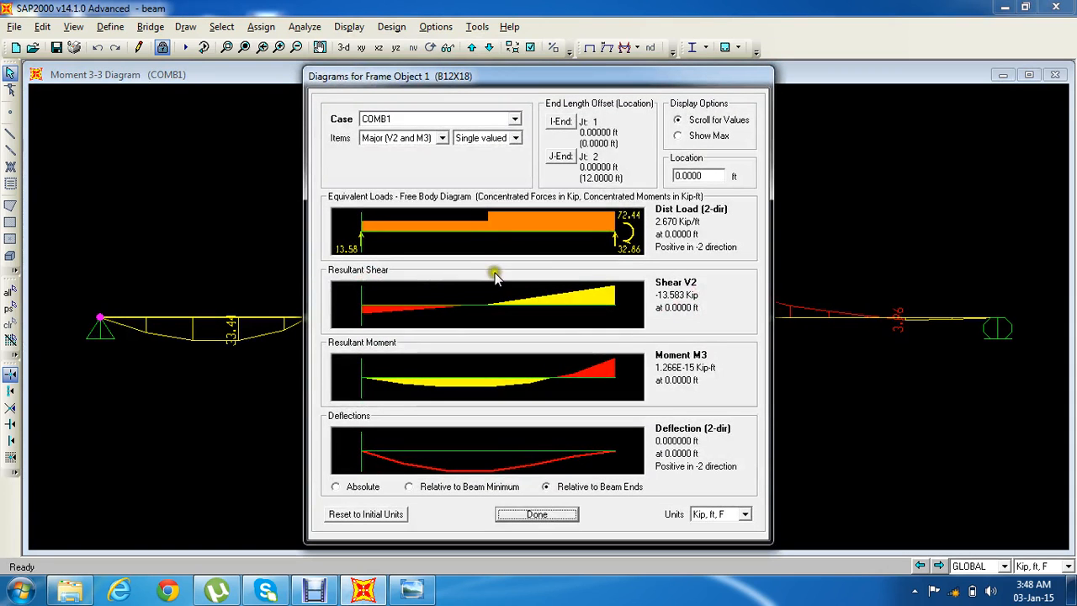
{"action": "mouse_move", "coordinate": [482, 232]}
{"action": "left_mouse_down"}
{"action": "mouse_move", "coordinate": [538, 244]}
{"action": "mouse_move", "coordinate": [615, 237]}
{"action": "left_mouse_up"}
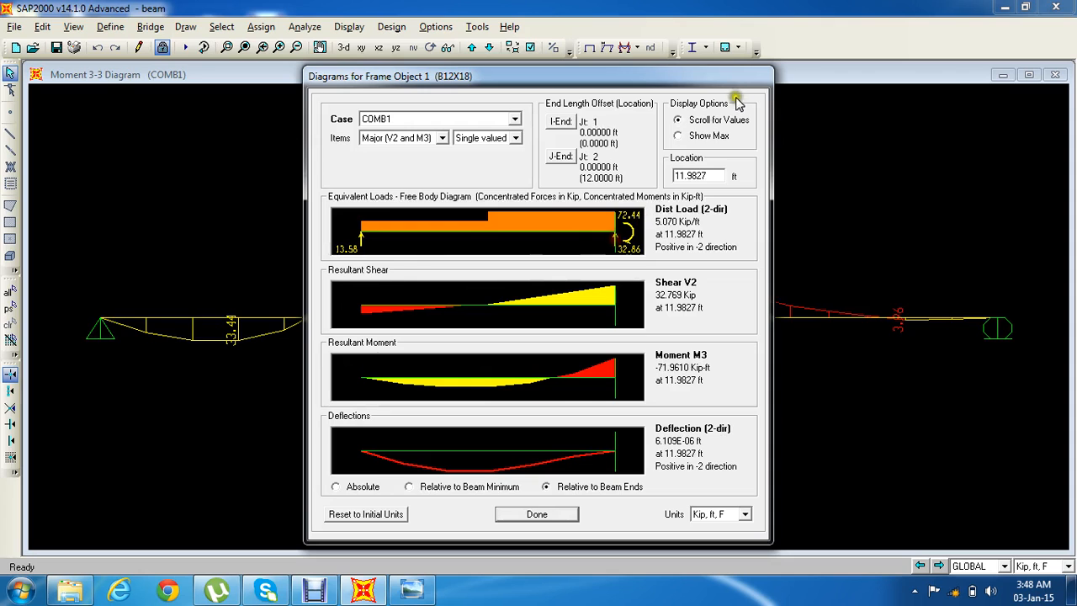
{"action": "left_click", "coordinate": [537, 514]}
{"action": "left_click", "coordinate": [14, 26]}
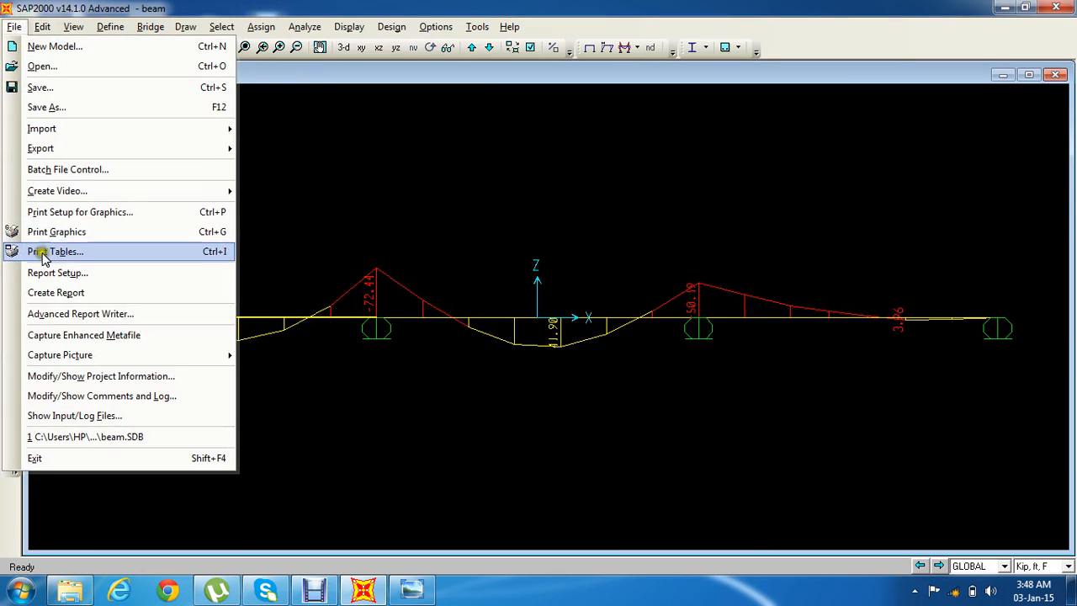
{"action": "left_click", "coordinate": [66, 292]}
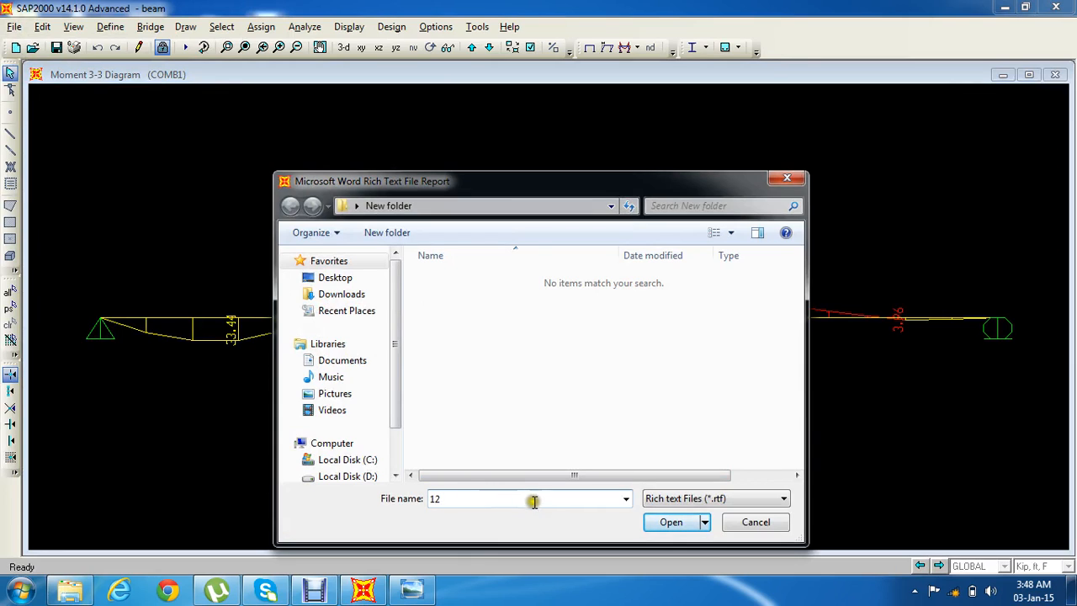
{"action": "type", "text": "12"}
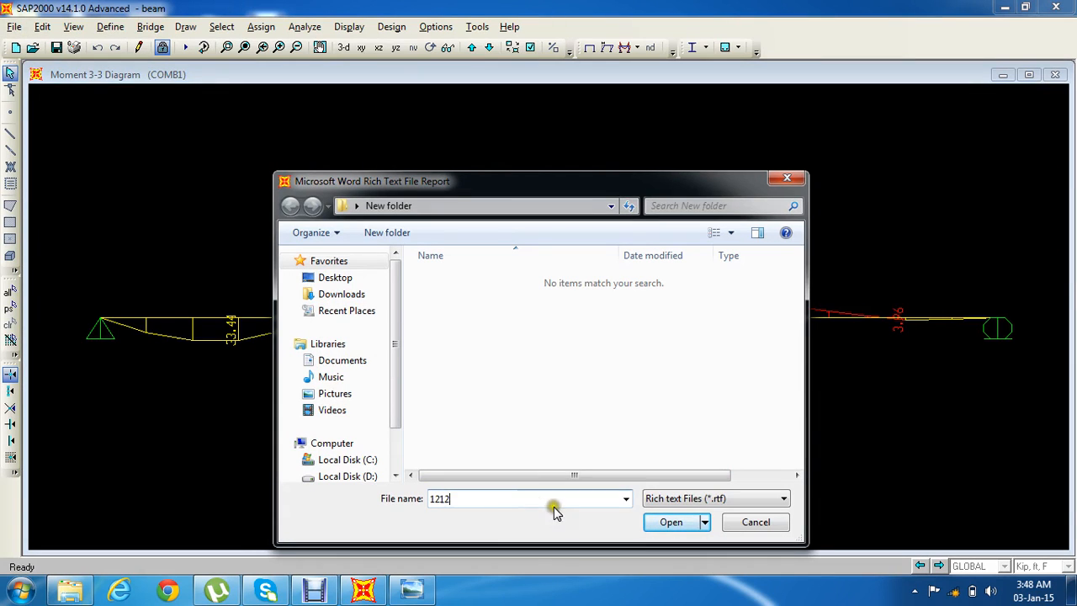
{"action": "left_click", "coordinate": [730, 500]}
{"action": "left_click", "coordinate": [729, 500]}
{"action": "left_click", "coordinate": [733, 526]}
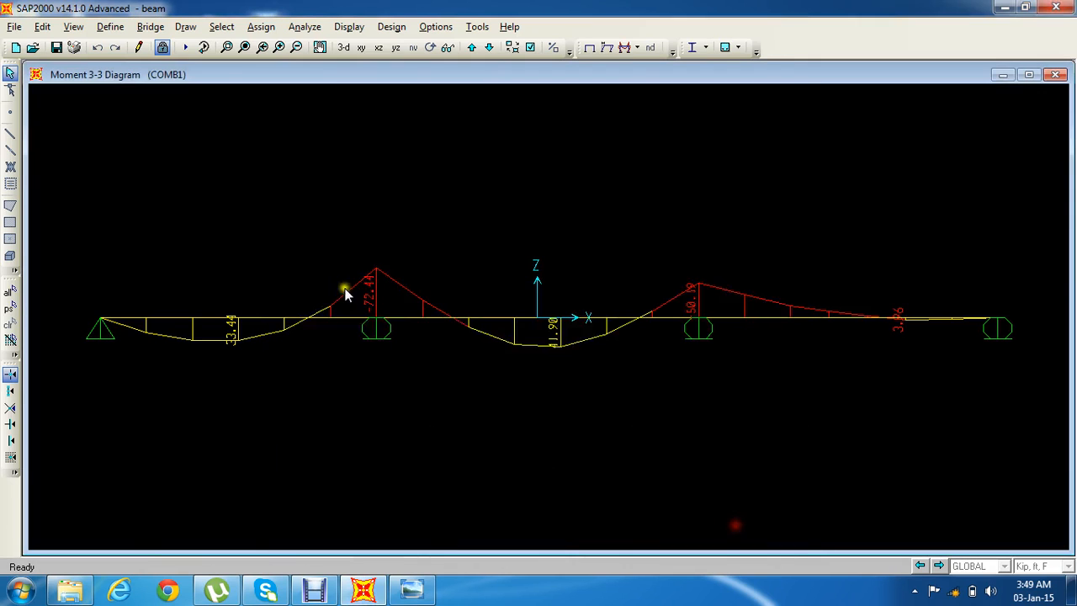
{"action": "left_click", "coordinate": [14, 26]}
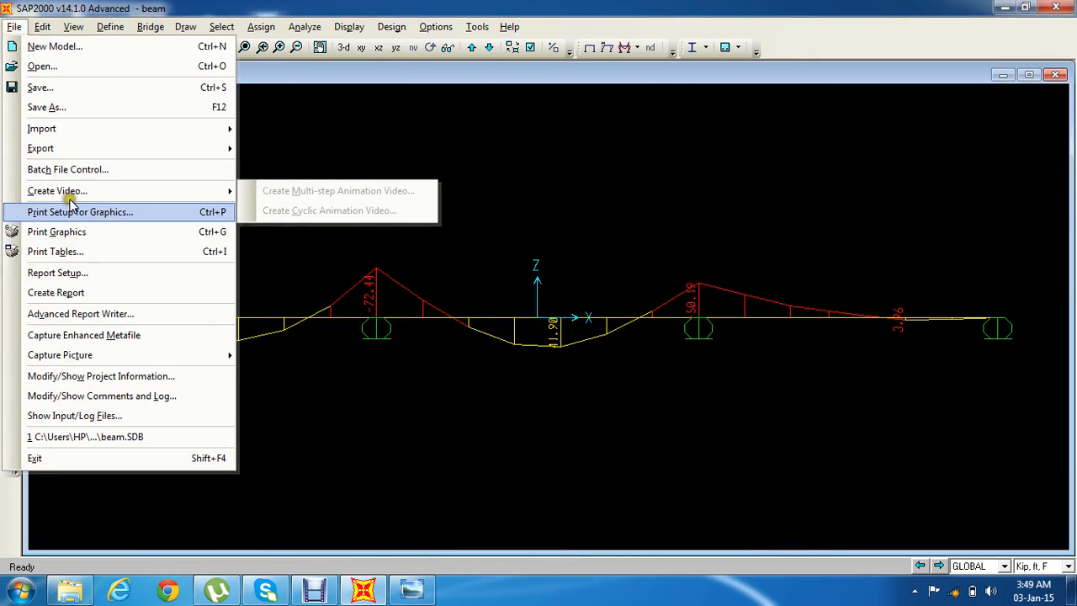
{"action": "left_click", "coordinate": [87, 295]}
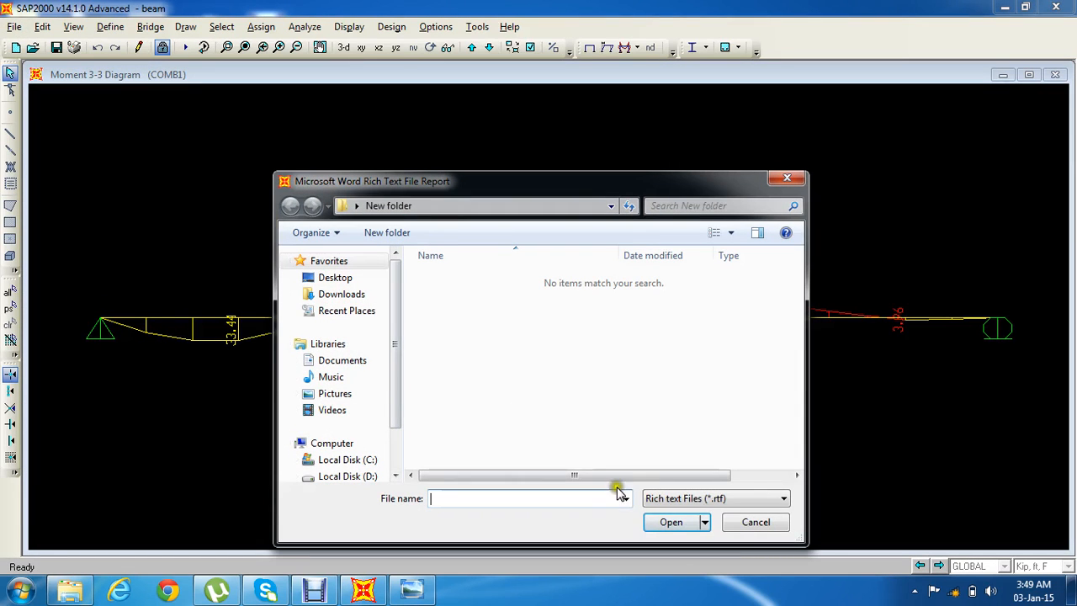
{"action": "left_click", "coordinate": [707, 498]}
{"action": "left_click", "coordinate": [745, 510]}
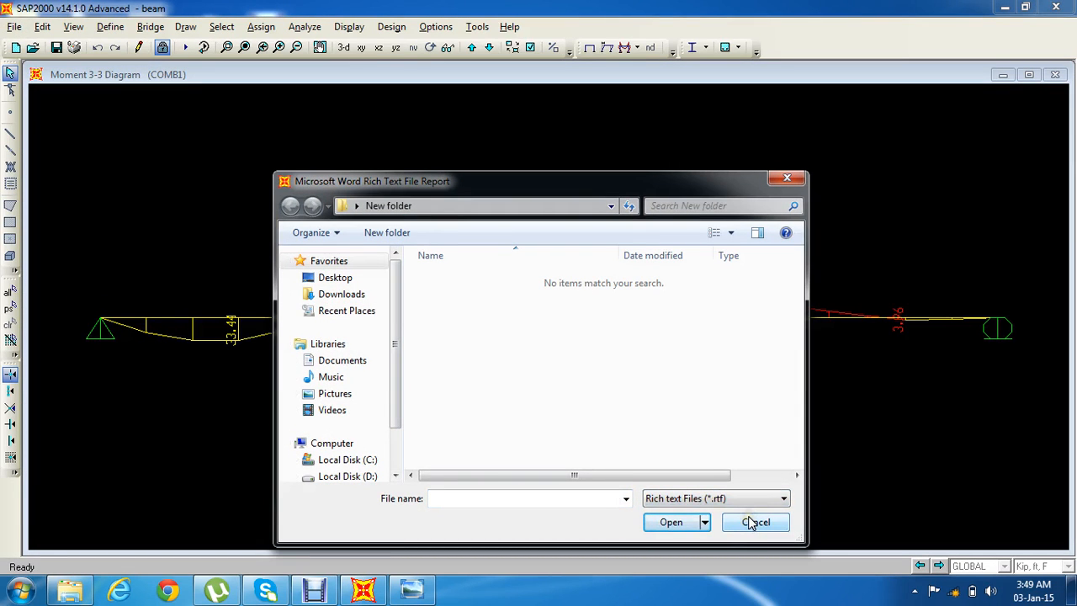
{"action": "left_click", "coordinate": [755, 523]}
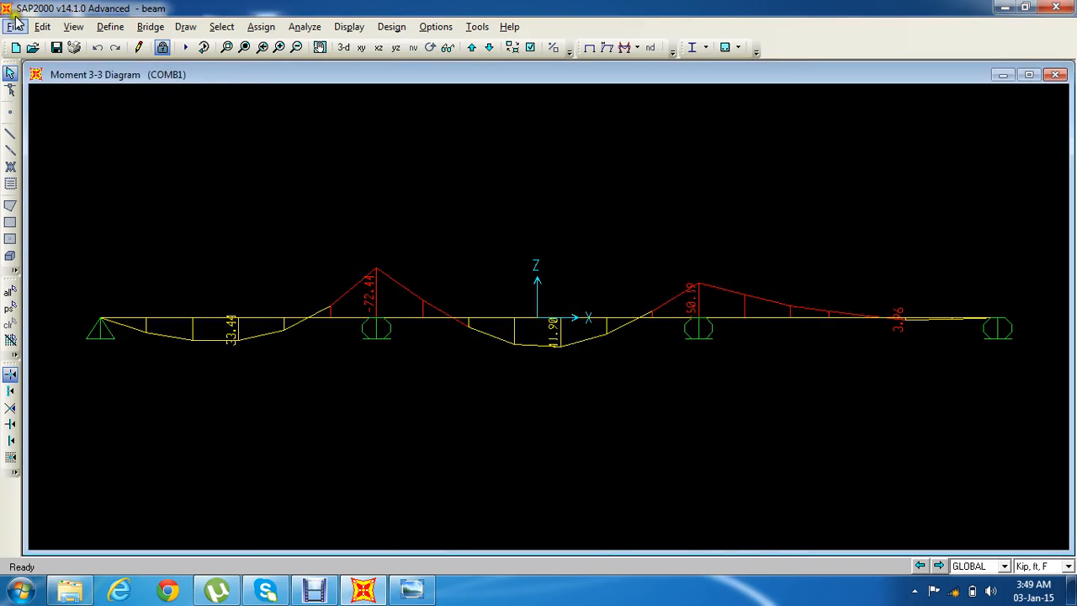
{"action": "left_click", "coordinate": [15, 26]}
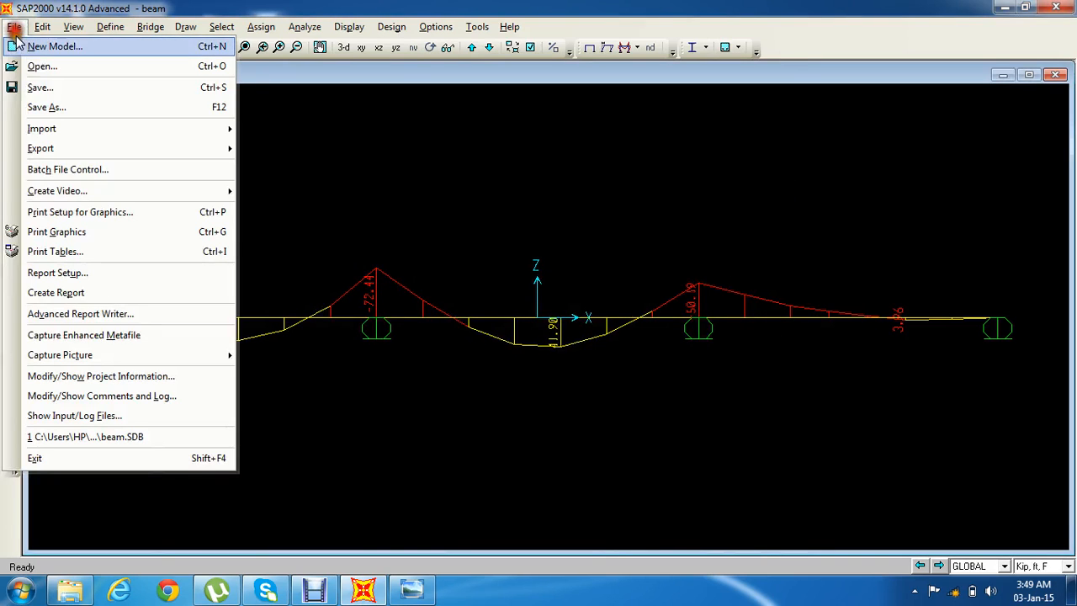
{"action": "left_click", "coordinate": [112, 273]}
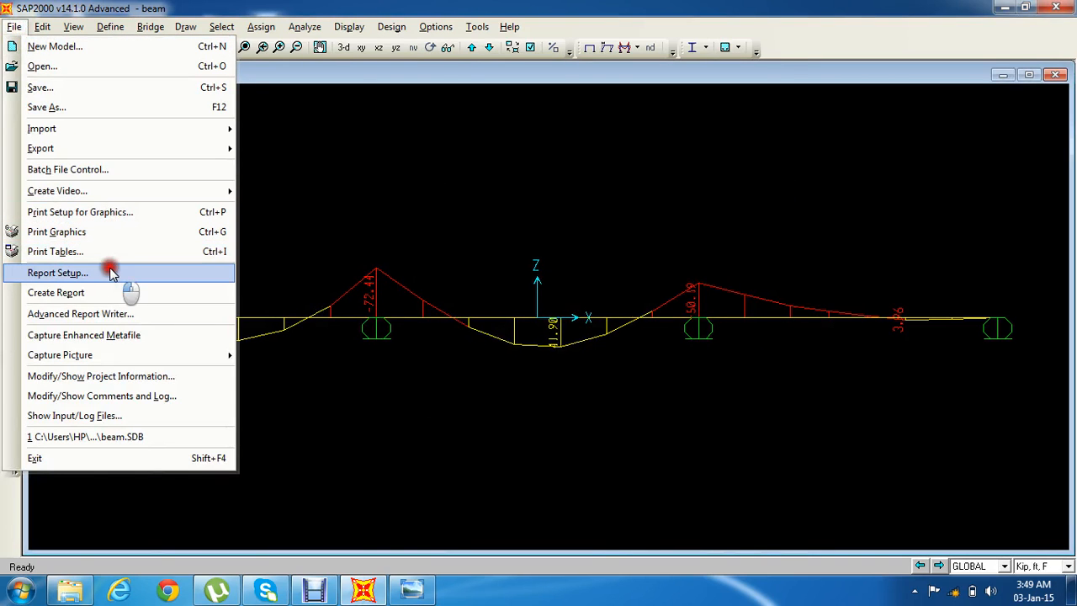
{"action": "key", "text": "Escape"}
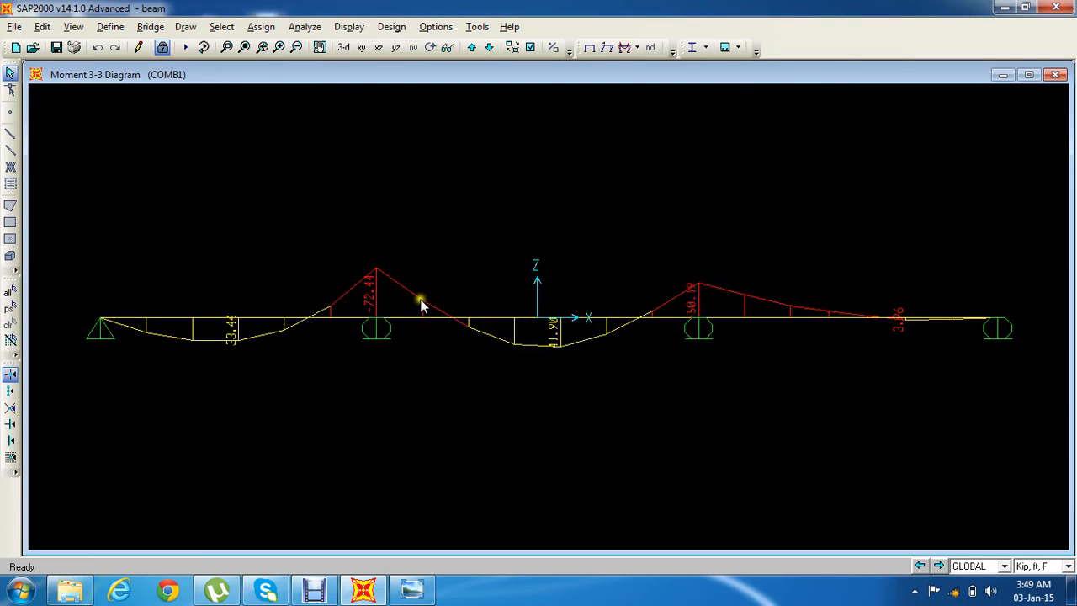
{"action": "left_click", "coordinate": [10, 26]}
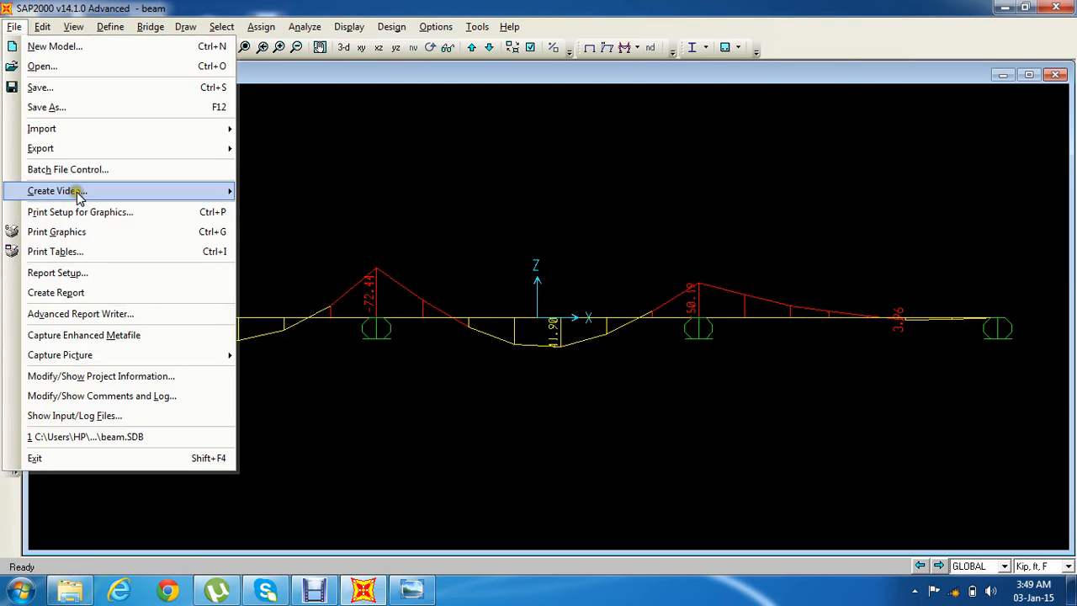
{"action": "mouse_move", "coordinate": [78, 193]}
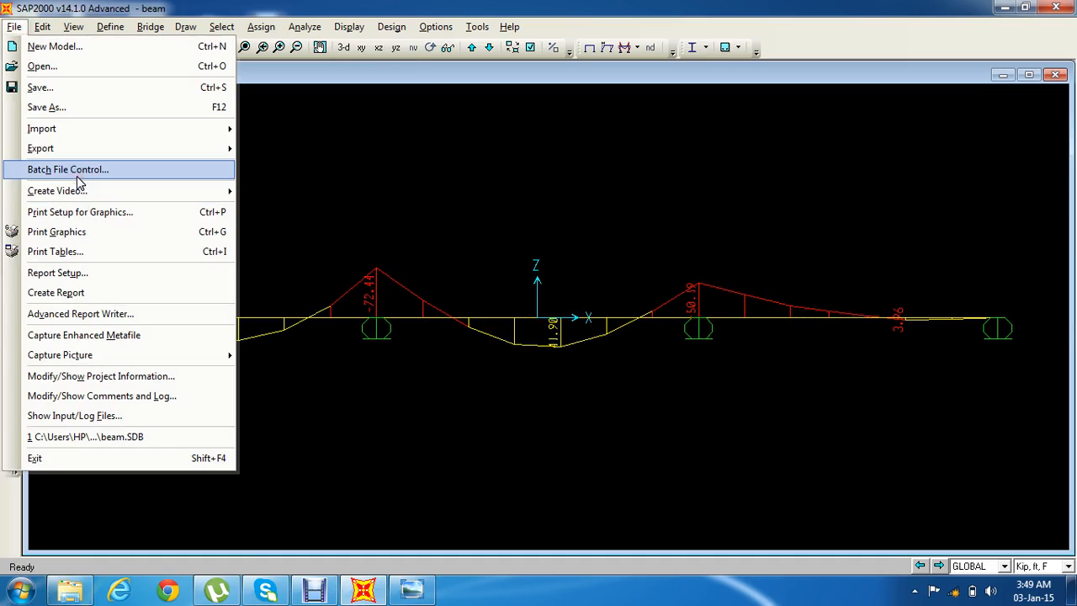
{"action": "left_click", "coordinate": [314, 589]}
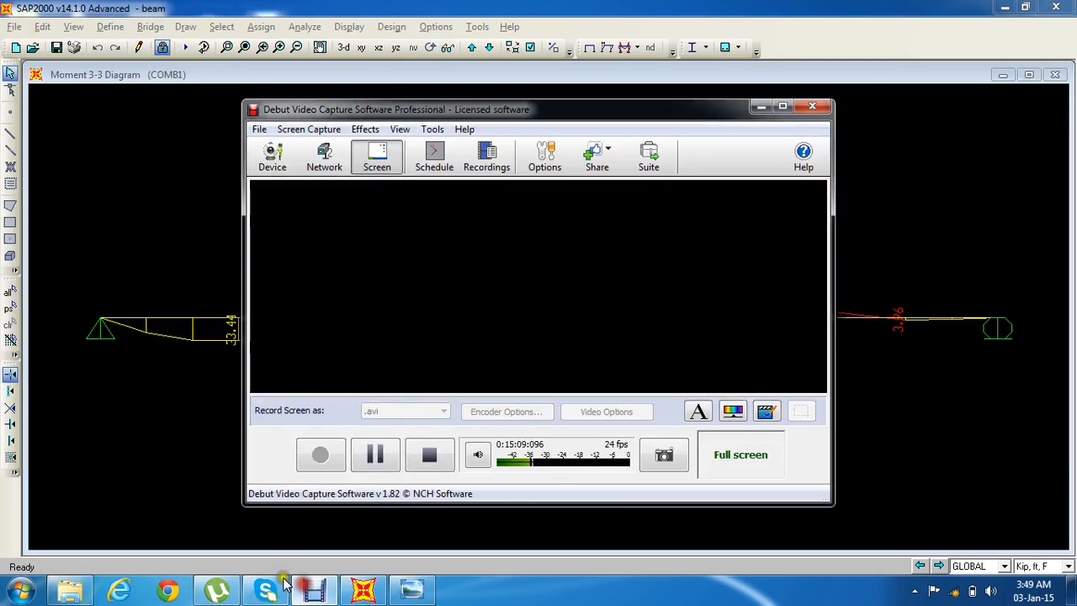